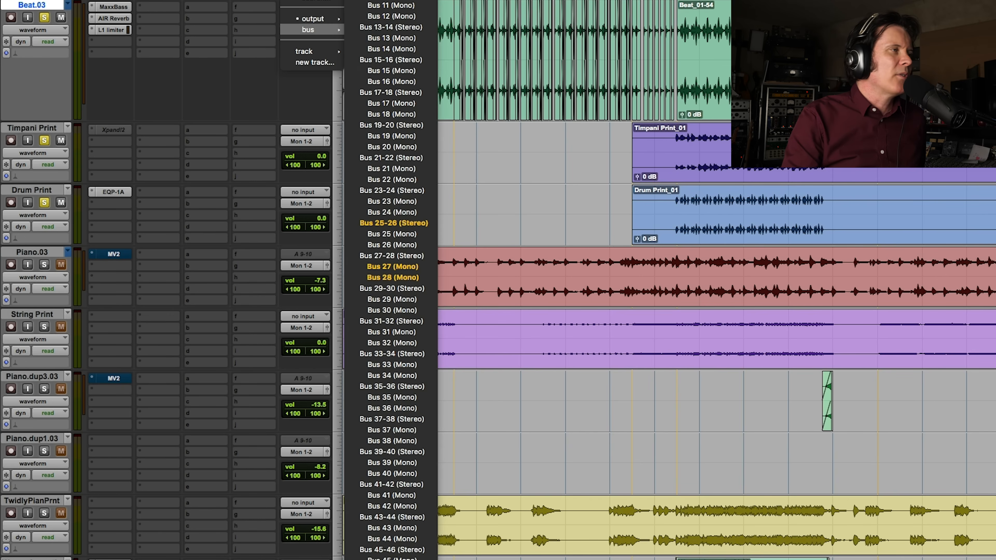
Route the Beat.03 track's output to the stereo Bus 3-4
{"action": "left_click", "coordinate": [392, 0]}
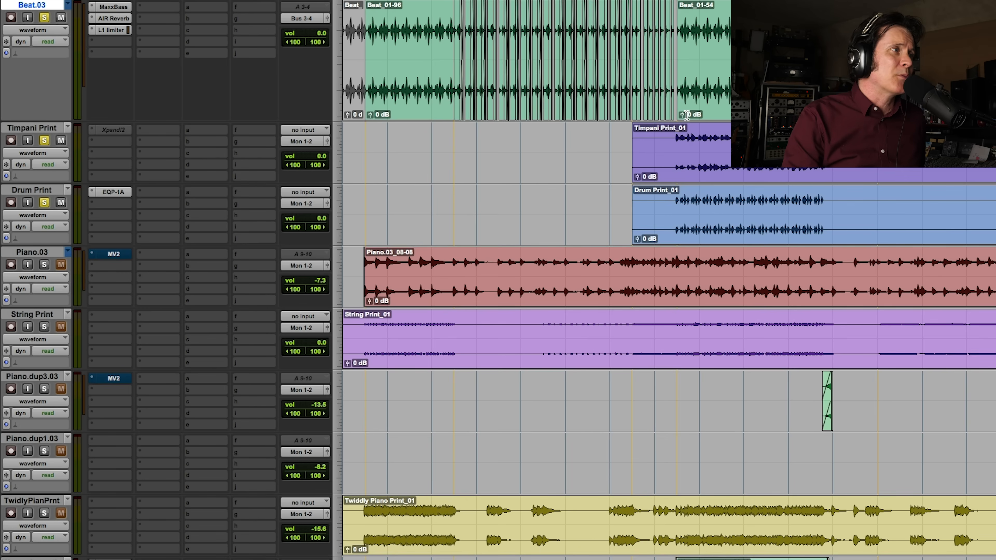
Select the chorus range of clip Beat_01-54 across Beat.03, Timpani Print and Drum Print, and play it with all three soloed
{"action": "left_click_drag", "start_coordinate": [674, 142], "coordinate": [821, 102]}
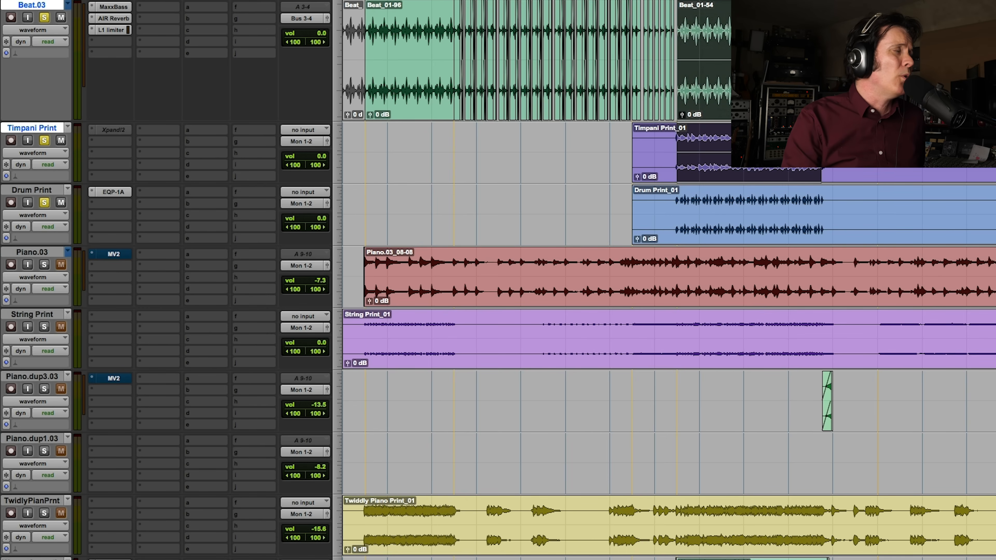
{"action": "left_click", "coordinate": [686, 217], "text": "shift"}
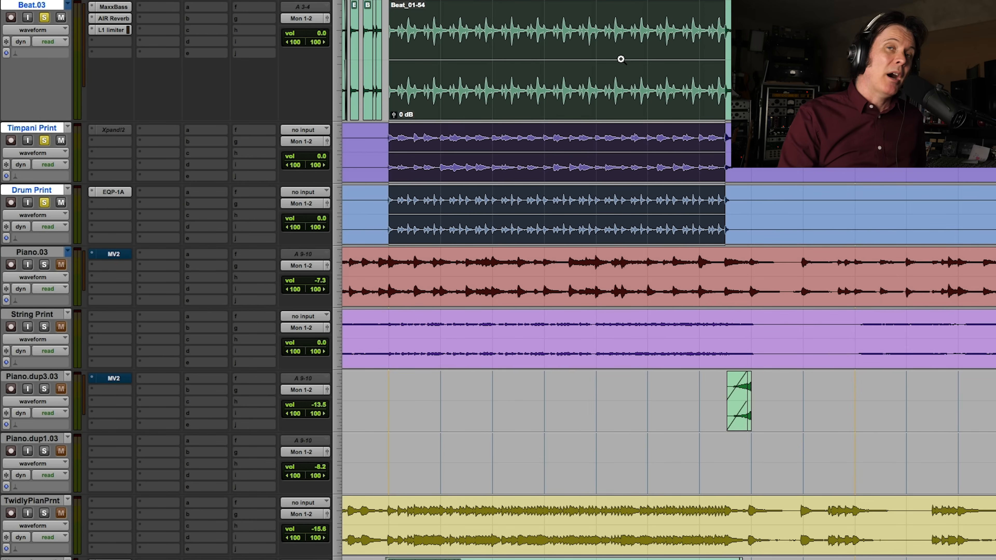
{"action": "key", "text": "space"}
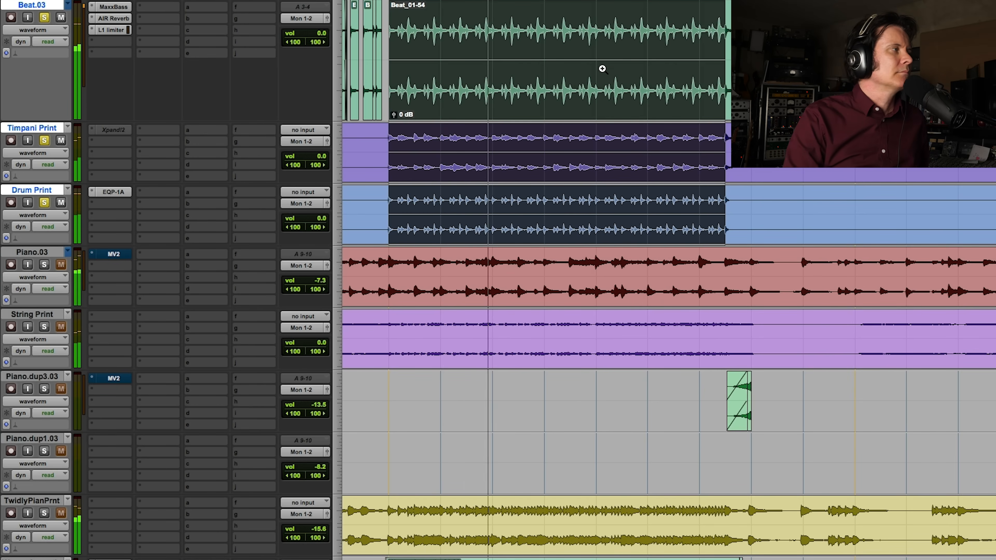
{"action": "key", "text": "space"}
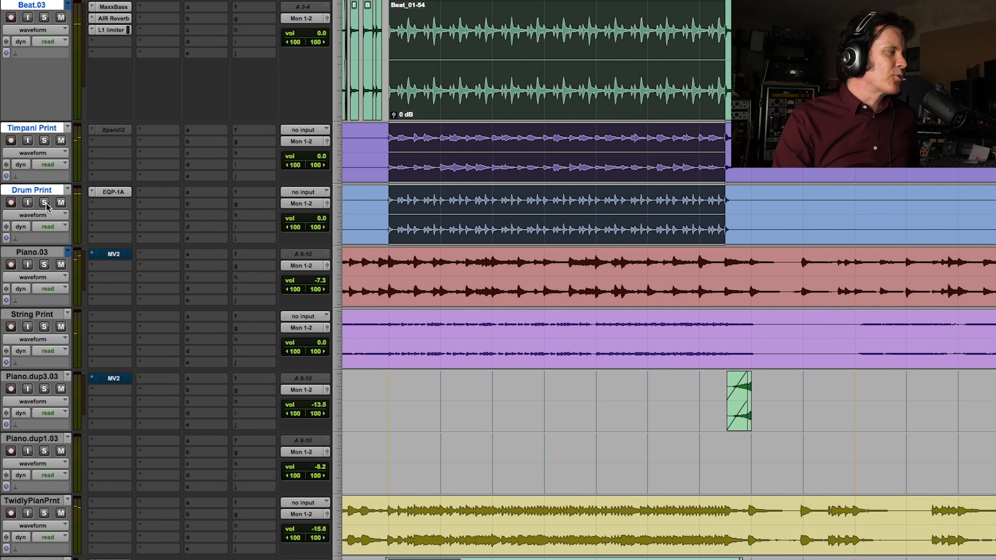
Audition the selected range with Drum Print soloed alone, with Beat.03 soloed alone, and with Beat.03 and Drum Print together
{"action": "key", "text": "space"}
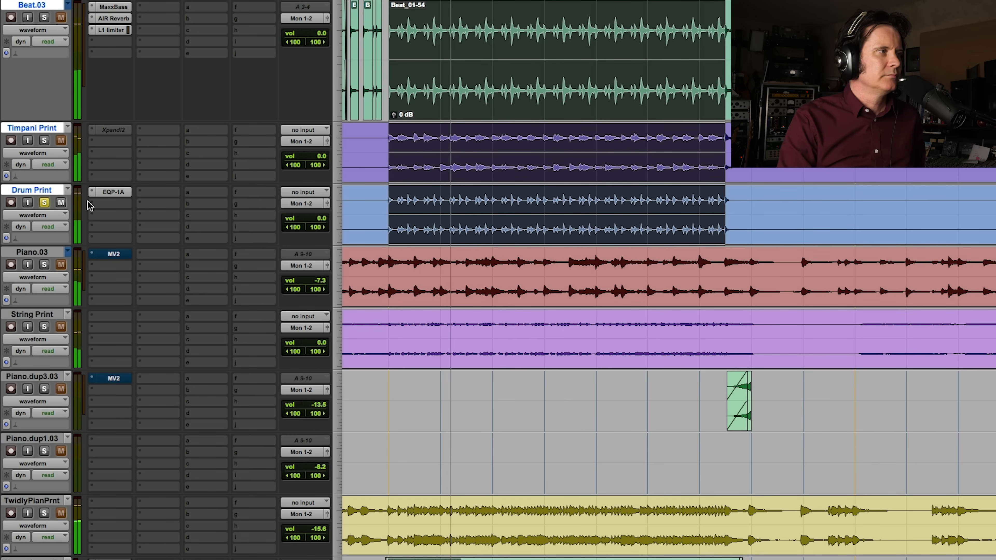
{"action": "key", "text": "space"}
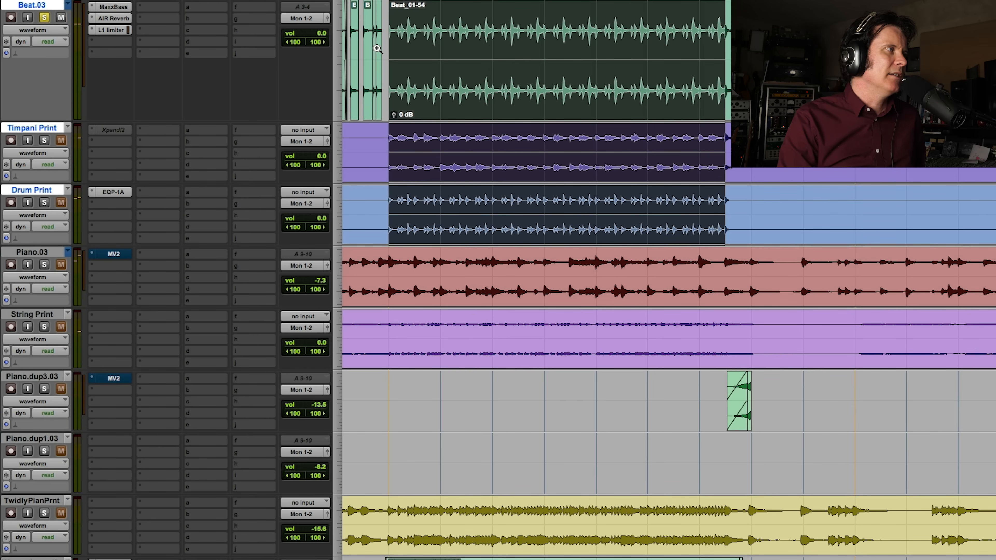
{"action": "key", "text": "space"}
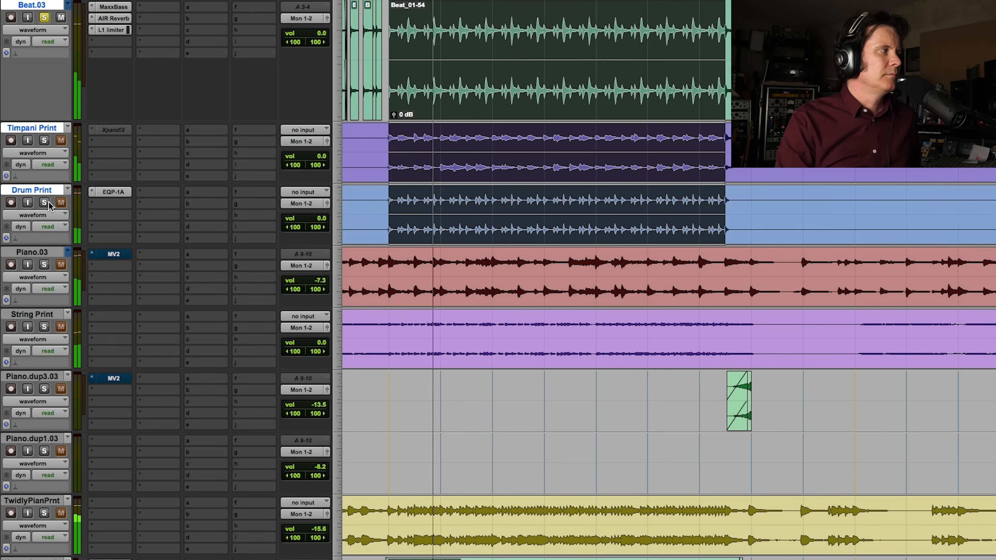
{"action": "key", "text": "space"}
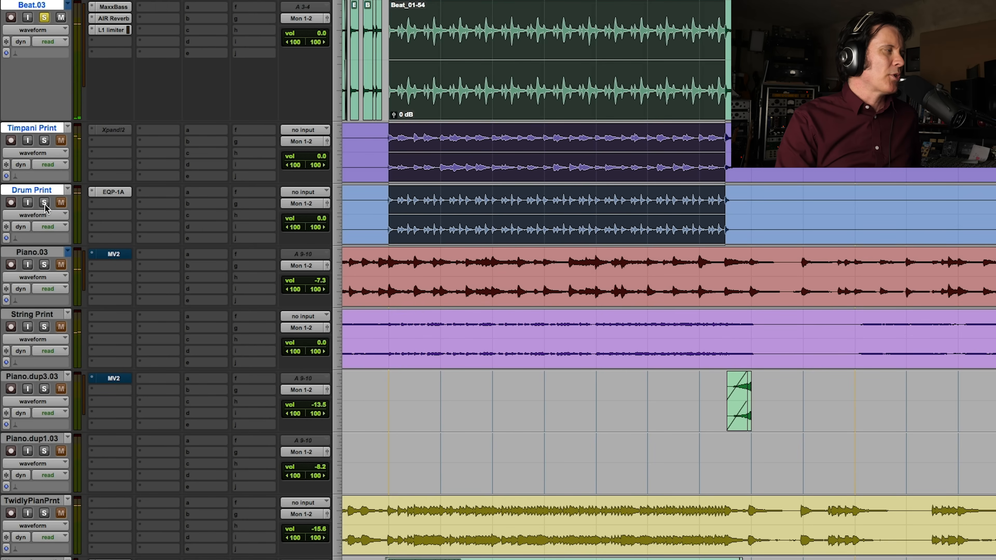
{"action": "key", "text": "space"}
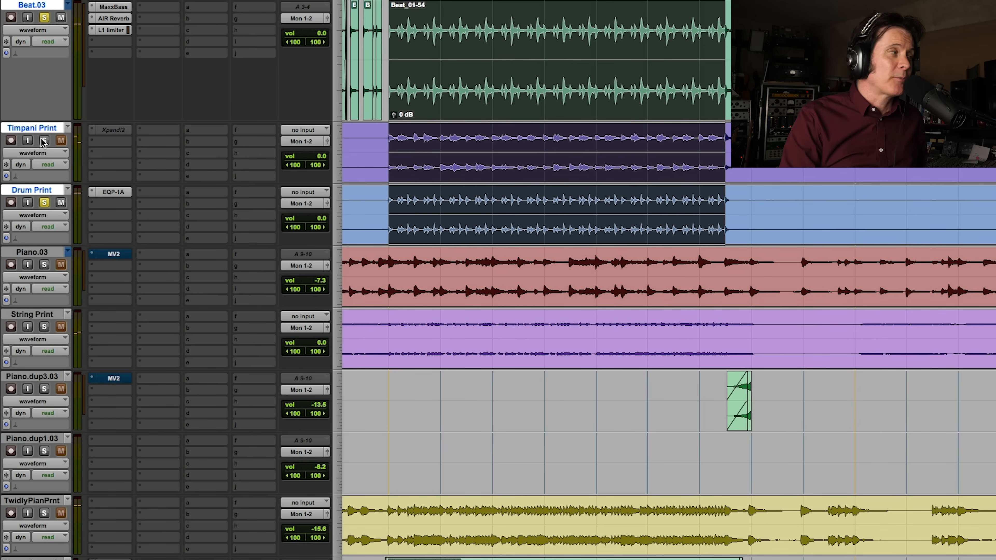
{"action": "key", "text": "space"}
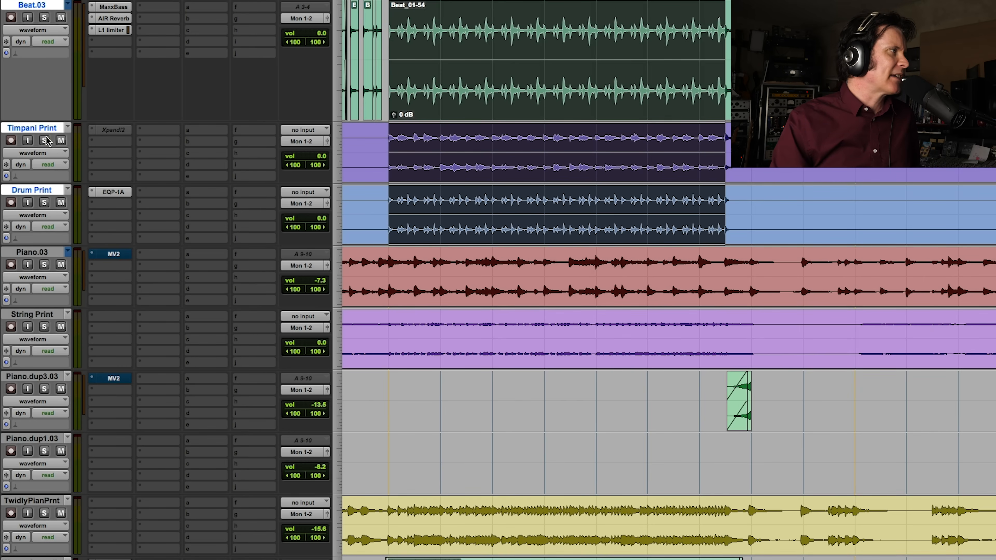
Play the selection with the three drum tracks soloed, adding Piano.03, String Print and TwidlyPianPrnt to the solos during playback
{"action": "key", "text": "space"}
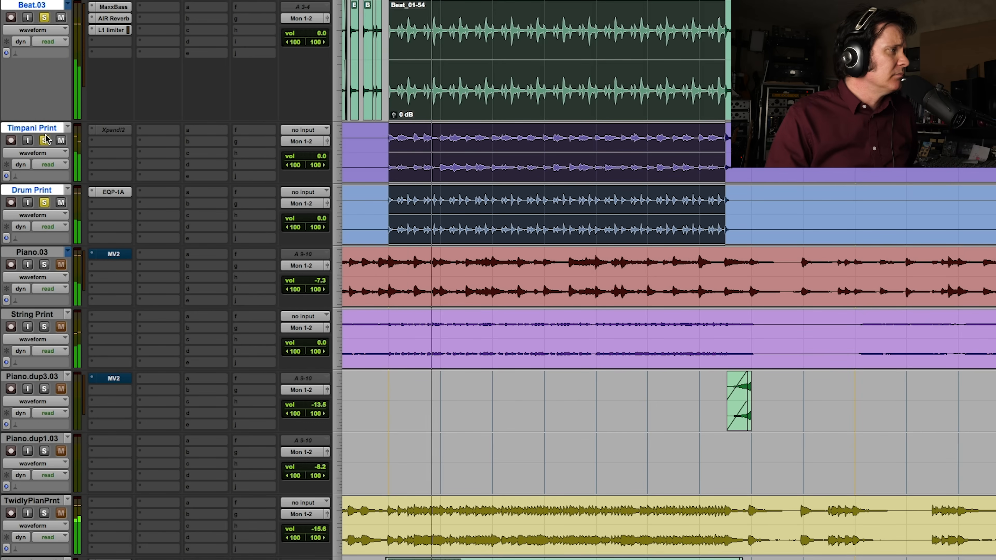
{"action": "left_click", "coordinate": [44, 264]}
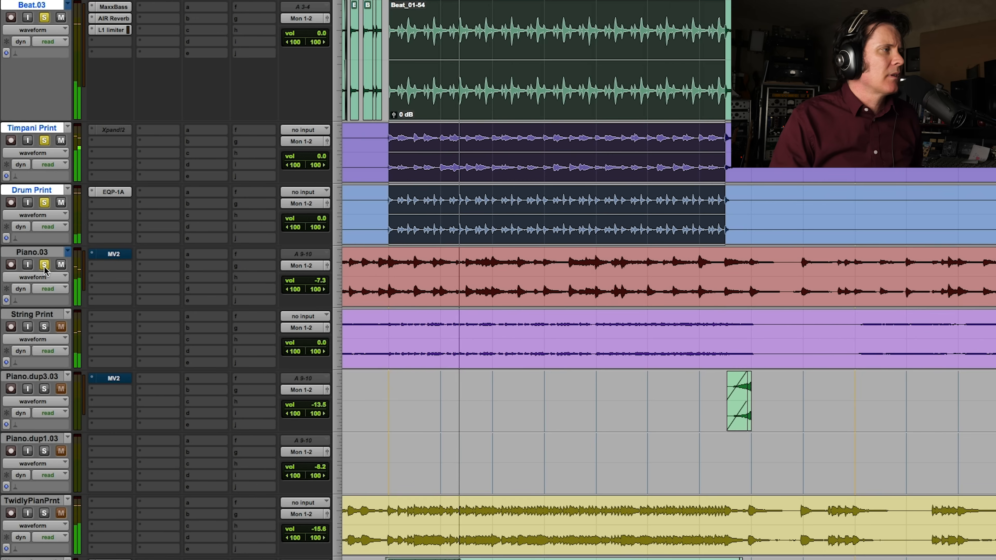
{"action": "left_click", "coordinate": [45, 326]}
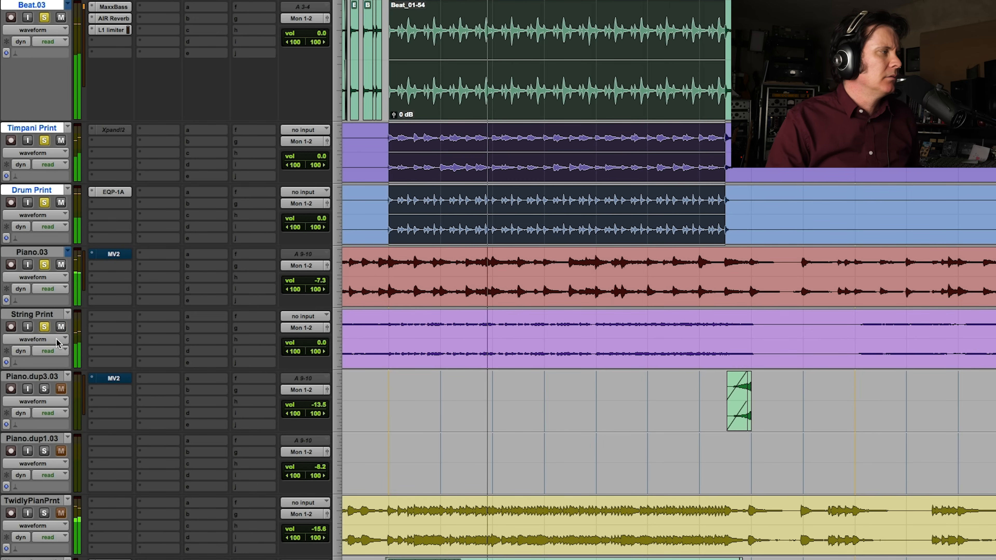
{"action": "left_click", "coordinate": [44, 513]}
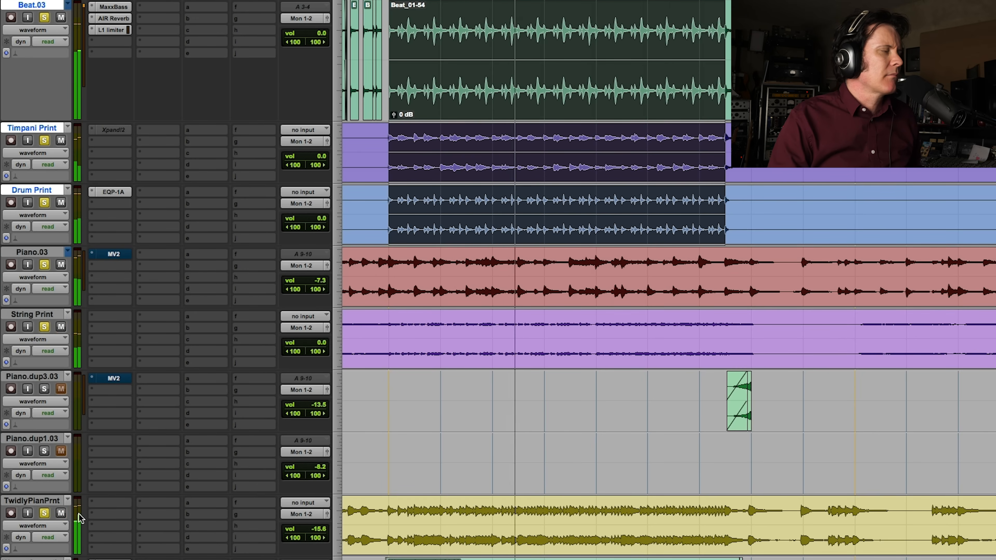
Solo the acoustic guitar, Mando and Ook track pairs and raise their volumes together to -8.0, -11.7 and -18.7
{"action": "scroll", "coordinate": [44, 513], "scroll_direction": "down", "scroll_amount": 5}
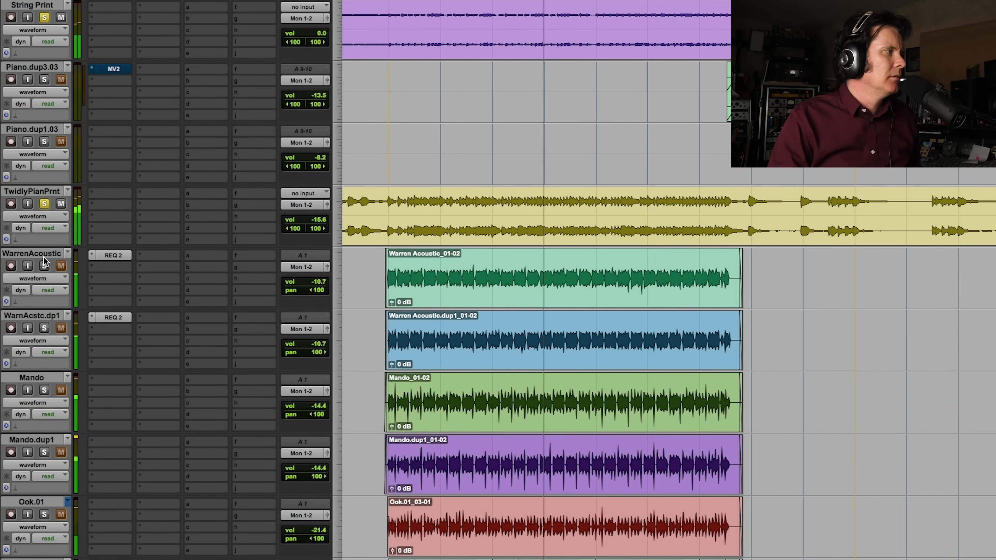
{"action": "left_click", "coordinate": [45, 267]}
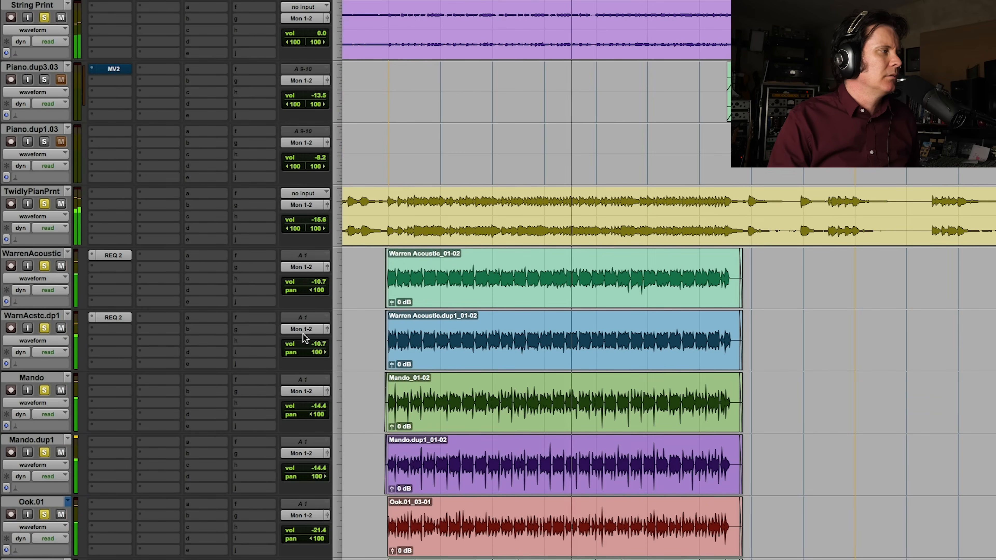
{"action": "left_click_drag", "start_coordinate": [309, 285], "coordinate": [309, 283]}
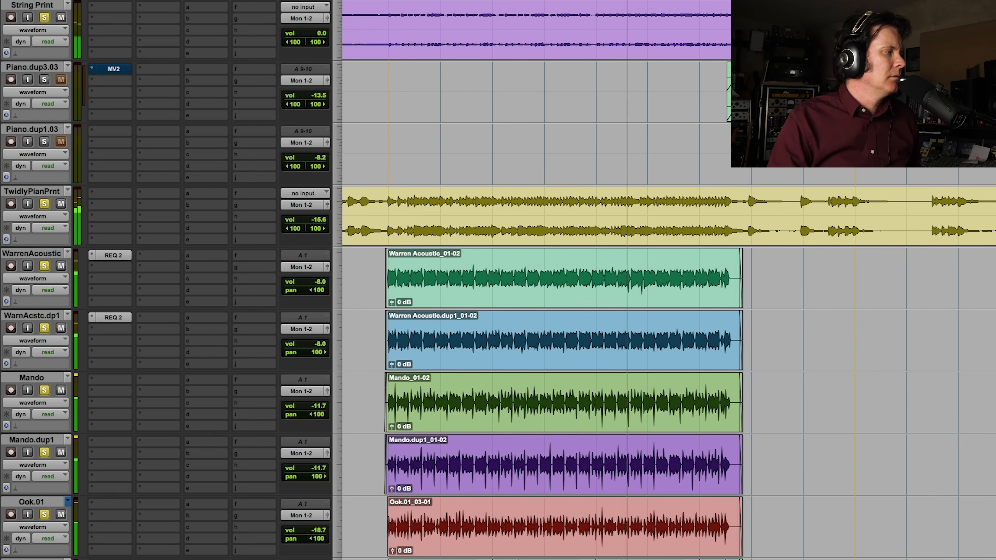
Add the Tele guitar tracks to the solos, listen to the fuller arrangement, and stop playback
{"action": "scroll", "coordinate": [212, 329], "scroll_direction": "down", "scroll_amount": 5}
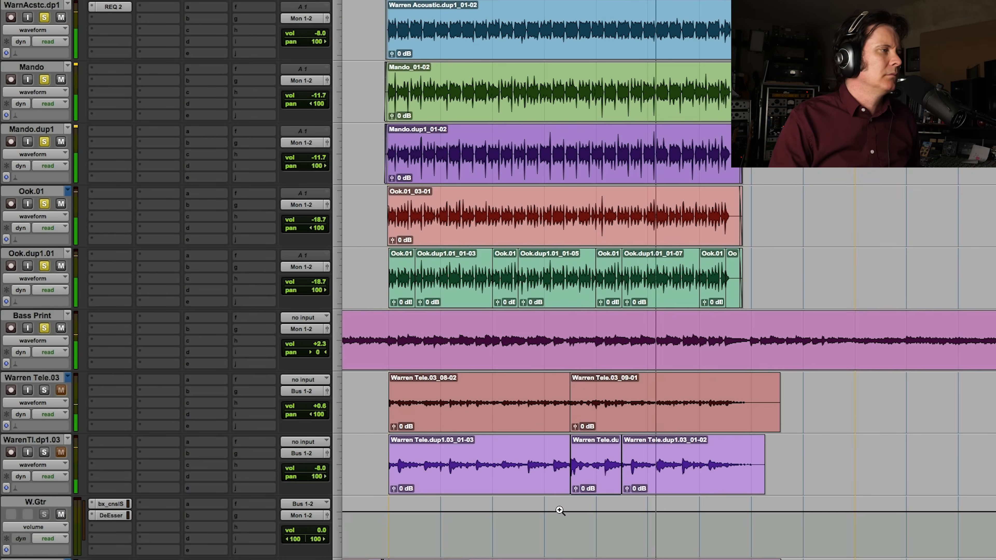
{"action": "left_click", "coordinate": [44, 390]}
{"action": "left_click", "coordinate": [45, 452]}
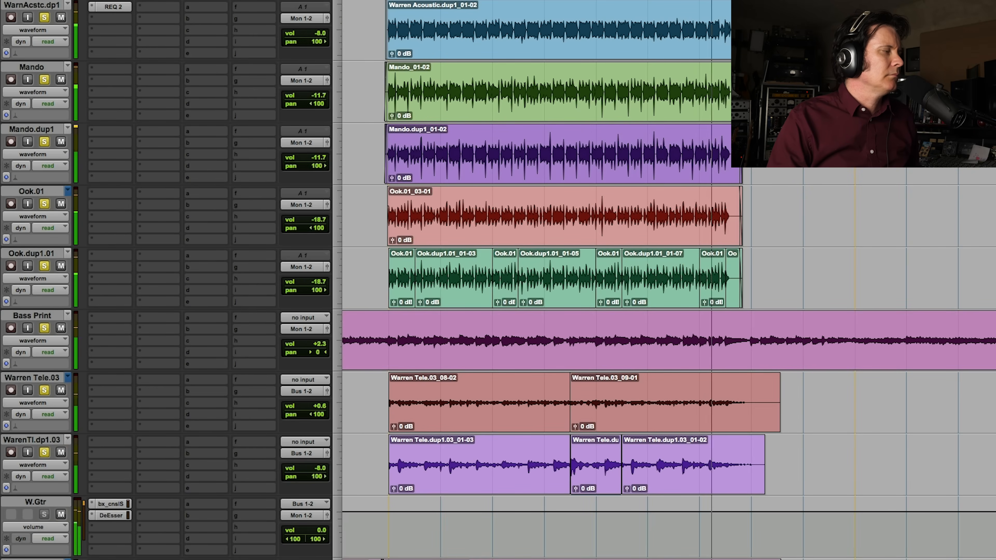
{"action": "scroll", "coordinate": [212, 329], "scroll_direction": "down", "scroll_amount": 2}
{"action": "scroll", "coordinate": [212, 329], "scroll_direction": "down", "scroll_amount": 2}
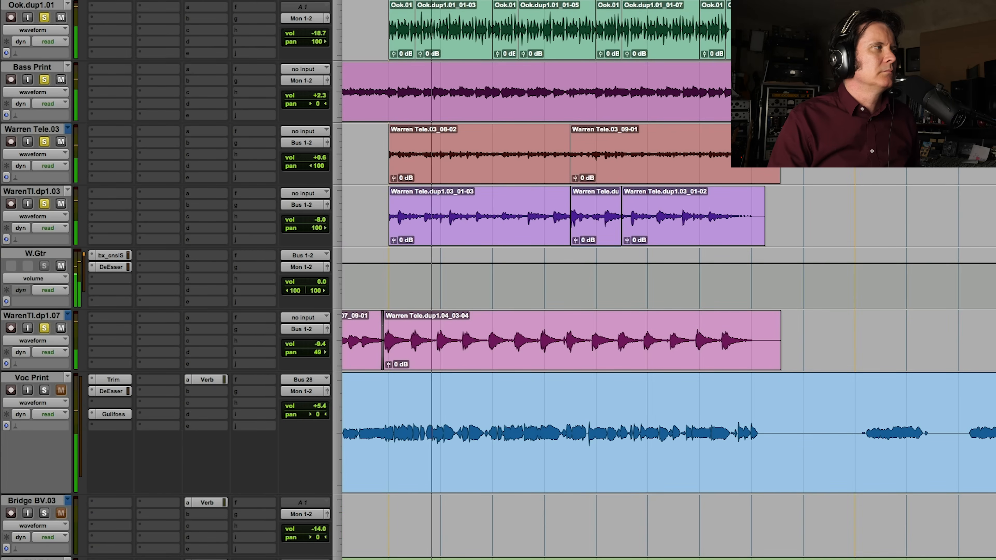
{"action": "key", "text": "space"}
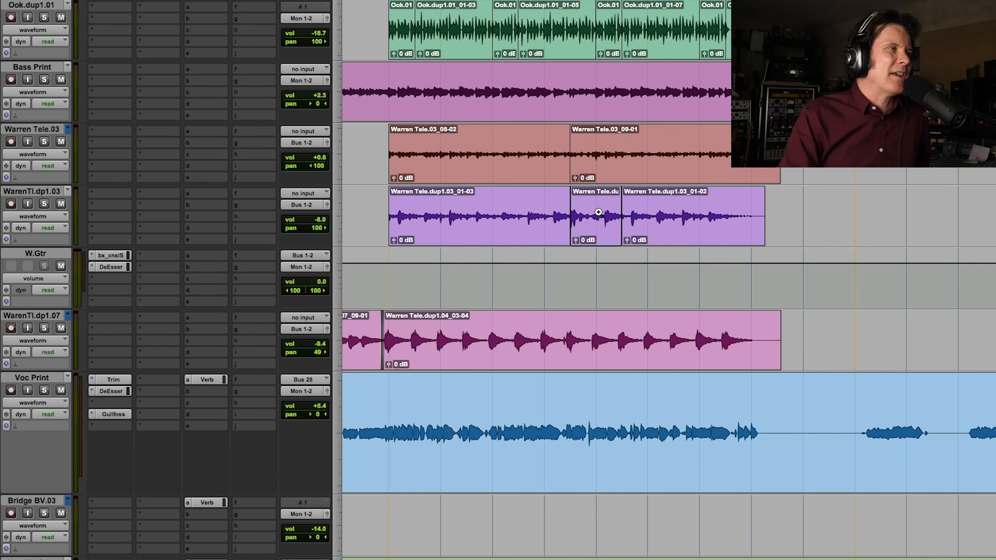
Route Beat.03, Timpani Print and Drum Print through Bus 3-4 into a Drum.Bus.Sub.Aux track
{"action": "scroll", "coordinate": [599, 220], "scroll_direction": "up", "scroll_amount": 13}
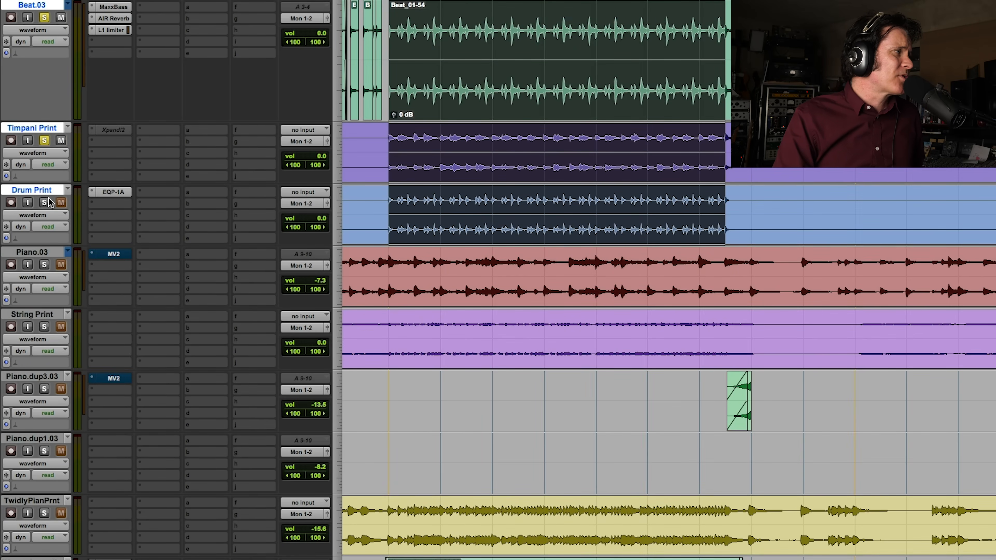
{"action": "left_click", "coordinate": [302, 20]}
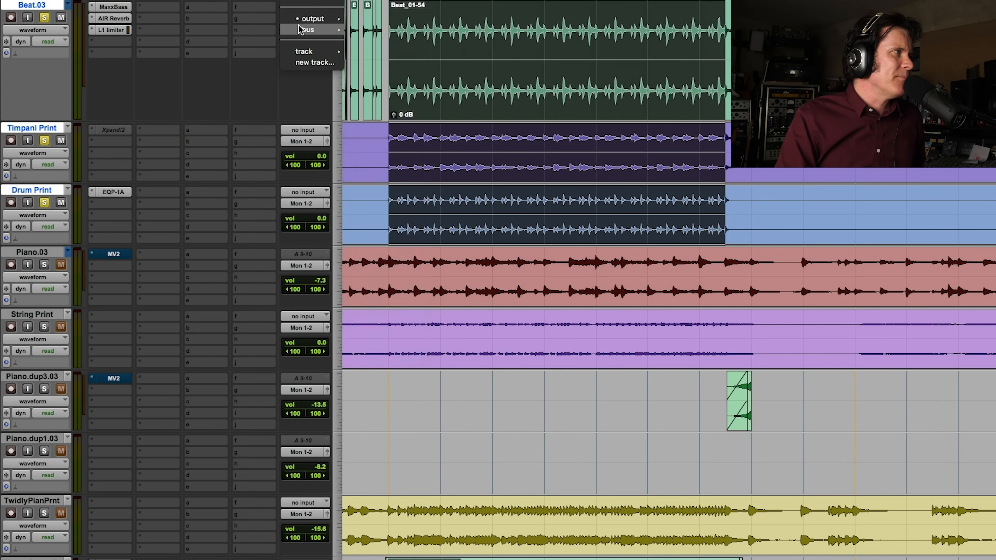
{"action": "mouse_move", "coordinate": [314, 29]}
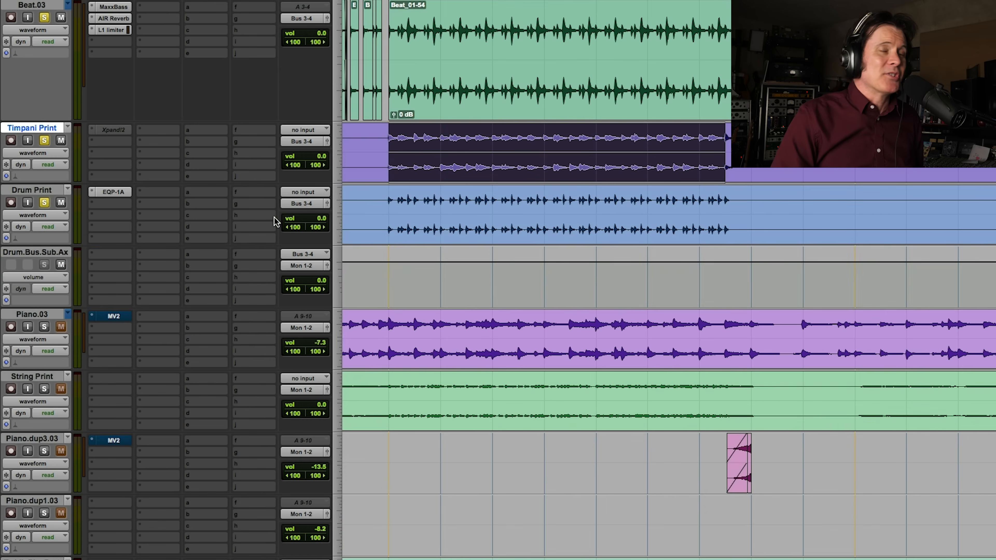
Insert the SPIFF plug-in on the Drum.Bus.Sub.Aux track and toggle between its cut and boost modes, ending on boost
{"action": "left_click", "coordinate": [102, 259]}
{"action": "mouse_move", "coordinate": [118, 255]}
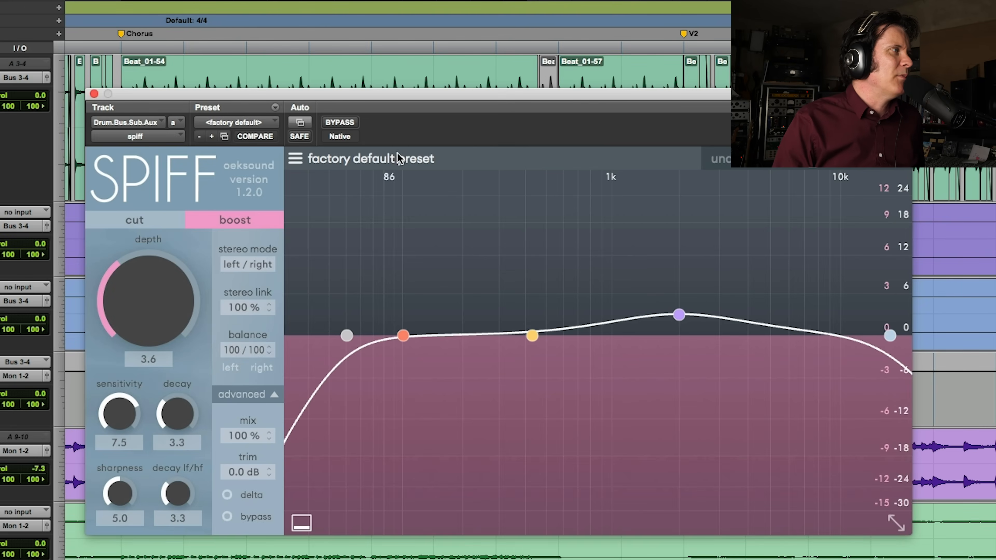
{"action": "left_click", "coordinate": [166, 221]}
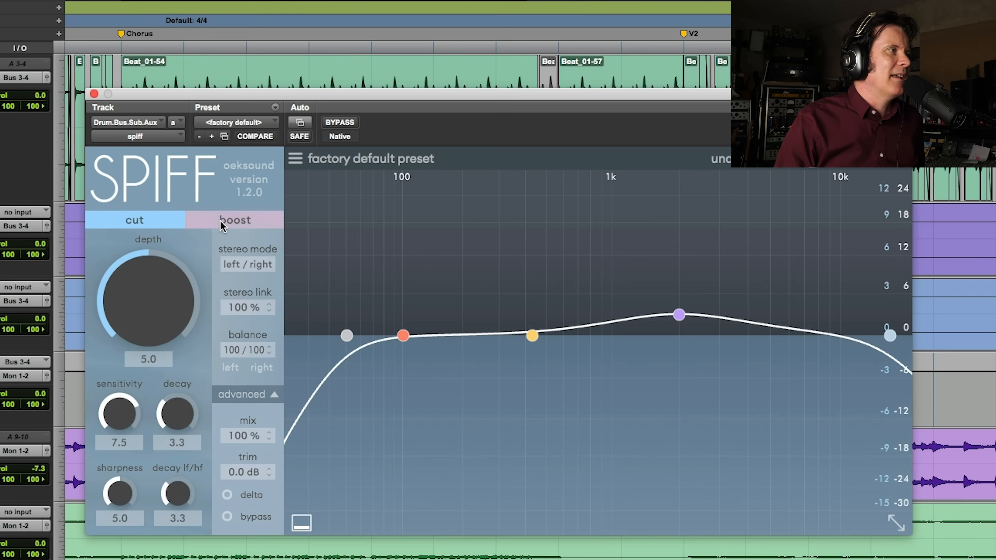
{"action": "left_click", "coordinate": [230, 221]}
{"action": "left_click", "coordinate": [156, 221]}
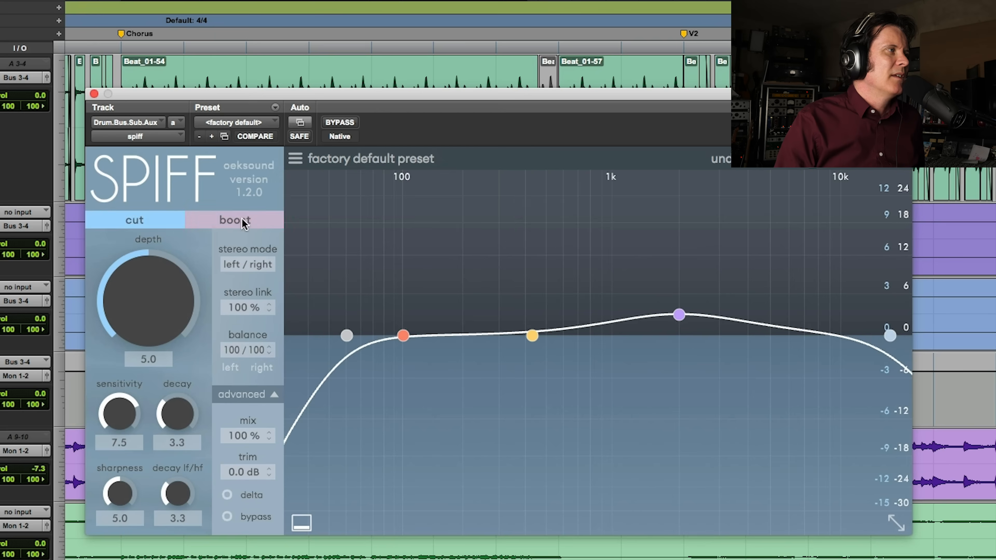
{"action": "left_click", "coordinate": [241, 220]}
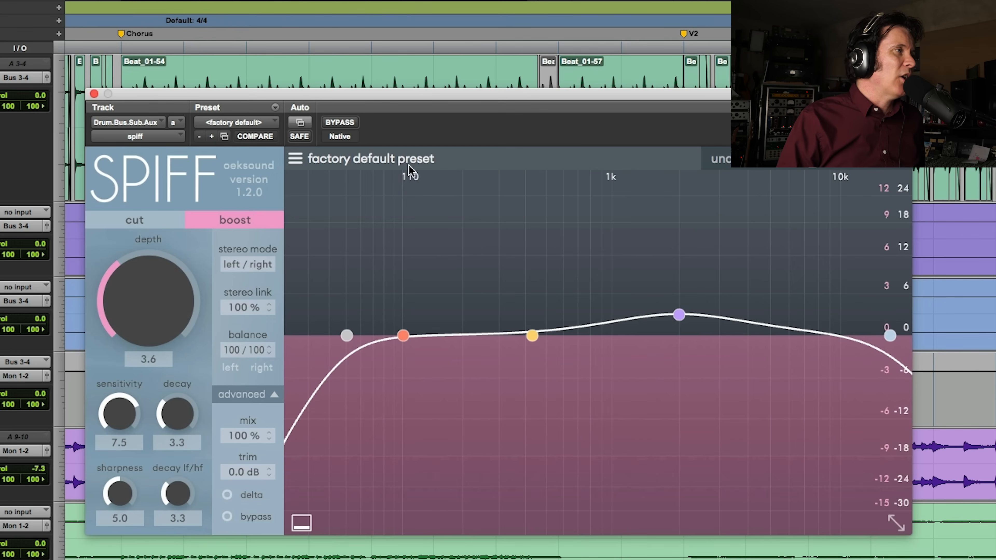
Load the "add punch to drum bus 2" preset from SPIFF's drums presets
{"action": "left_click", "coordinate": [295, 158]}
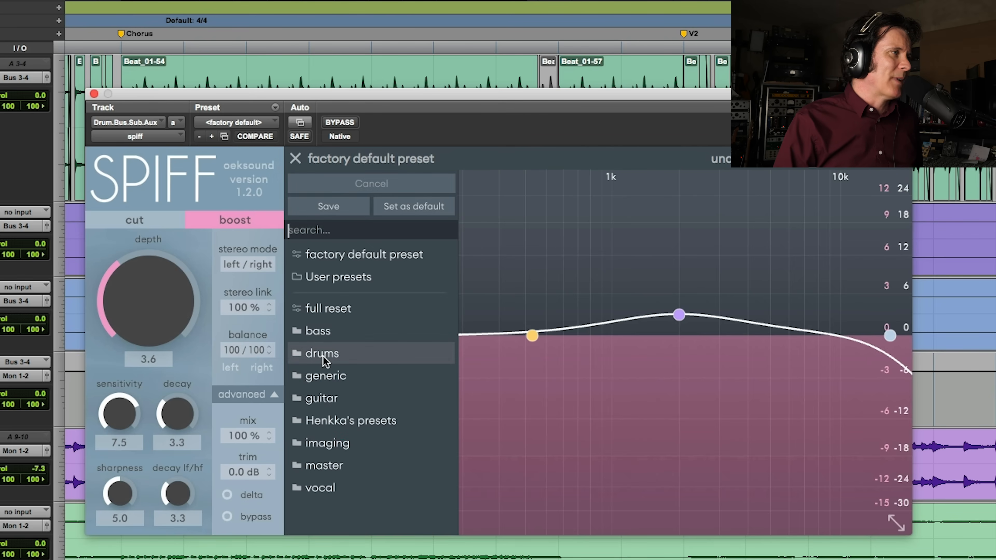
{"action": "mouse_move", "coordinate": [324, 357]}
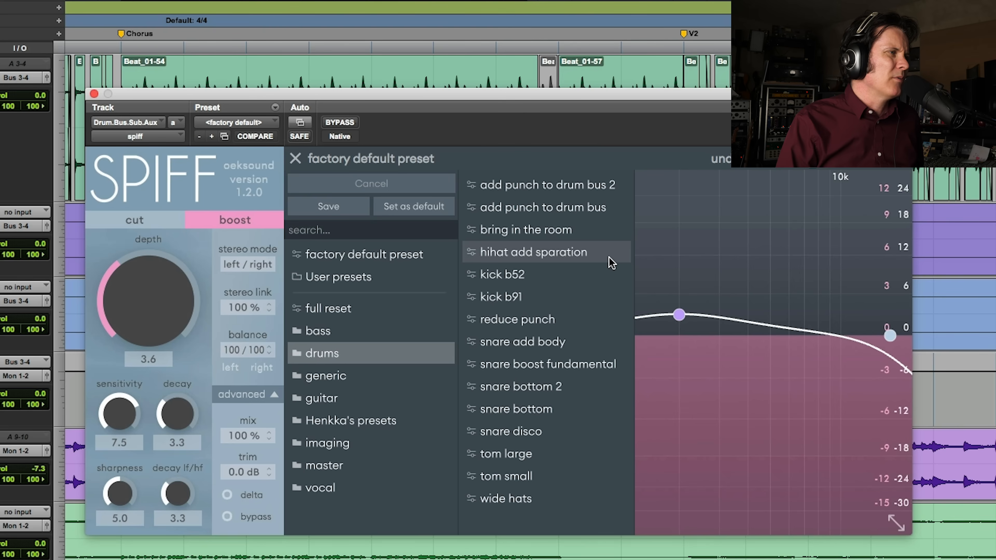
{"action": "left_click", "coordinate": [618, 189]}
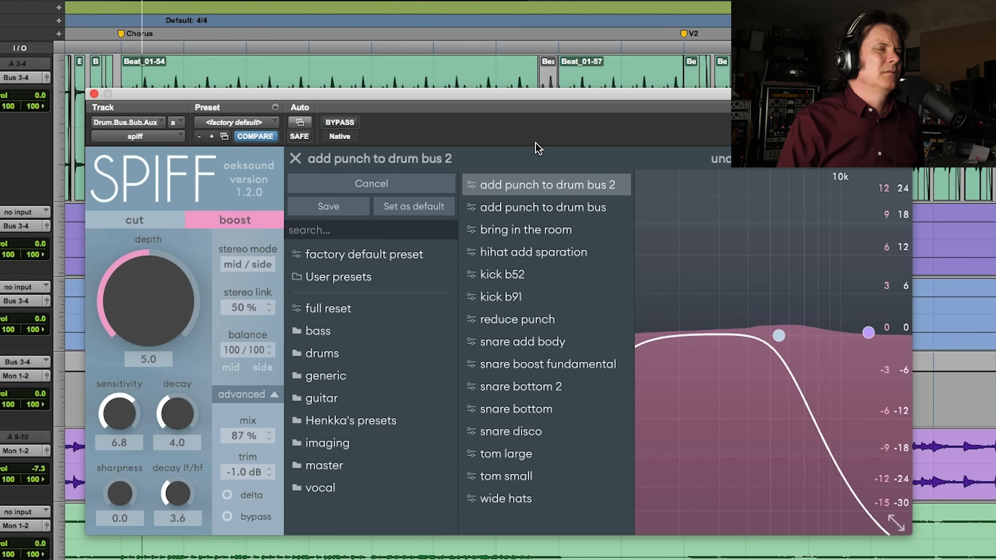
Compare the drum bus with and without SPIFF by toggling the effect's bypass during playback
{"action": "left_click", "coordinate": [347, 123]}
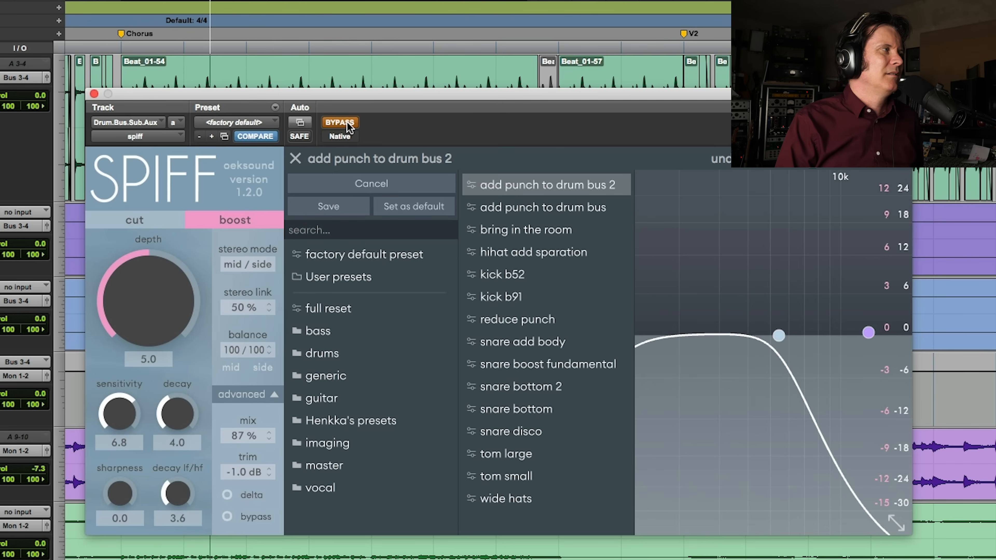
{"action": "left_click", "coordinate": [348, 125]}
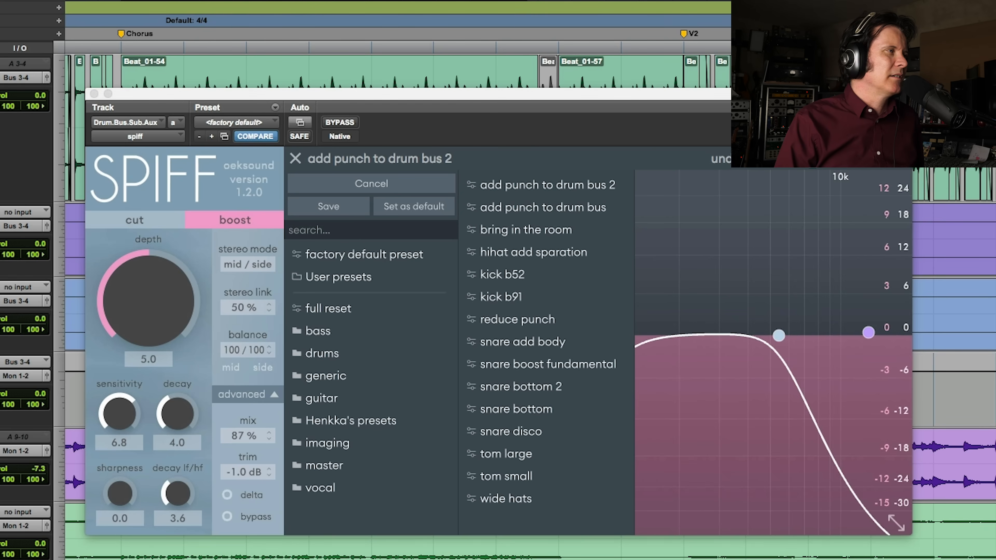
{"action": "left_click", "coordinate": [350, 123]}
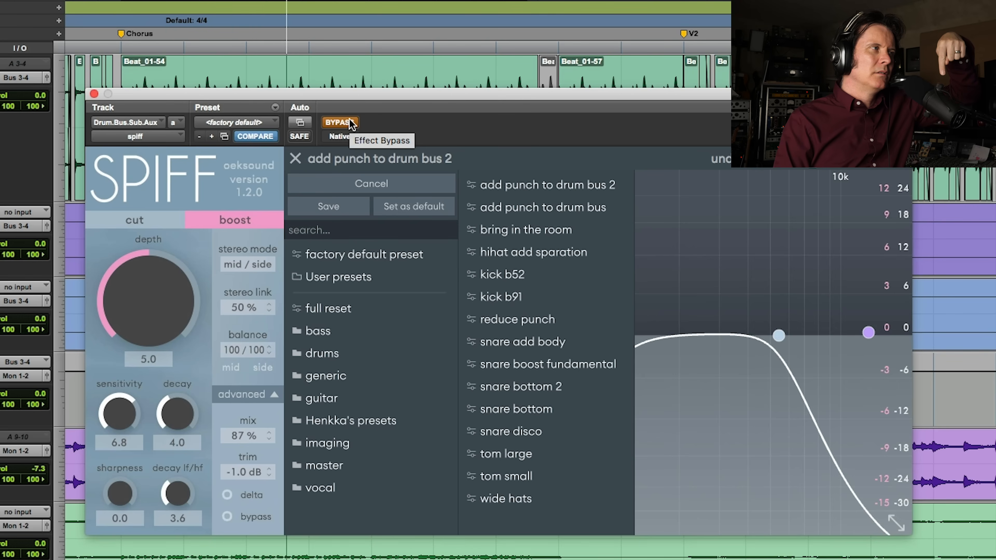
Take SPIFF out of bypass, turn on delta and play the chorus to hear only what the processing changes
{"action": "left_click", "coordinate": [350, 123]}
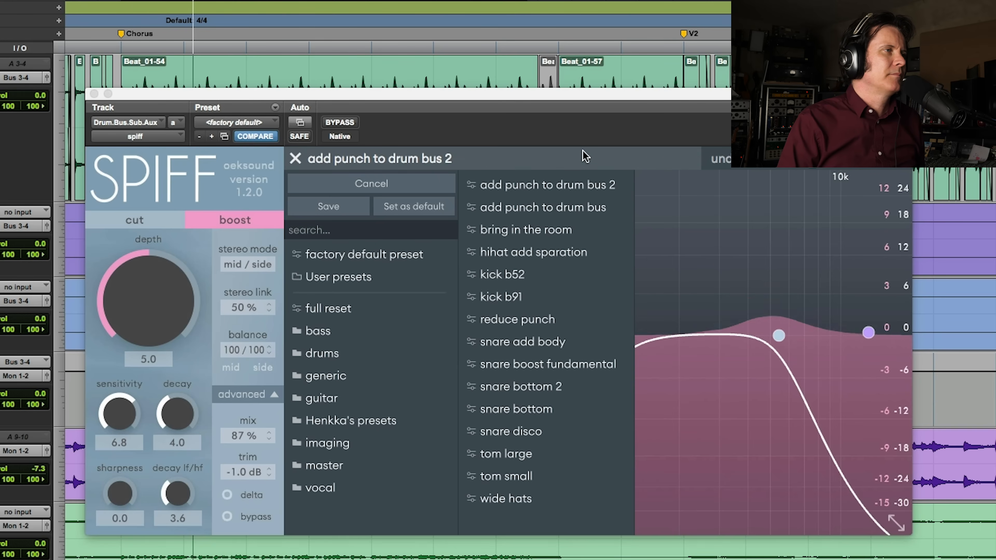
{"action": "left_click", "coordinate": [244, 496]}
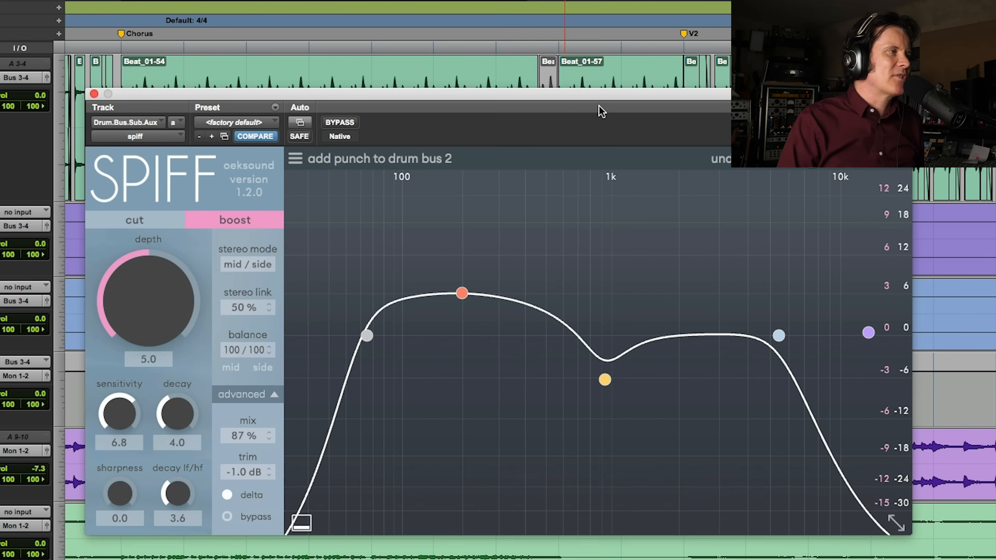
{"action": "key", "text": "space"}
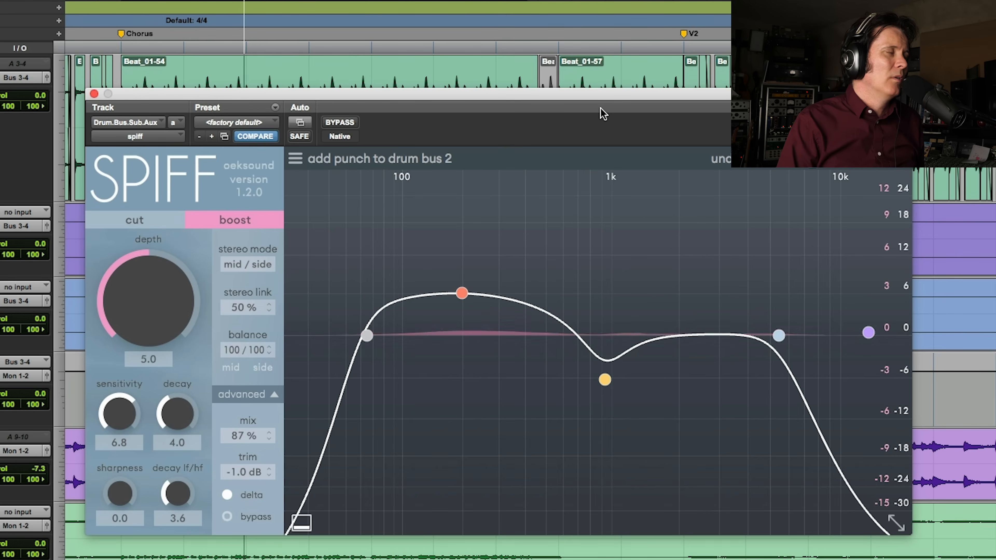
{"action": "key", "text": "space"}
Load the "add punch to drum bus" preset from SPIFF's drums presets and audition it with delta on
{"action": "left_click", "coordinate": [445, 157]}
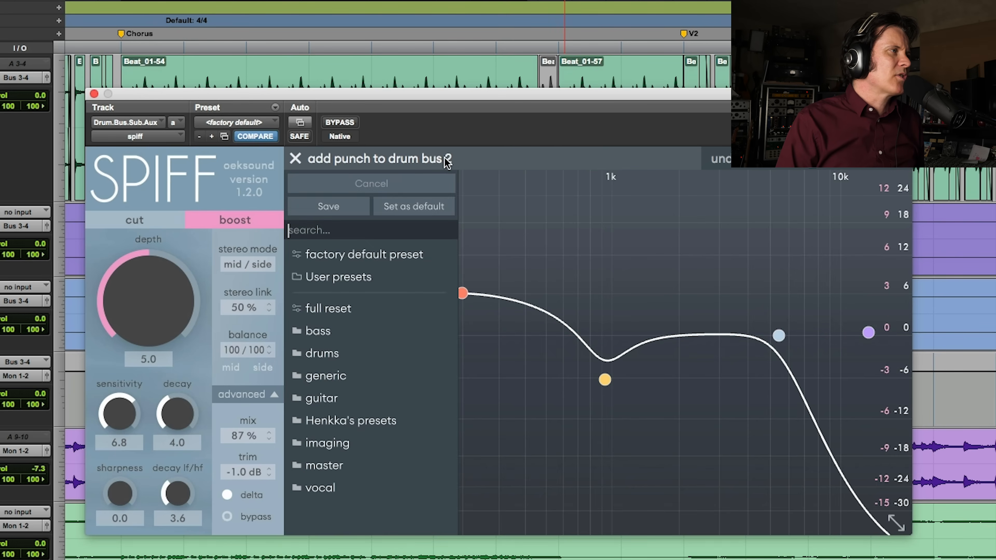
{"action": "left_click", "coordinate": [322, 354]}
{"action": "left_click", "coordinate": [584, 206]}
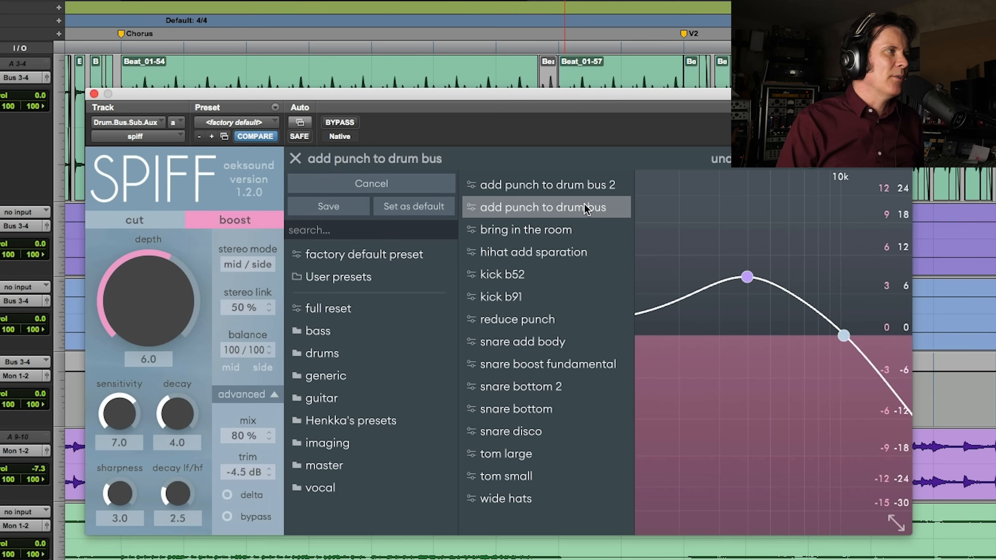
{"action": "key", "text": "space"}
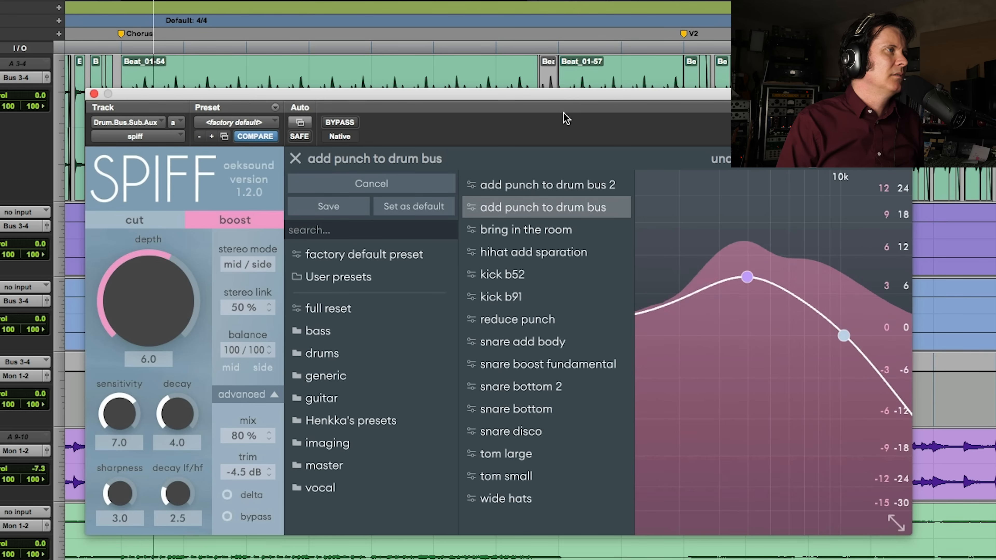
{"action": "left_click", "coordinate": [240, 495]}
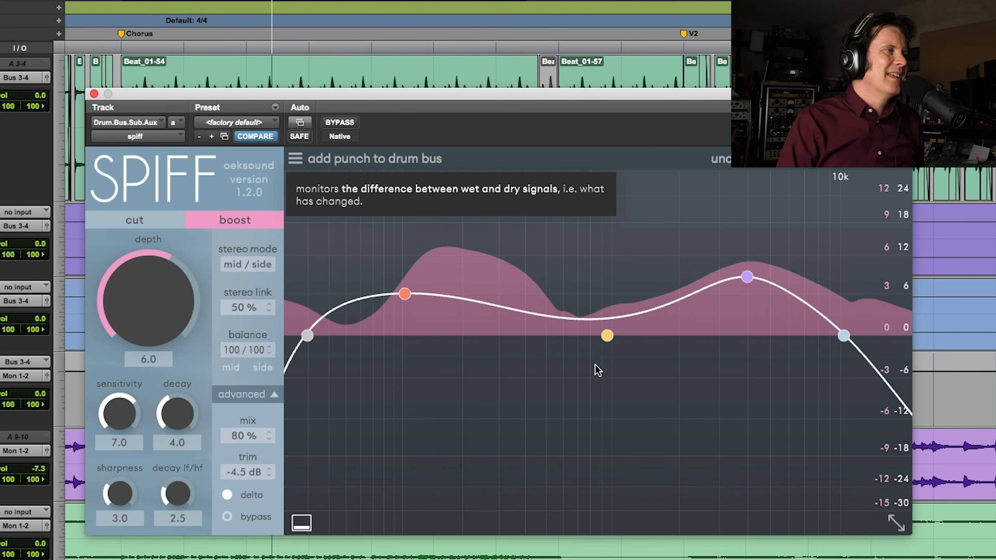
{"action": "key", "text": "space"}
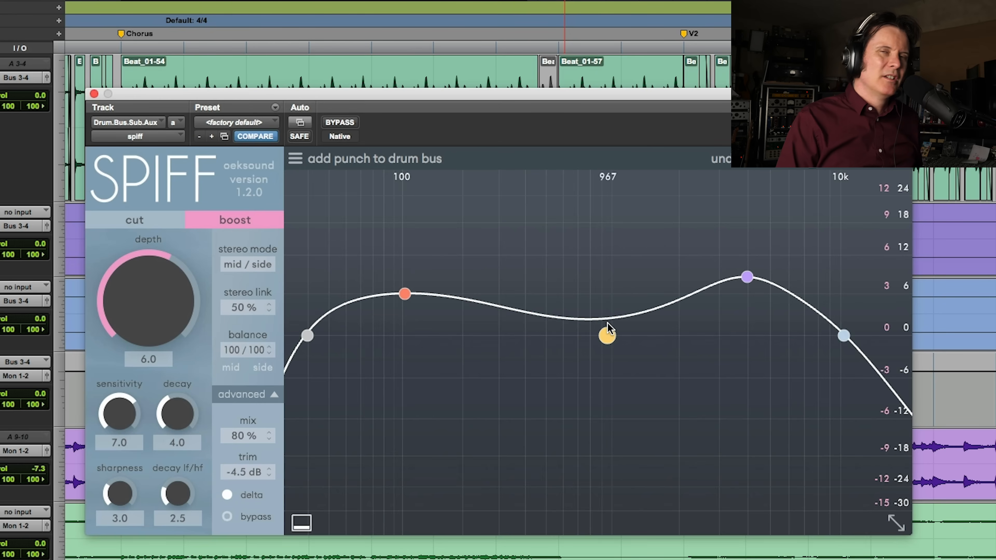
Reshape SPIFF's curve: boost below 100 Hz, band 2 about -6.3 dB at 331 Hz, band 3 about 13 dB at 5.5 kHz
{"action": "left_click", "coordinate": [607, 337]}
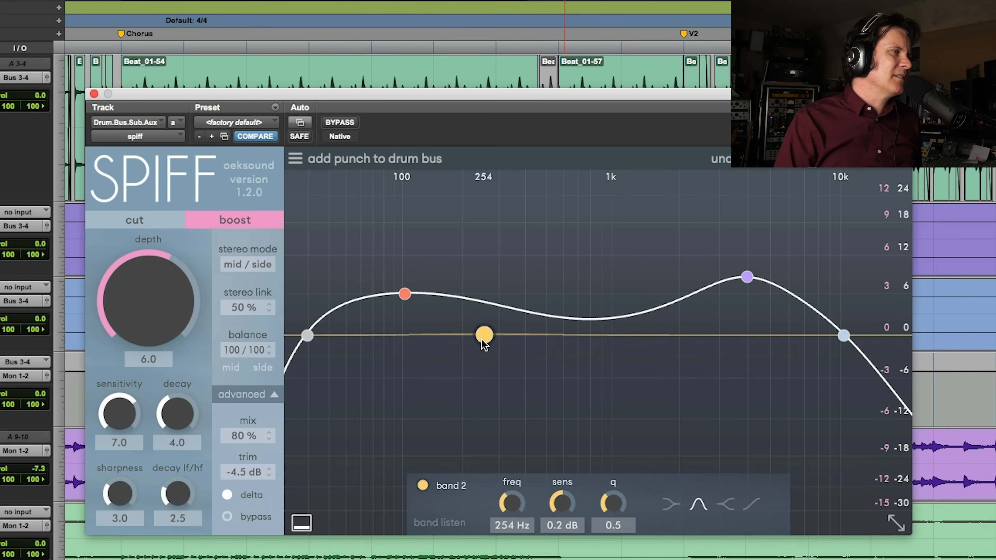
{"action": "left_click_drag", "start_coordinate": [471, 353], "coordinate": [472, 378]}
{"action": "left_click_drag", "start_coordinate": [405, 294], "coordinate": [384, 268]}
{"action": "left_click_drag", "start_coordinate": [472, 378], "coordinate": [508, 383]}
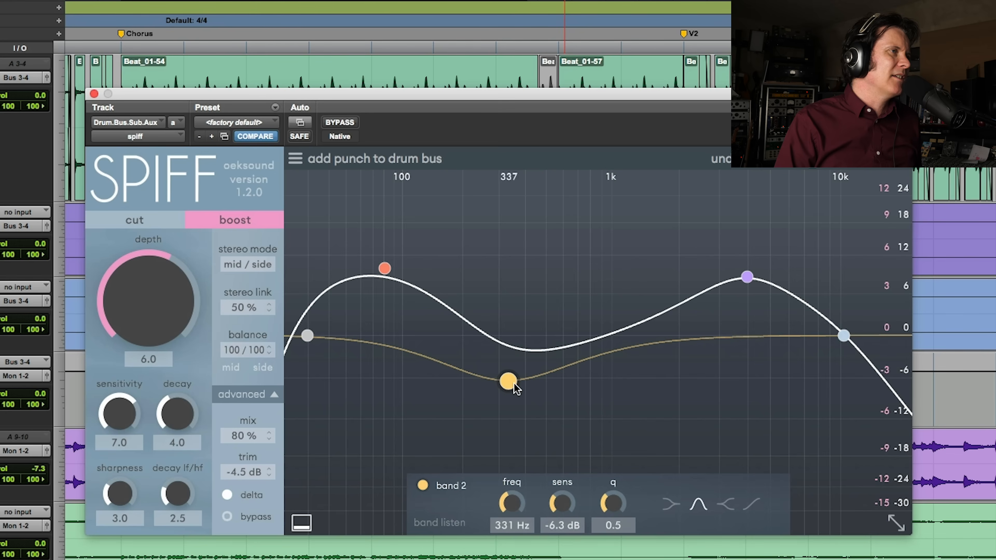
{"action": "left_click_drag", "start_coordinate": [749, 277], "coordinate": [768, 257]}
{"action": "left_click_drag", "start_coordinate": [385, 275], "coordinate": [381, 272]}
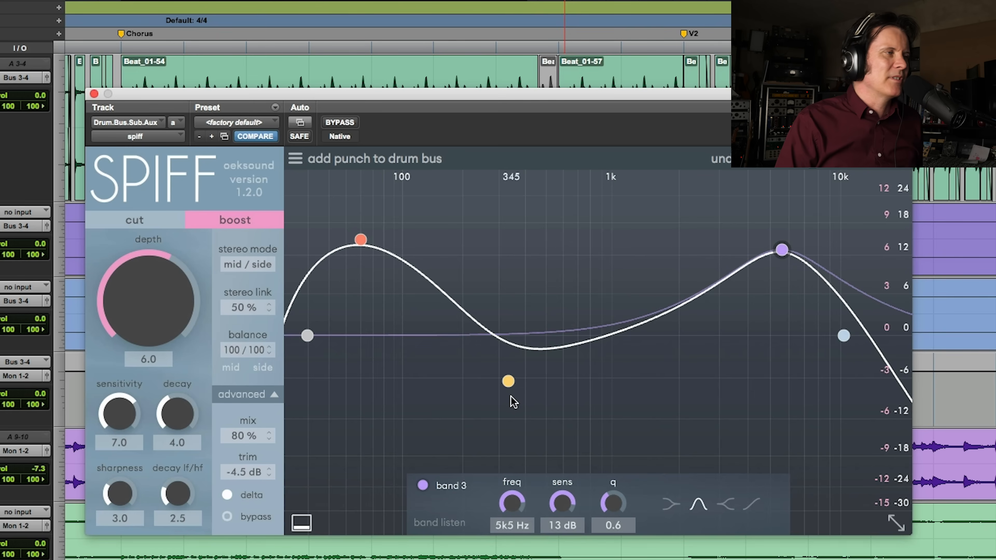
Play the chorus, turn delta off and toggle SPIFF's bypass to compare the processed and dry drums
{"action": "key", "text": "space"}
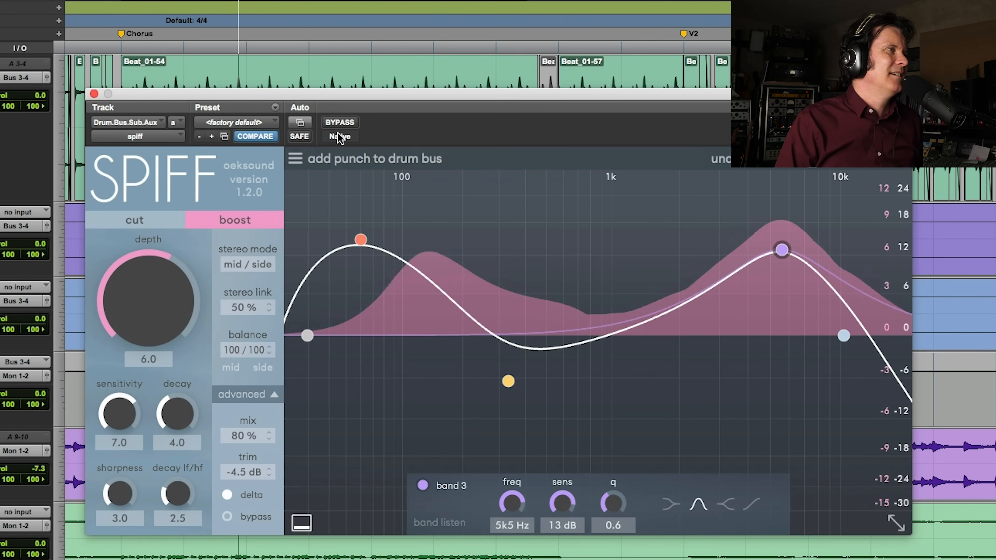
{"action": "left_click", "coordinate": [227, 495]}
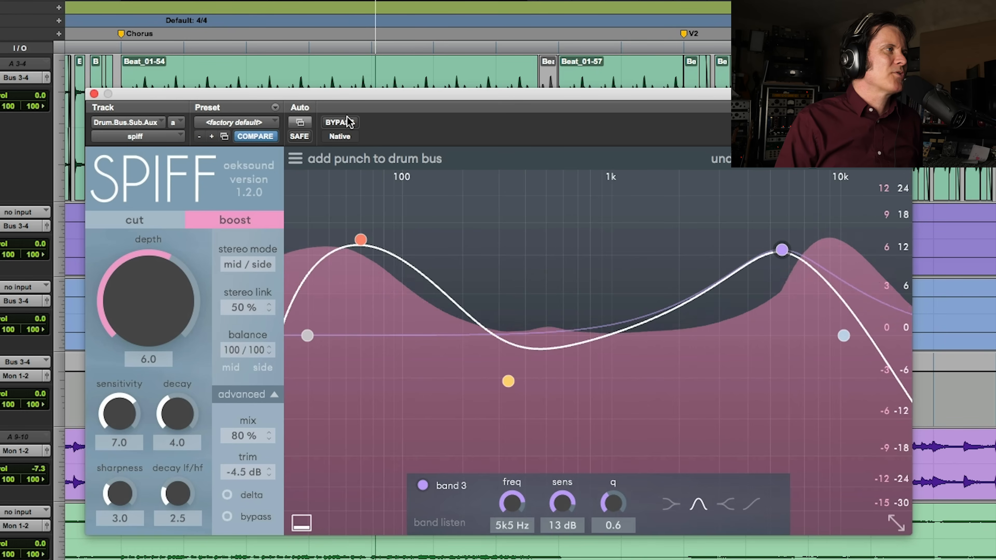
{"action": "left_click", "coordinate": [351, 123]}
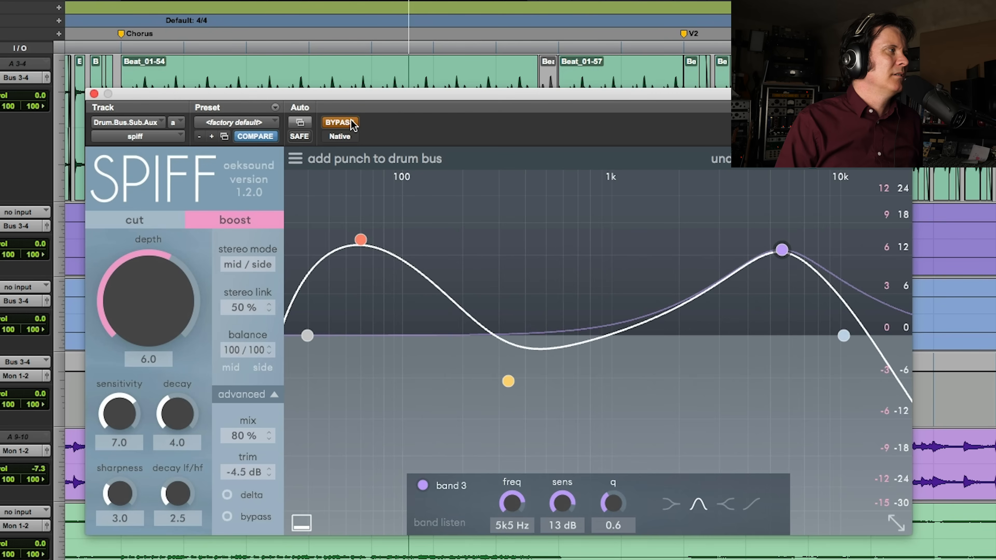
{"action": "left_click", "coordinate": [352, 123]}
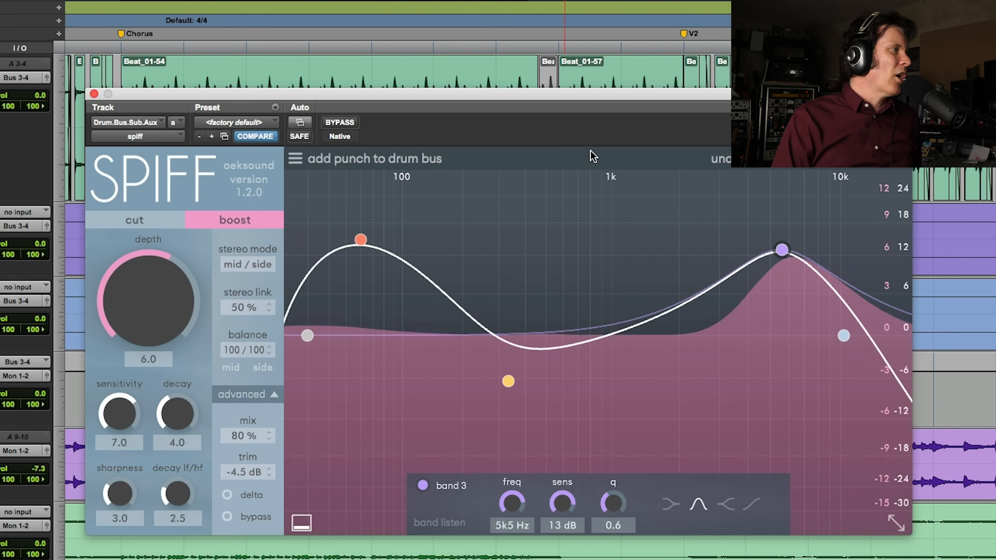
{"action": "key", "text": "space"}
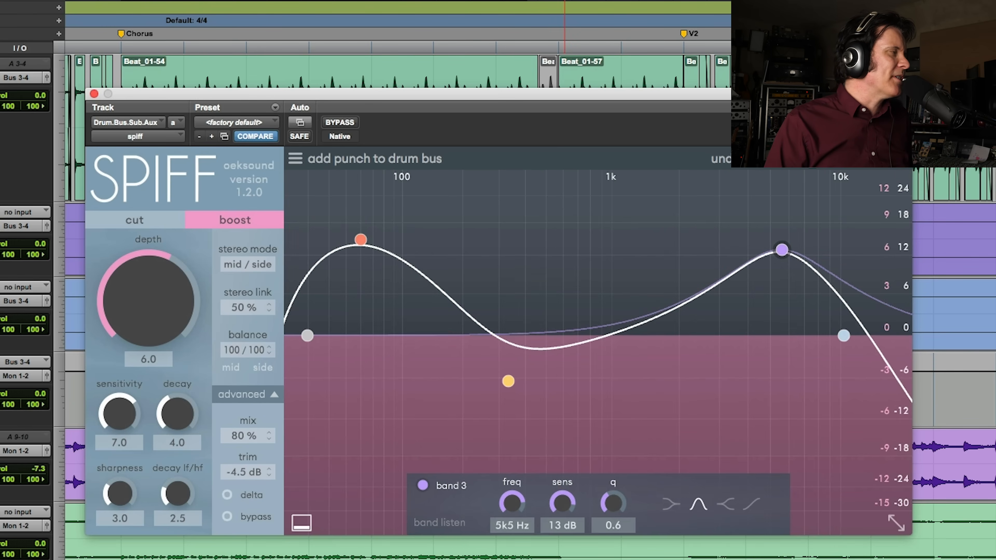
Send the purple drum track's output directly to Mon 1-2 and compare the drum bus with and without SPIFF during playback
{"action": "left_click", "coordinate": [24, 227]}
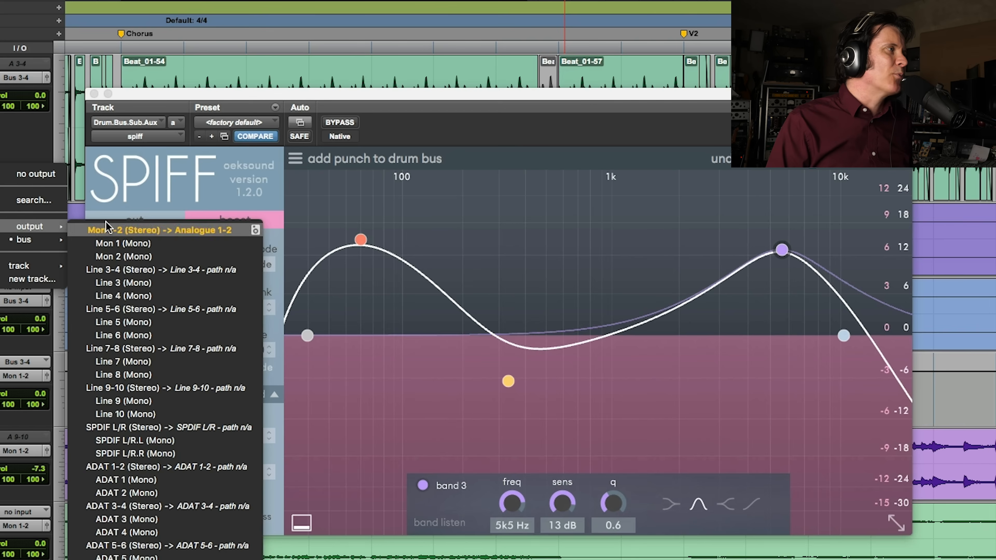
{"action": "left_click", "coordinate": [1, 119]}
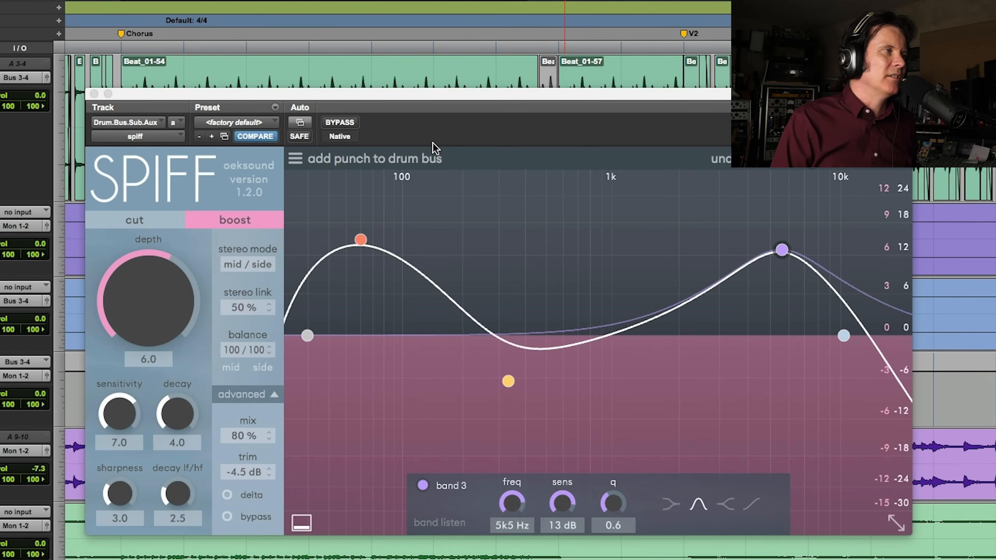
{"action": "key", "text": "space"}
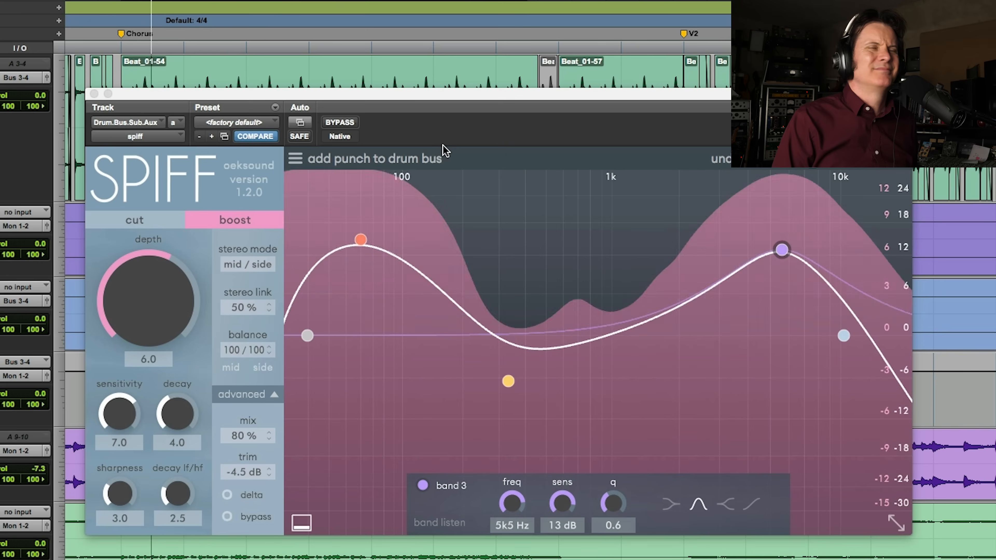
{"action": "left_click", "coordinate": [341, 122]}
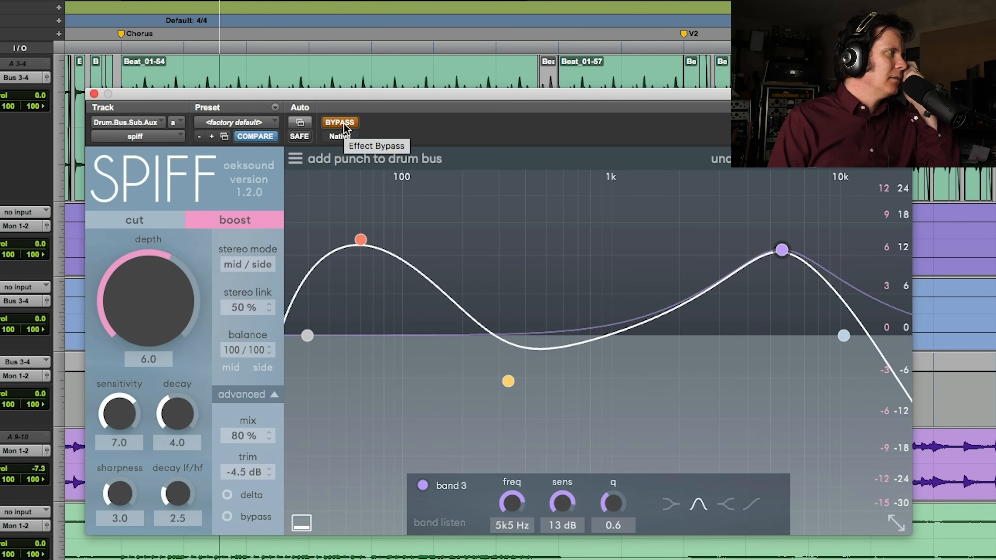
{"action": "left_click", "coordinate": [342, 125]}
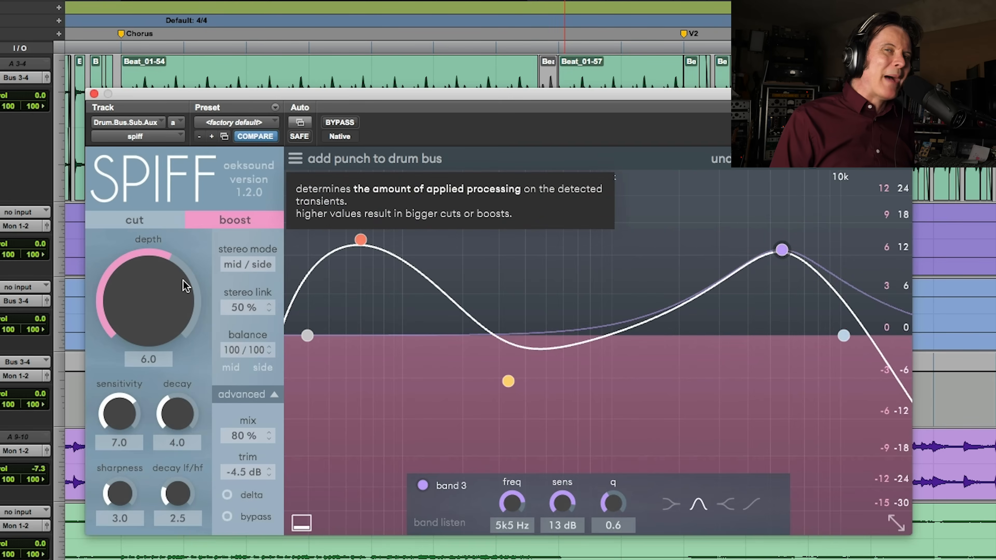
Lower SPIFF's depth to 3.9 and compare it with the bypassed sound during playback
{"action": "left_click_drag", "start_coordinate": [154, 275], "coordinate": [126, 316]}
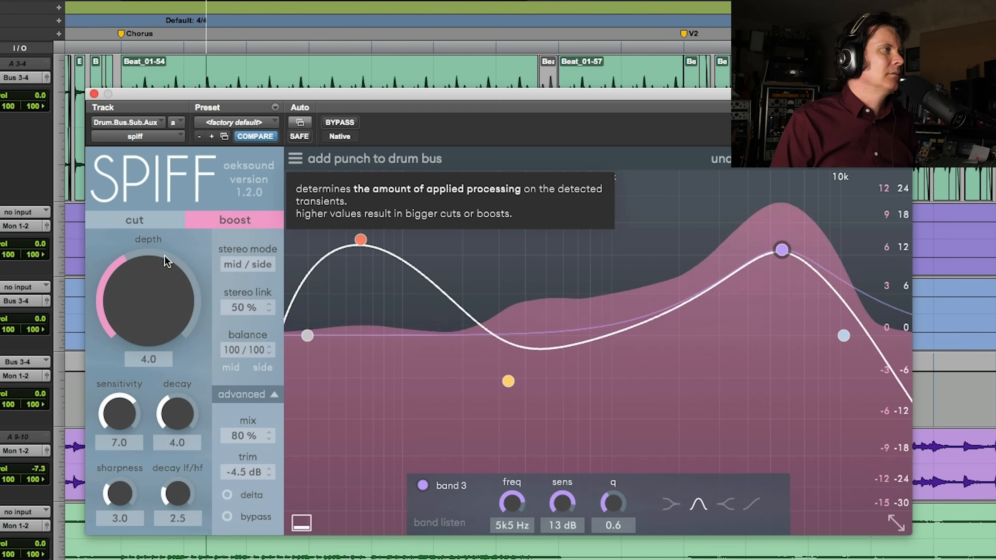
{"action": "left_click", "coordinate": [341, 122]}
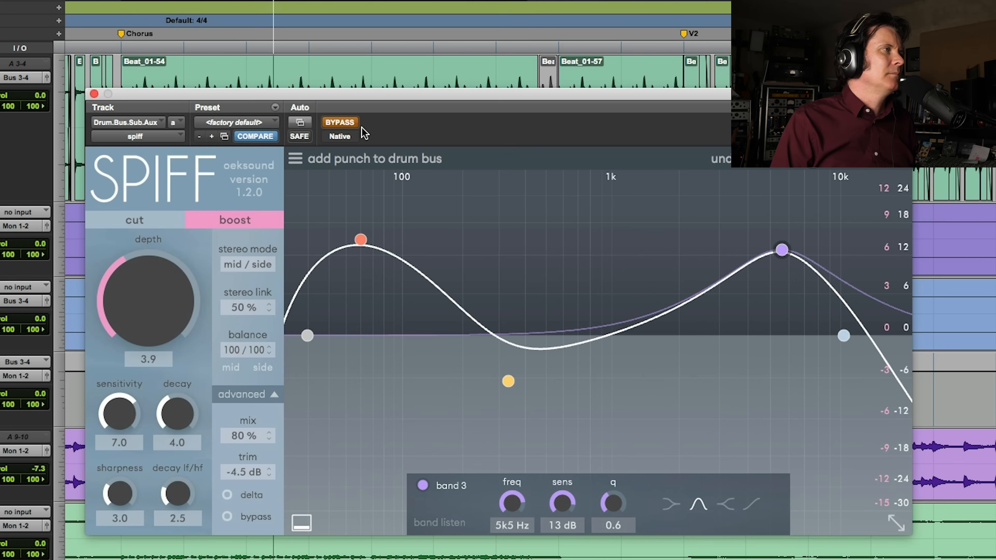
{"action": "left_click", "coordinate": [349, 124]}
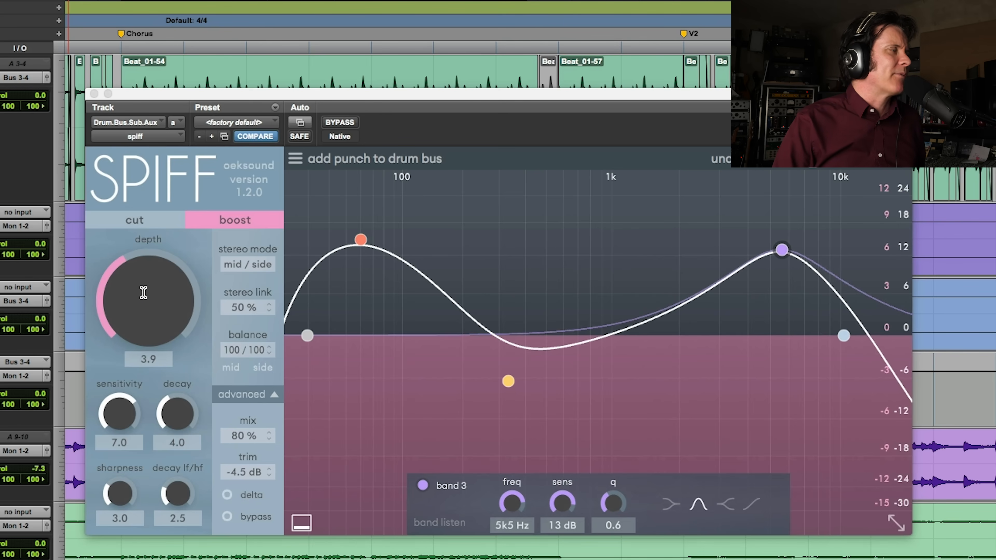
Set SPIFF's depth to 4.5 while the chorus plays and compare it with the bypassed drums
{"action": "key", "text": "space"}
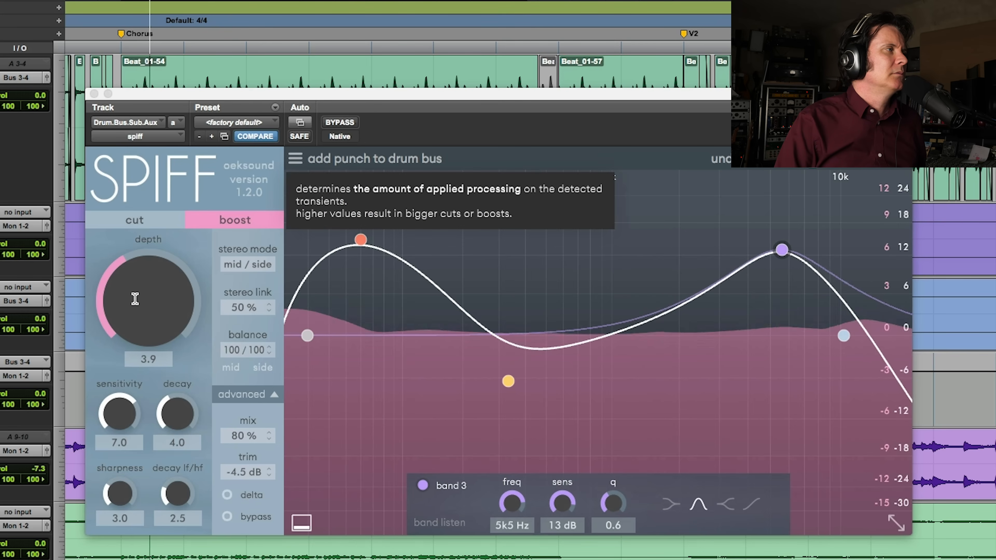
{"action": "scroll", "coordinate": [138, 295], "scroll_direction": "up", "scroll_amount": 5}
{"action": "scroll", "coordinate": [142, 292], "scroll_direction": "up", "scroll_amount": 1}
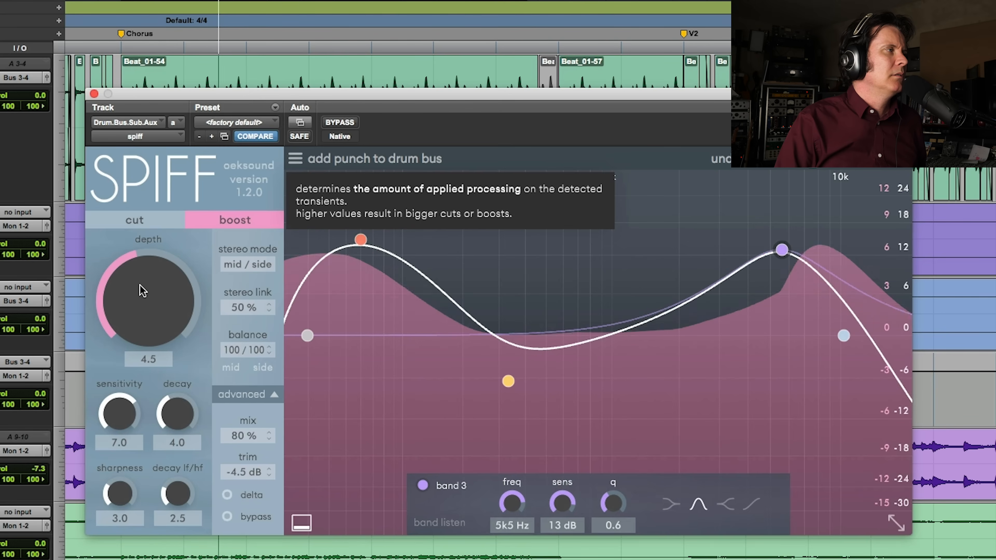
{"action": "left_click", "coordinate": [341, 123]}
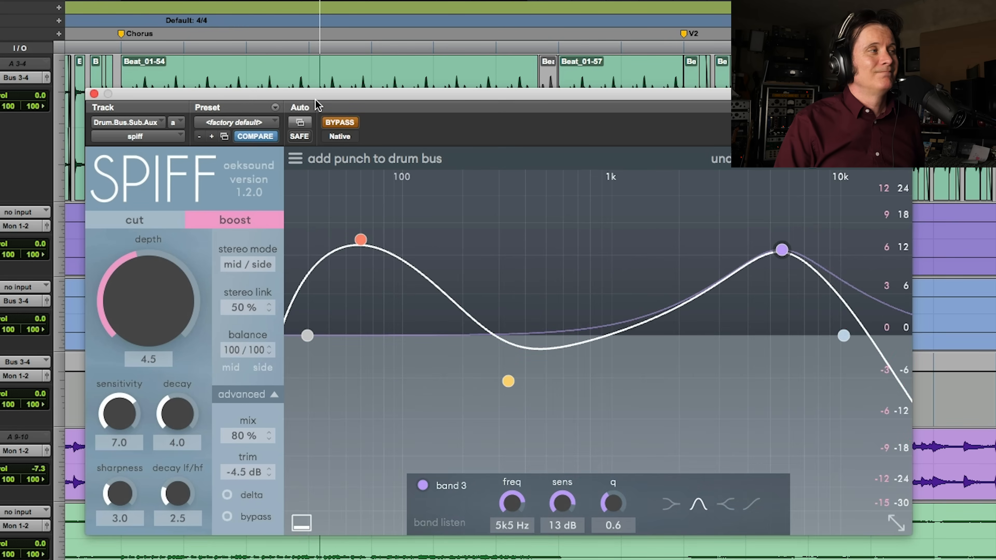
{"action": "left_click", "coordinate": [355, 121]}
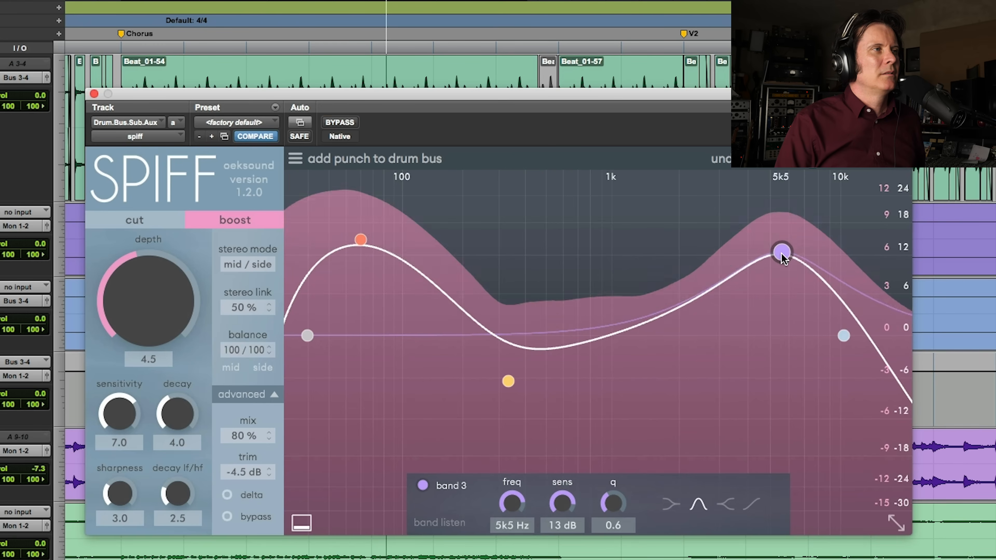
Reduce band 3's sensitivity to about 12 dB and set SPIFF's depth to 4.4 during playback
{"action": "left_click_drag", "start_coordinate": [781, 250], "coordinate": [780, 261]}
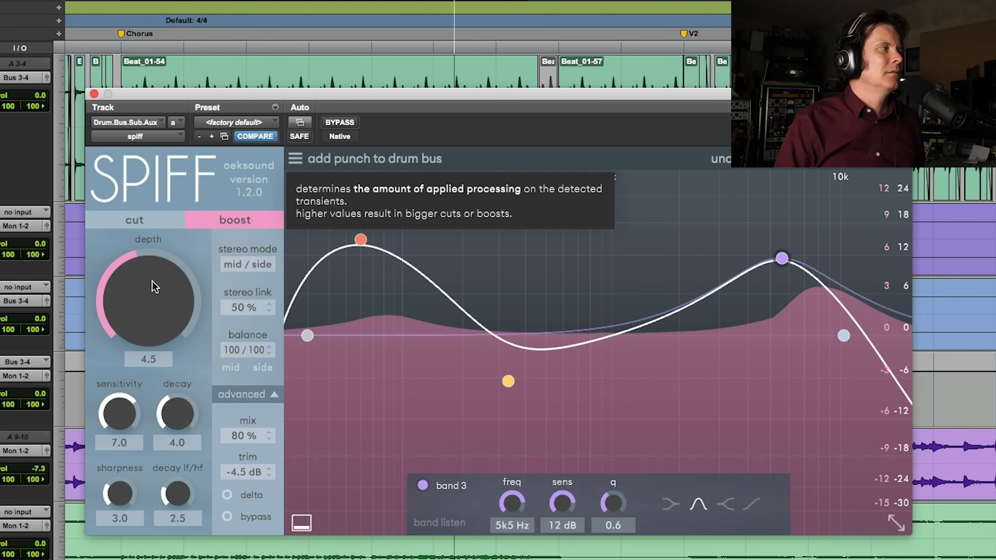
{"action": "left_click_drag", "start_coordinate": [152, 283], "coordinate": [154, 288]}
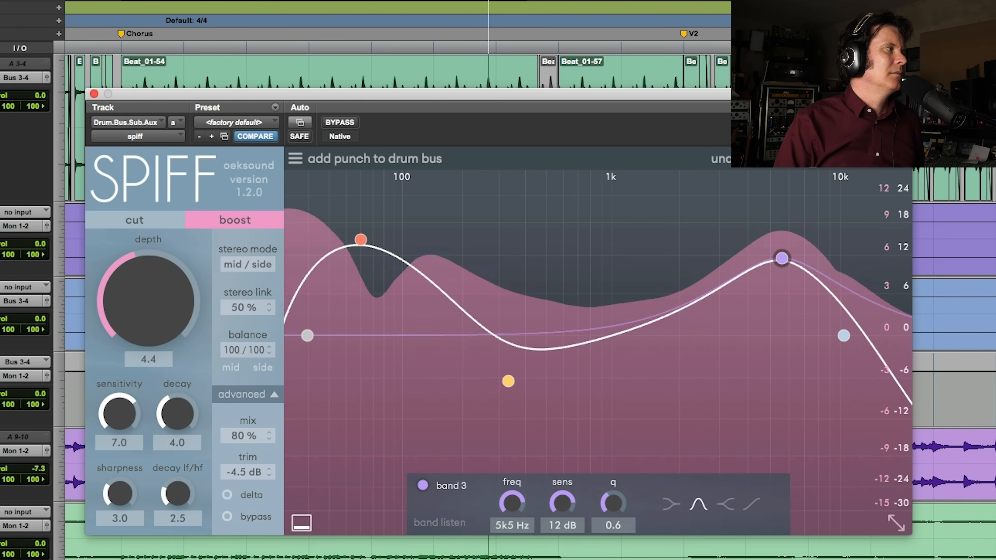
{"action": "key", "text": "space"}
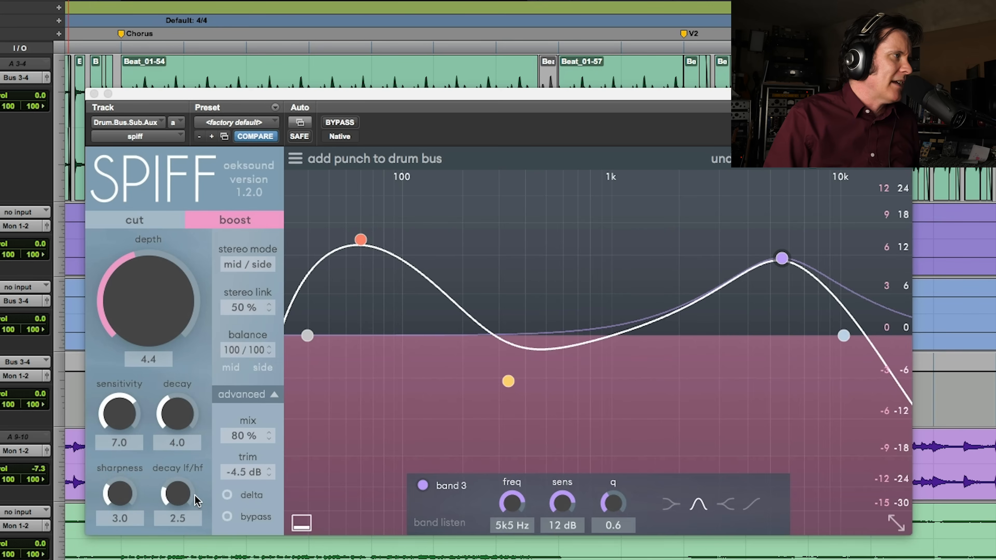
Set SPIFF's stereo link to 100 % while auditioning the chorus
{"action": "key", "text": "space"}
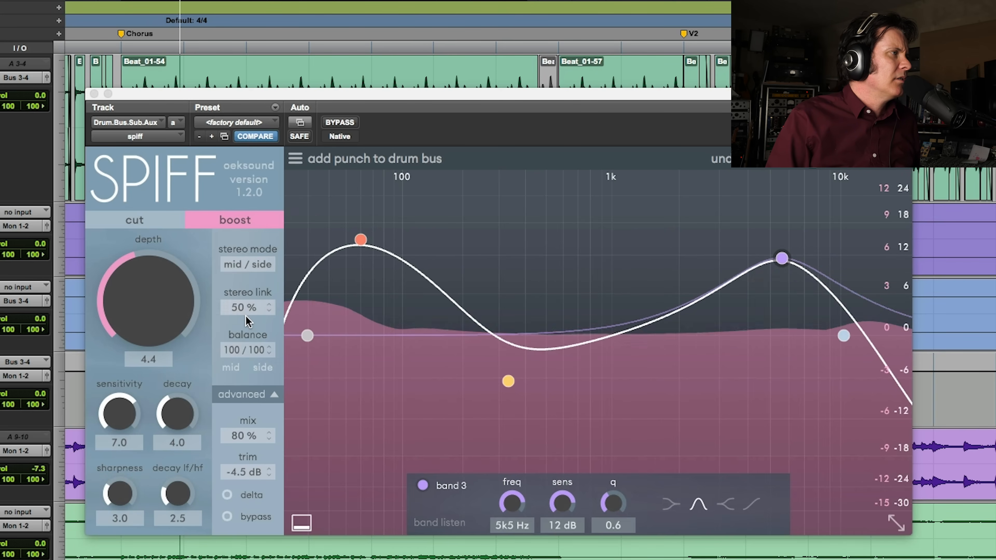
{"action": "left_click_drag", "start_coordinate": [248, 310], "coordinate": [254, 140]}
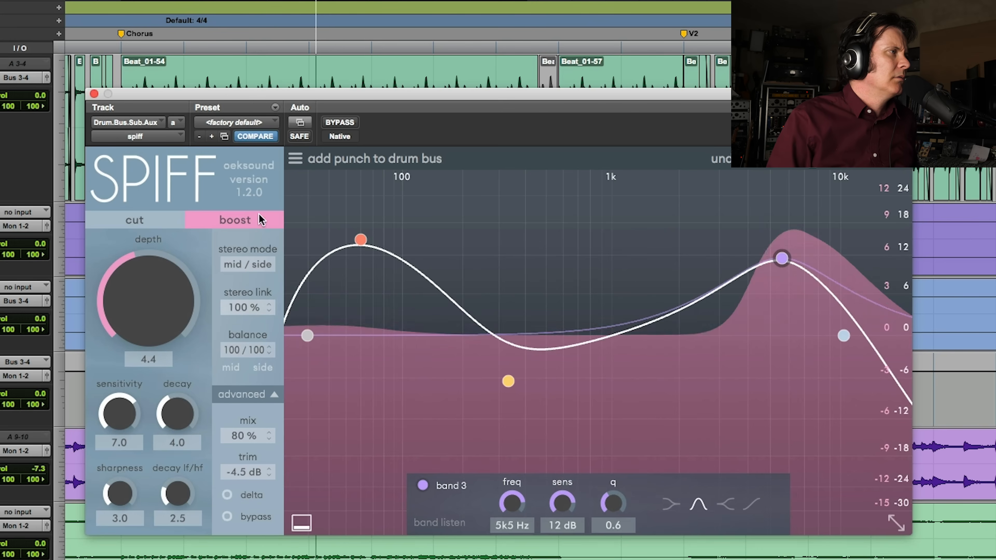
{"action": "mouse_move", "coordinate": [257, 313]}
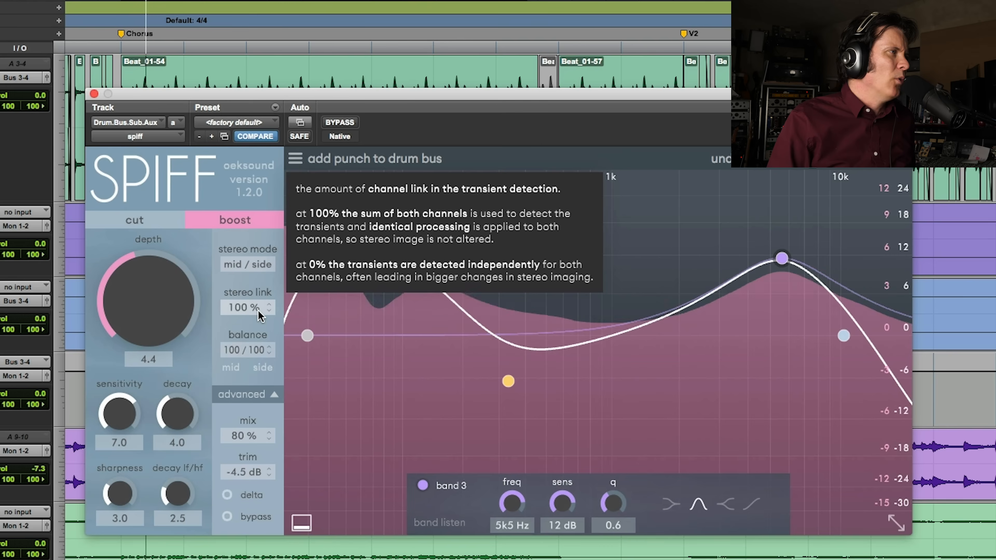
{"action": "key", "text": "space"}
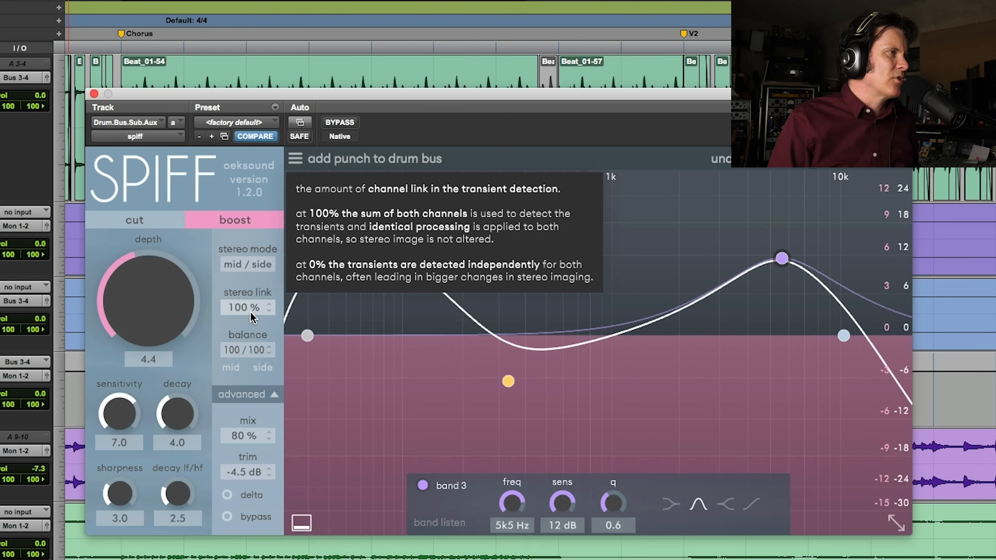
Play the chorus and compare the drum bus with SPIFF bypassed and active
{"action": "key", "text": "space"}
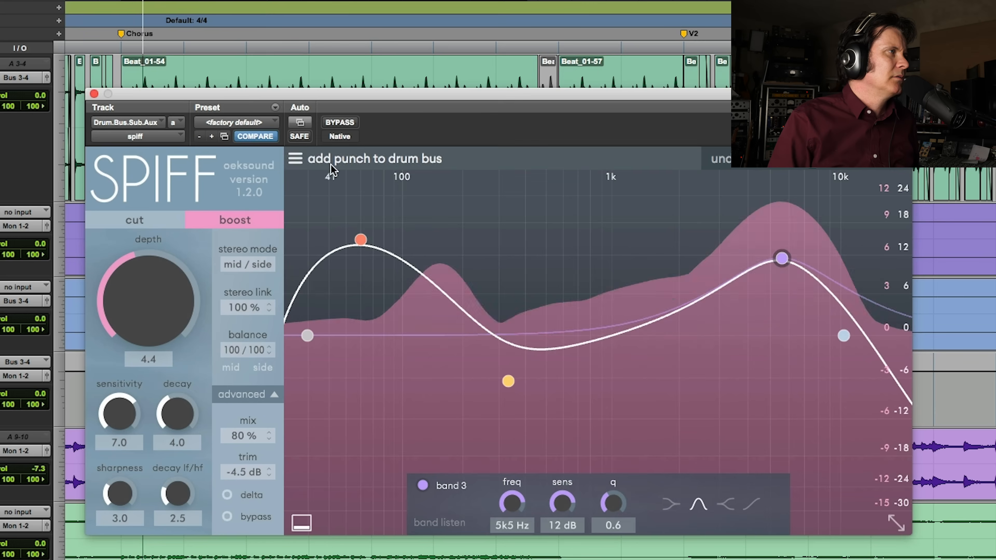
{"action": "left_click", "coordinate": [348, 123]}
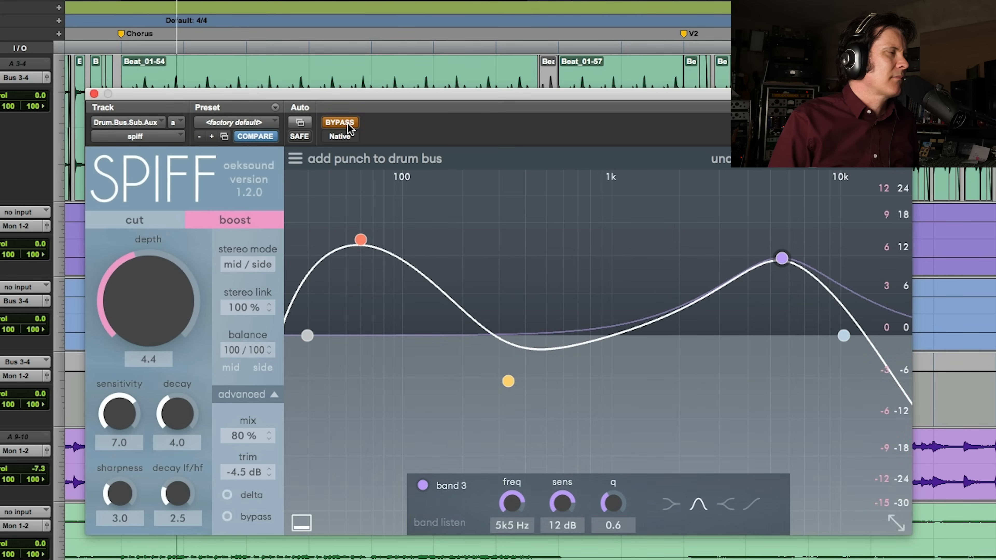
{"action": "left_click", "coordinate": [348, 123]}
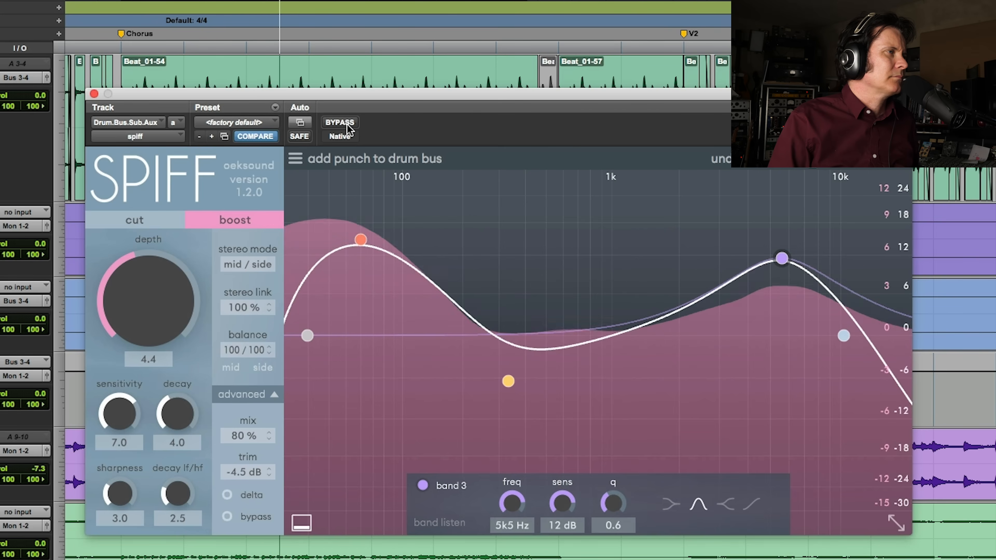
Lower SPIFF's depth to 3.0 and compare it with the bypassed drums during playback
{"action": "left_click_drag", "start_coordinate": [147, 296], "coordinate": [133, 310]}
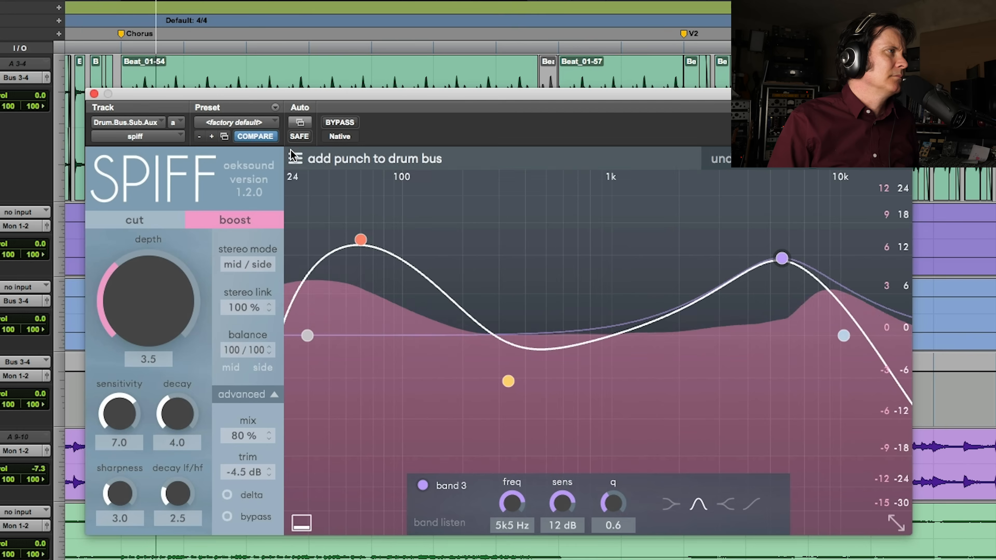
{"action": "left_click", "coordinate": [344, 122]}
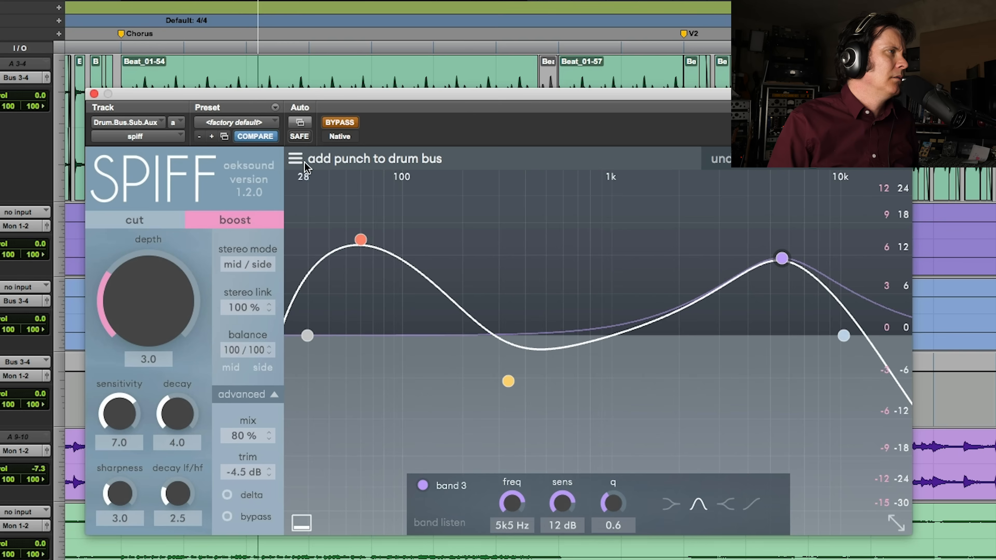
{"action": "left_click", "coordinate": [340, 123]}
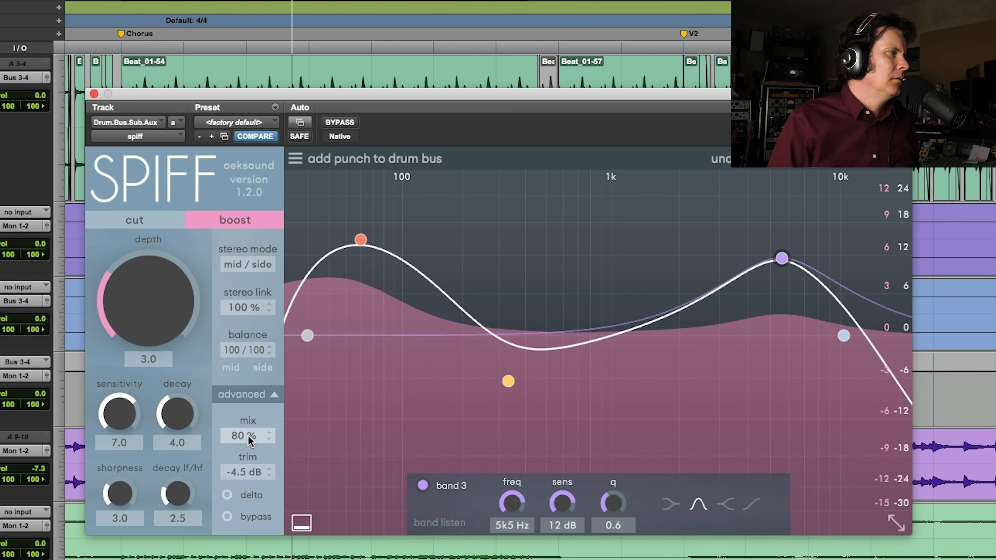
Raise SPIFF's output trim to -0.9 dB, matching the level against the bypassed drums during playback
{"action": "scroll", "coordinate": [252, 473], "scroll_direction": "up", "scroll_amount": 11}
{"action": "scroll", "coordinate": [252, 473], "scroll_direction": "up", "scroll_amount": 7}
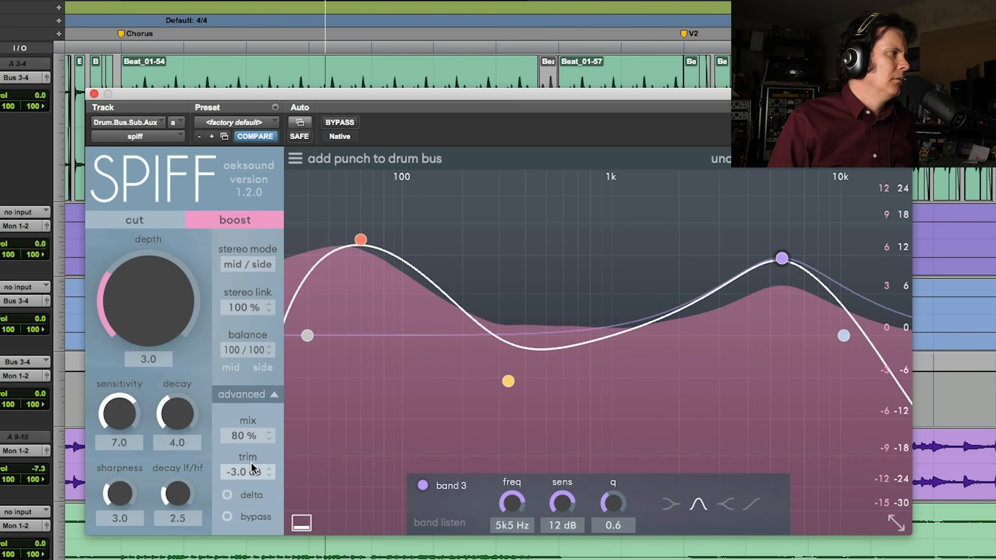
{"action": "left_click", "coordinate": [349, 123]}
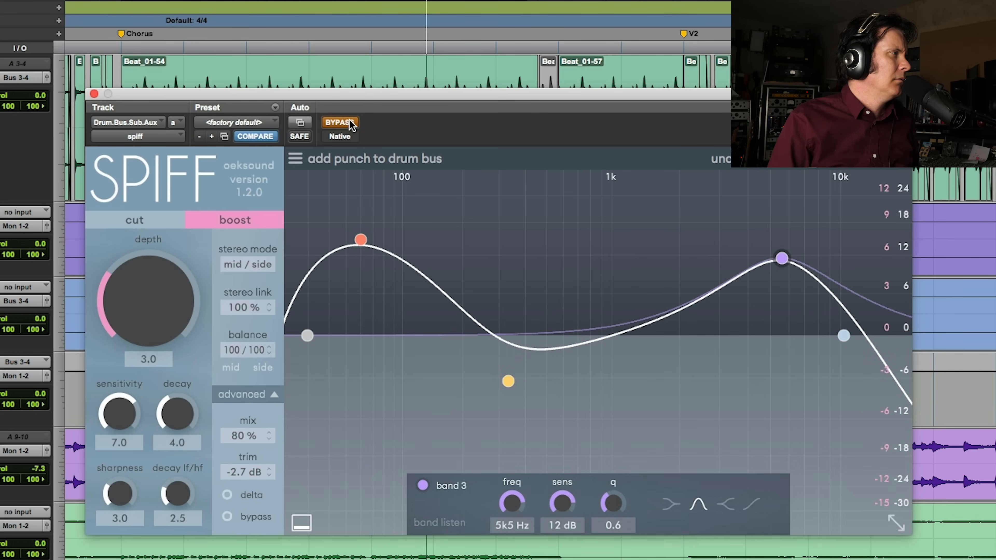
{"action": "left_click", "coordinate": [350, 124]}
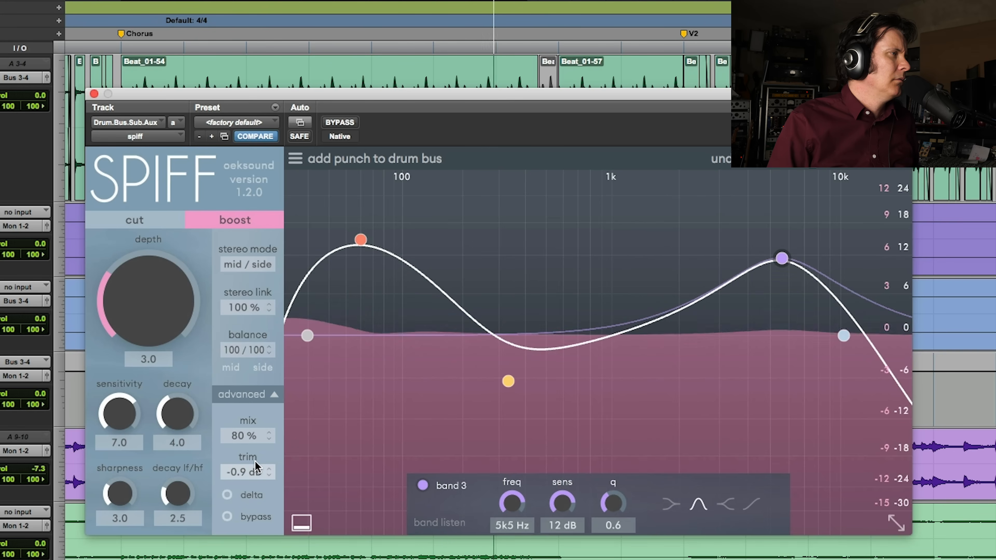
{"action": "left_click", "coordinate": [344, 122]}
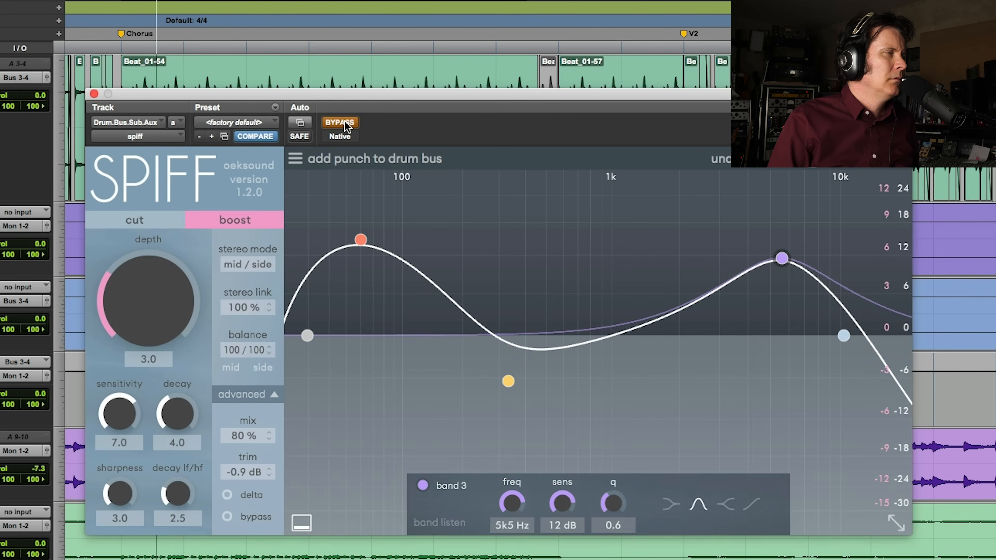
{"action": "left_click", "coordinate": [344, 121]}
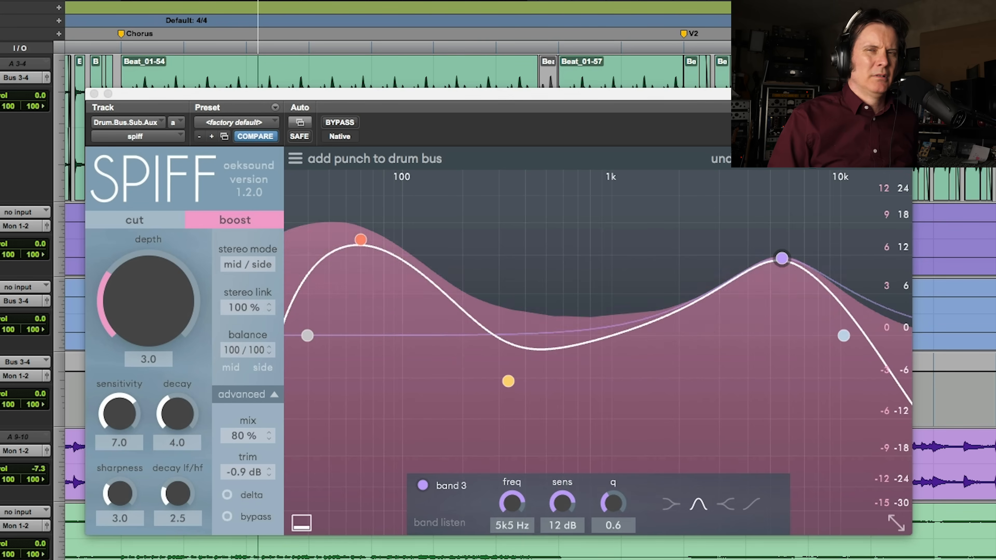
Set SPIFF's depth to 3.6 and reduce band 3's sensitivity to 10 dB while auditioning the chorus
{"action": "left_click", "coordinate": [351, 125]}
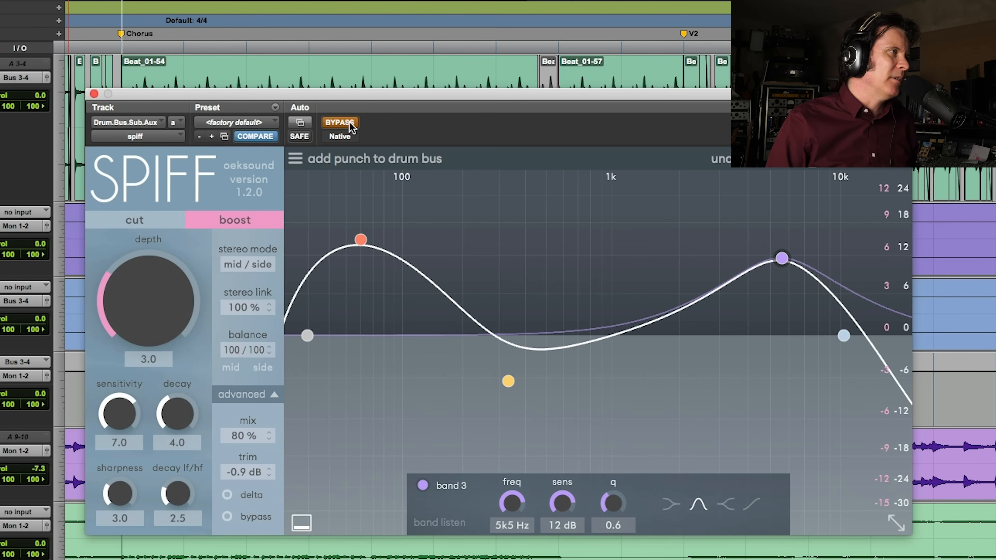
{"action": "left_click", "coordinate": [350, 122]}
{"action": "left_click_drag", "start_coordinate": [119, 281], "coordinate": [117, 277]}
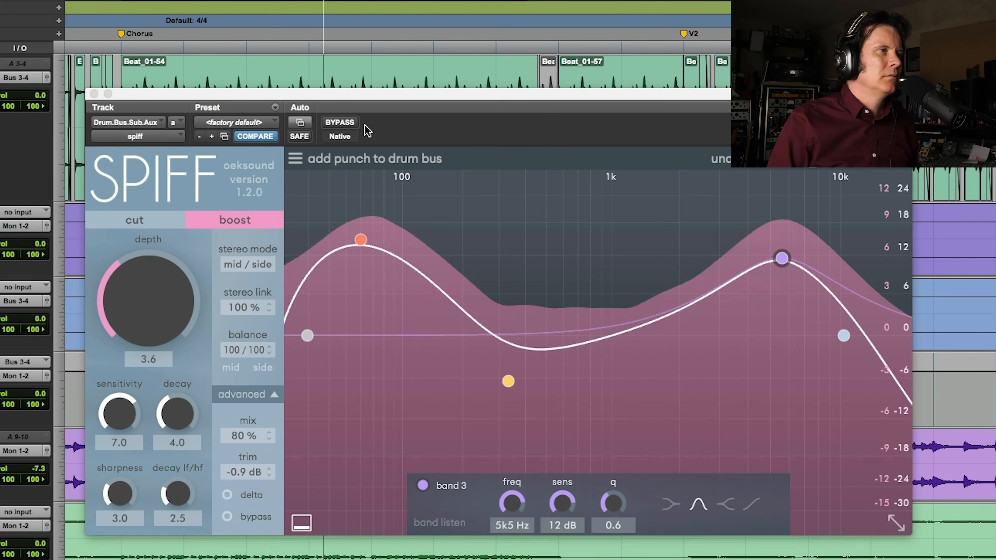
{"action": "left_click_drag", "start_coordinate": [784, 261], "coordinate": [783, 271]}
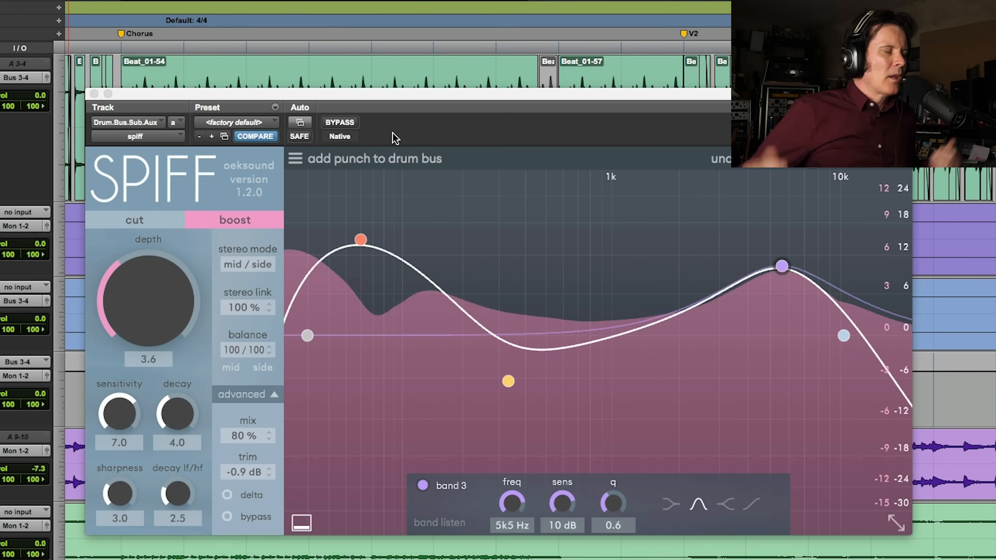
{"action": "key", "text": "space"}
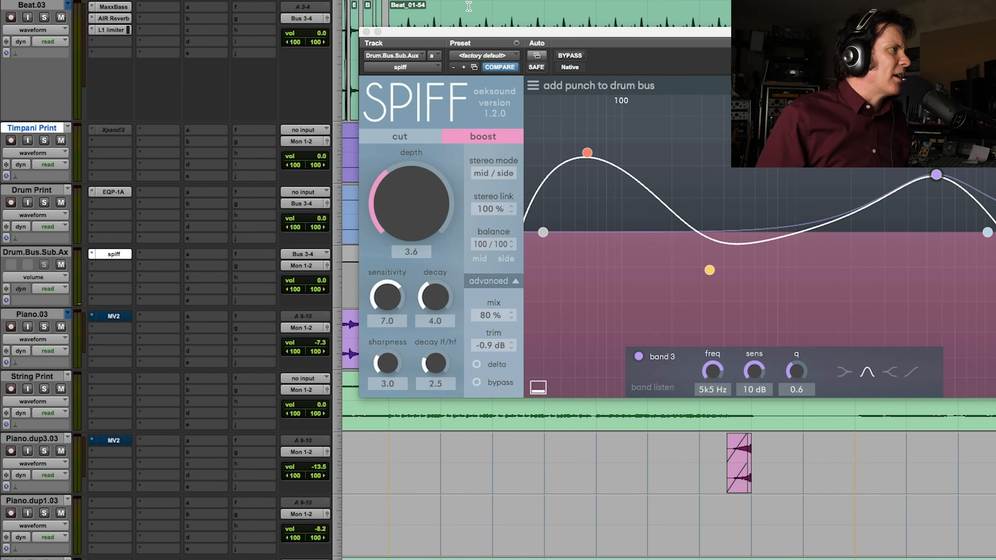
Audition the soloed Piano.03 track and copy the drum bus's SPIFF to its third insert slot
{"action": "left_click", "coordinate": [366, 32]}
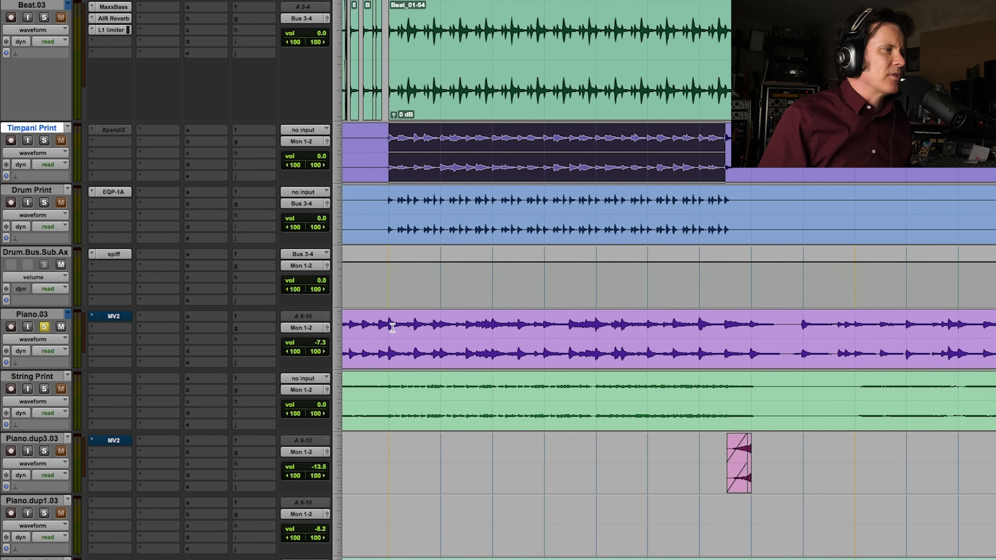
{"action": "key", "text": "space"}
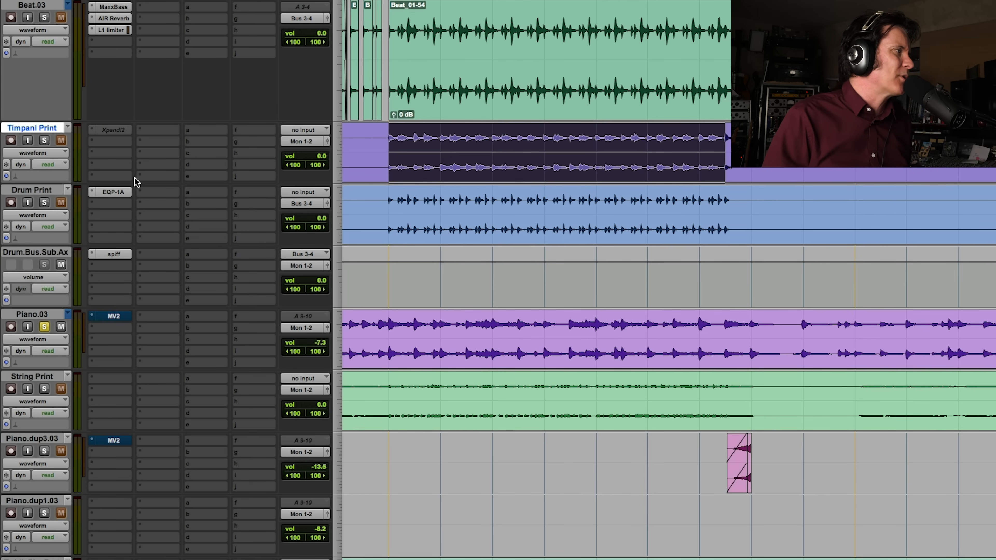
{"action": "left_click", "coordinate": [116, 339]}
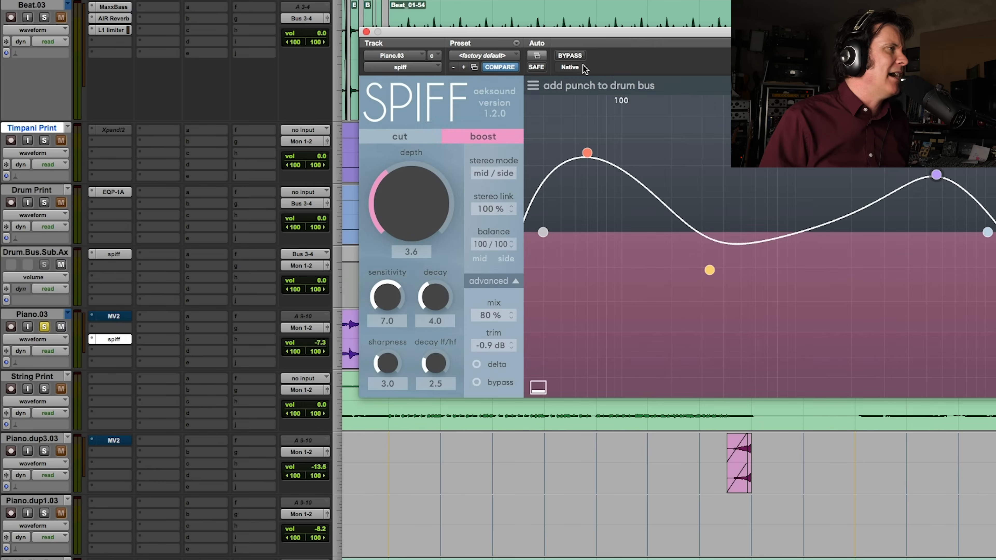
Load the full reset preset in the piano's SPIFF and switch it to boost mode
{"action": "left_click", "coordinate": [582, 84]}
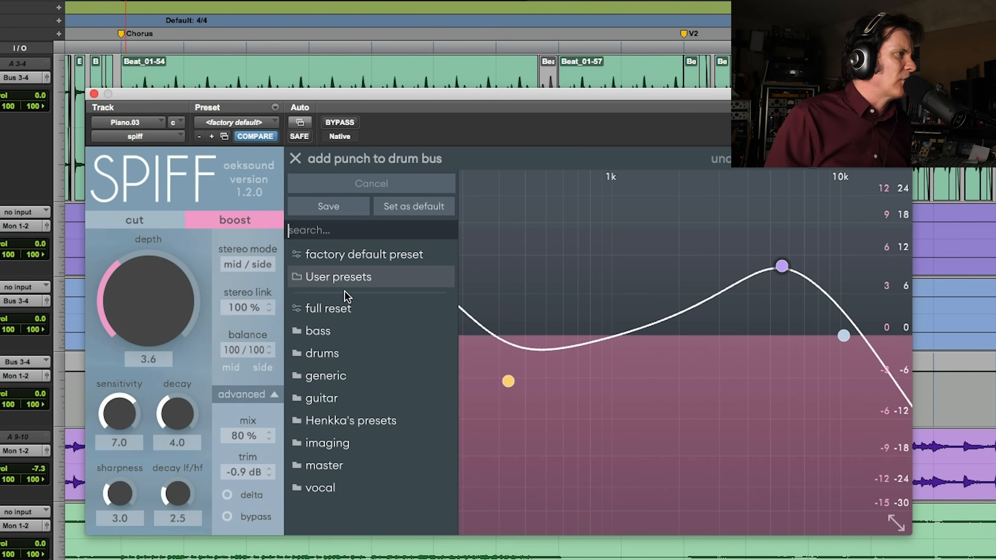
{"action": "left_click", "coordinate": [340, 380]}
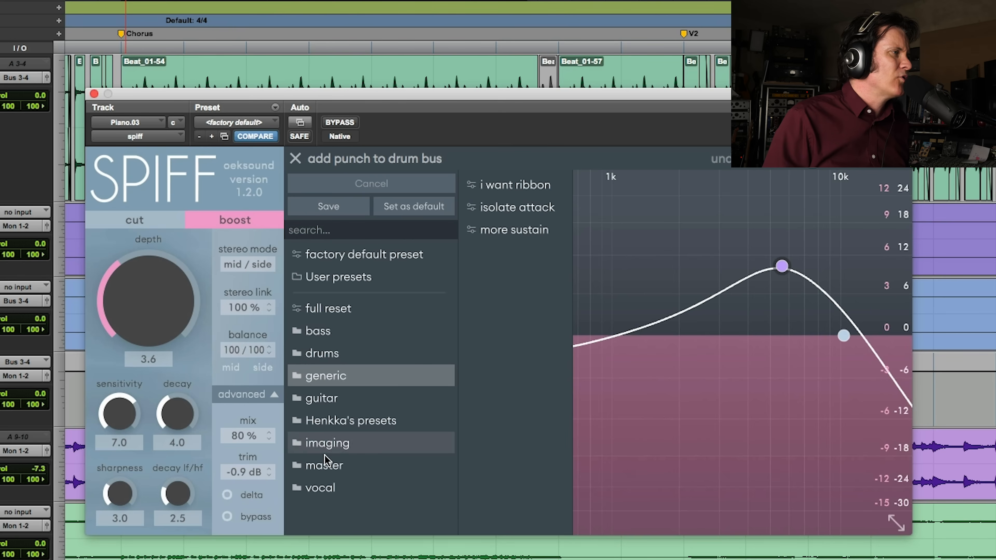
{"action": "left_click", "coordinate": [353, 311]}
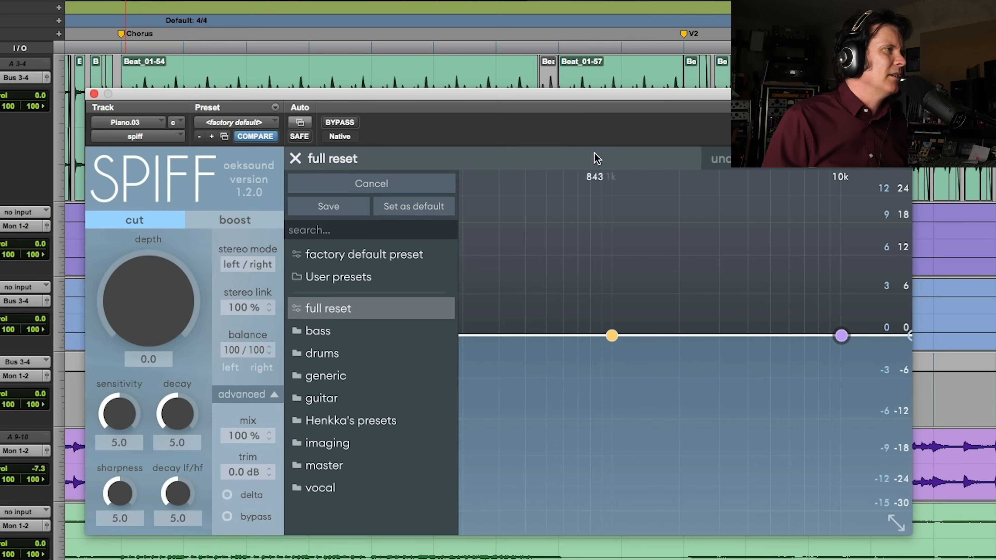
{"action": "left_click", "coordinate": [294, 158]}
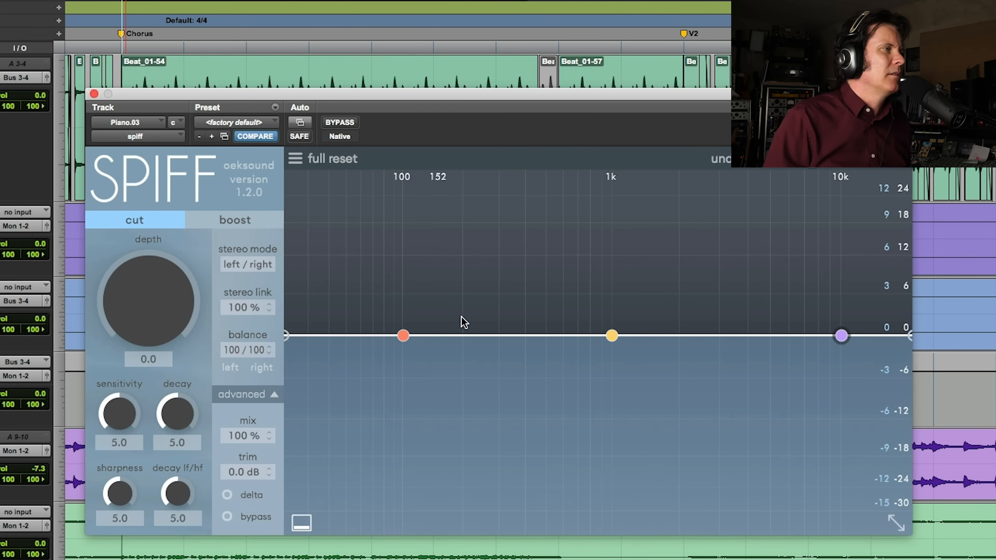
{"action": "mouse_move", "coordinate": [403, 335]}
{"action": "left_mouse_down"}
{"action": "mouse_move", "coordinate": [404, 292]}
{"action": "mouse_move", "coordinate": [404, 333]}
{"action": "left_mouse_up"}
{"action": "left_click", "coordinate": [243, 219]}
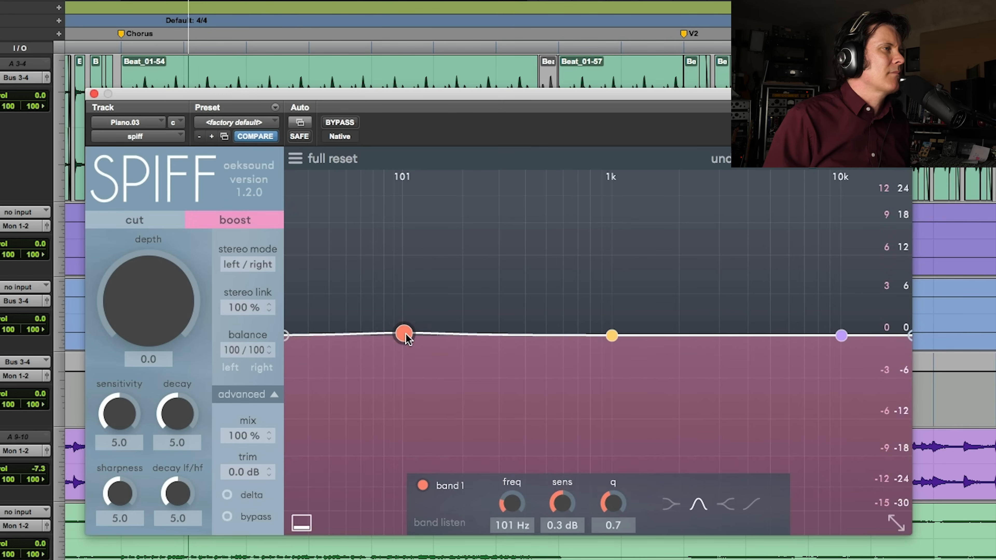
Raise band 2 around 1k5 Hz and band 3 to 15 dB at 8k5 Hz, with SPIFF's depth at 4.6
{"action": "left_click_drag", "start_coordinate": [612, 335], "coordinate": [659, 260]}
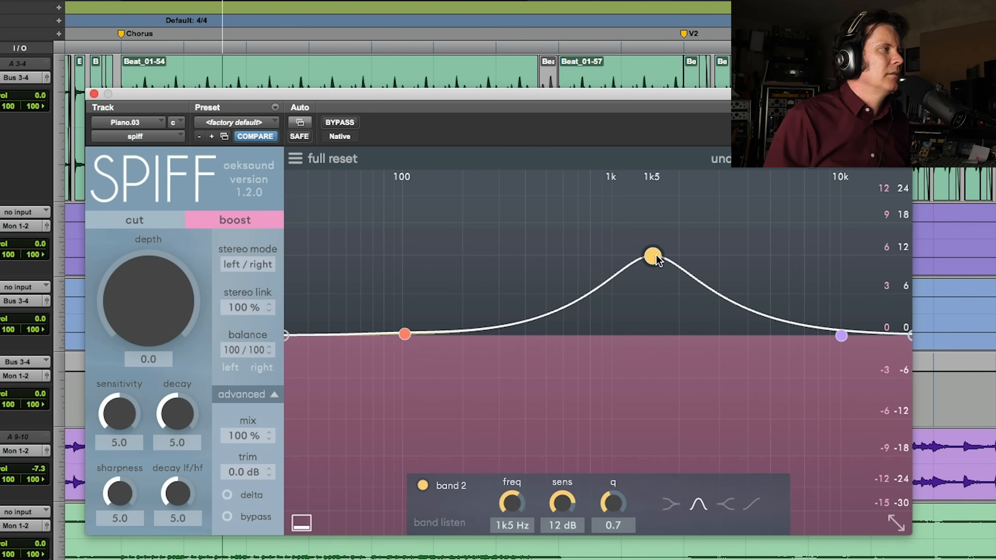
{"action": "left_click_drag", "start_coordinate": [169, 313], "coordinate": [167, 223]}
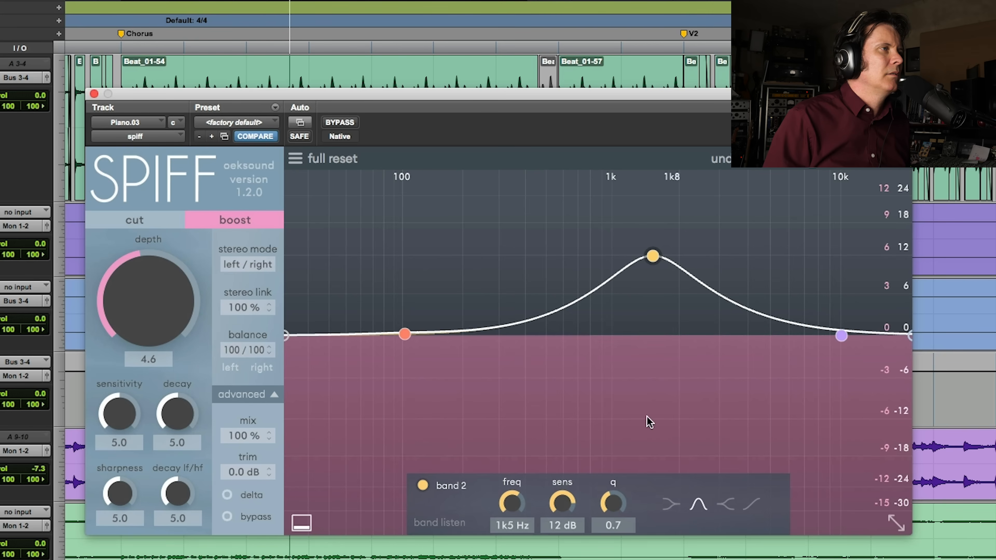
{"action": "left_click_drag", "start_coordinate": [654, 260], "coordinate": [657, 286]}
{"action": "left_click_drag", "start_coordinate": [841, 335], "coordinate": [826, 239]}
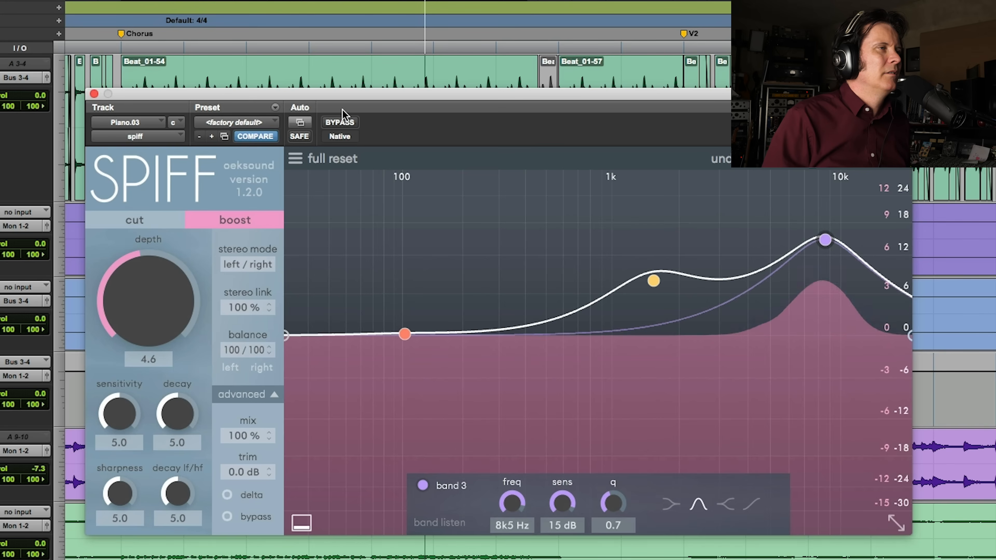
Compare the piano with SPIFF bypassed, and reduce band 3 to 10 dB at 8k7 Hz
{"action": "left_click", "coordinate": [339, 122]}
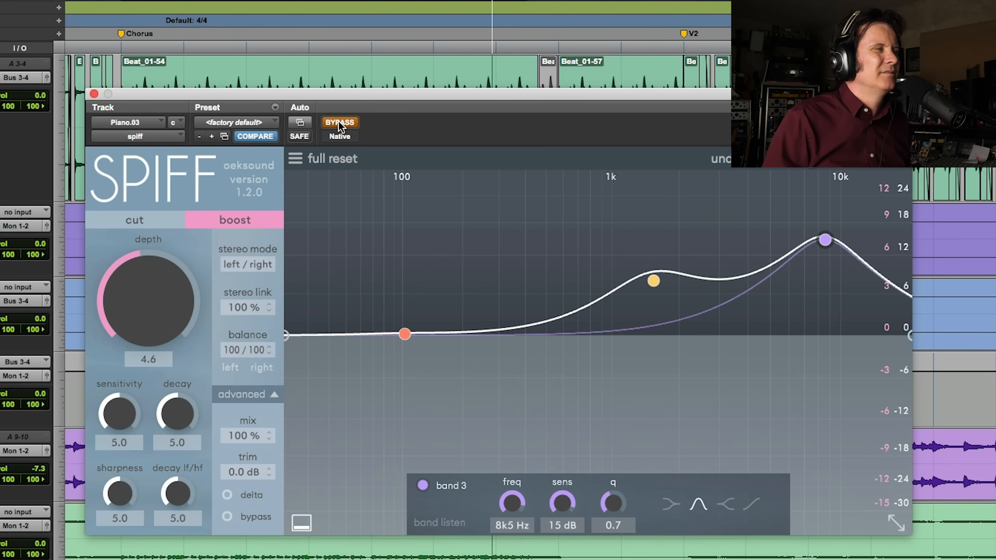
{"action": "left_click", "coordinate": [339, 122]}
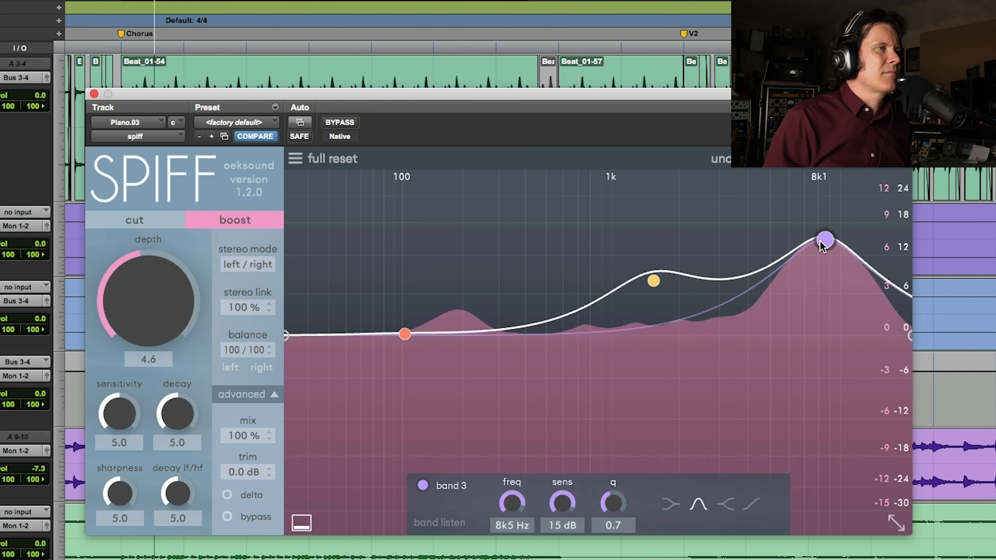
{"action": "left_click_drag", "start_coordinate": [825, 240], "coordinate": [821, 262]}
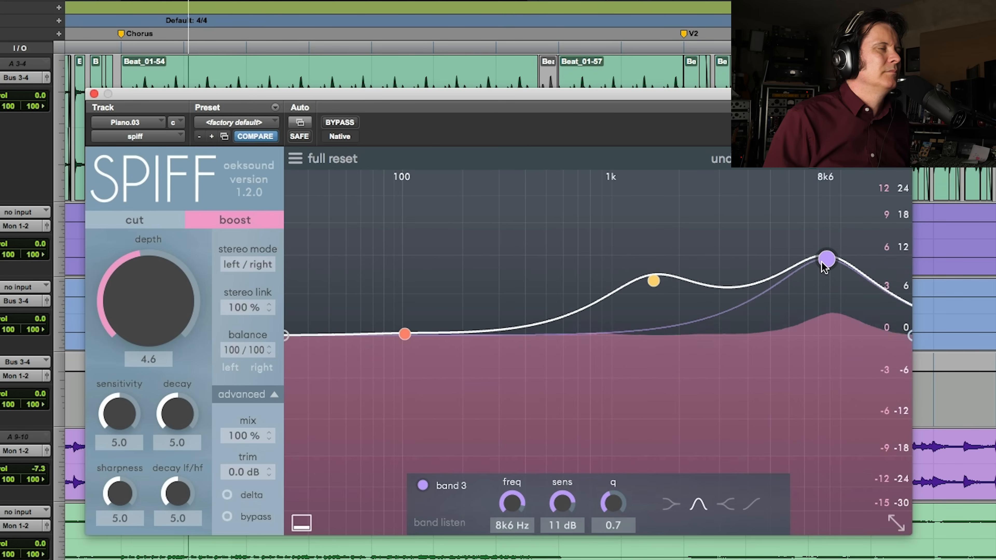
{"action": "left_click_drag", "start_coordinate": [824, 268], "coordinate": [827, 270]}
{"action": "key", "text": "space"}
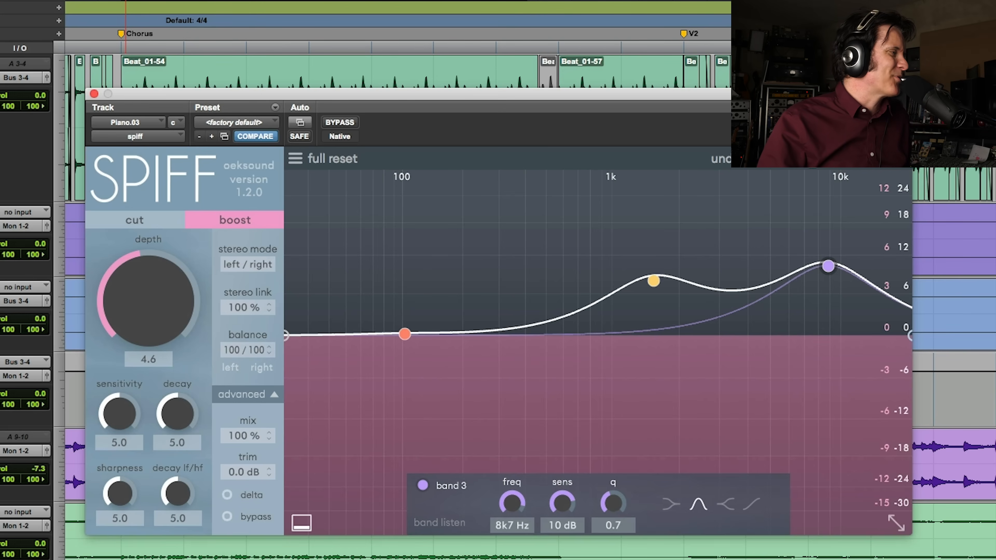
Briefly audition the Twiddly Piano Print track in the chorus without SPIFF on it
{"action": "left_click_drag", "start_coordinate": [1, 559], "coordinate": [1, 509]}
{"action": "key", "text": "space"}
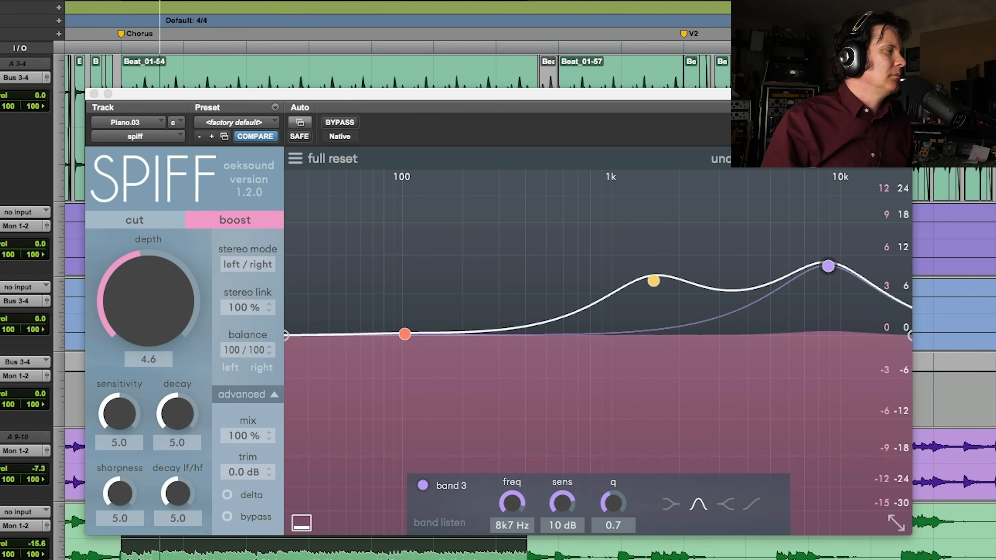
{"action": "key", "text": "space"}
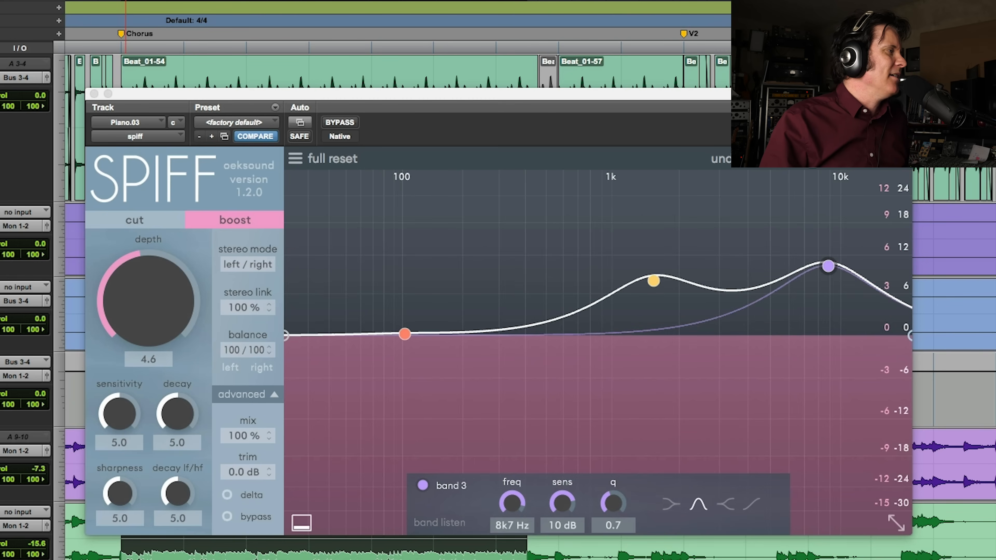
Place Piano.03's SPIFF settings on the Twiddly Piano Print track's second insert and compare them with bypass during playback
{"action": "left_click", "coordinate": [1, 526]}
{"action": "key", "text": "space"}
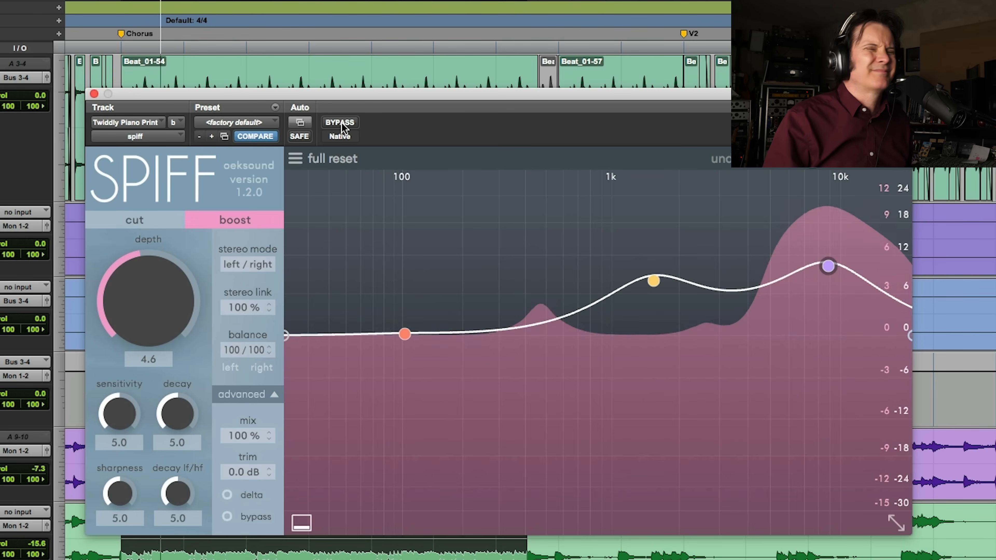
{"action": "left_click", "coordinate": [341, 123]}
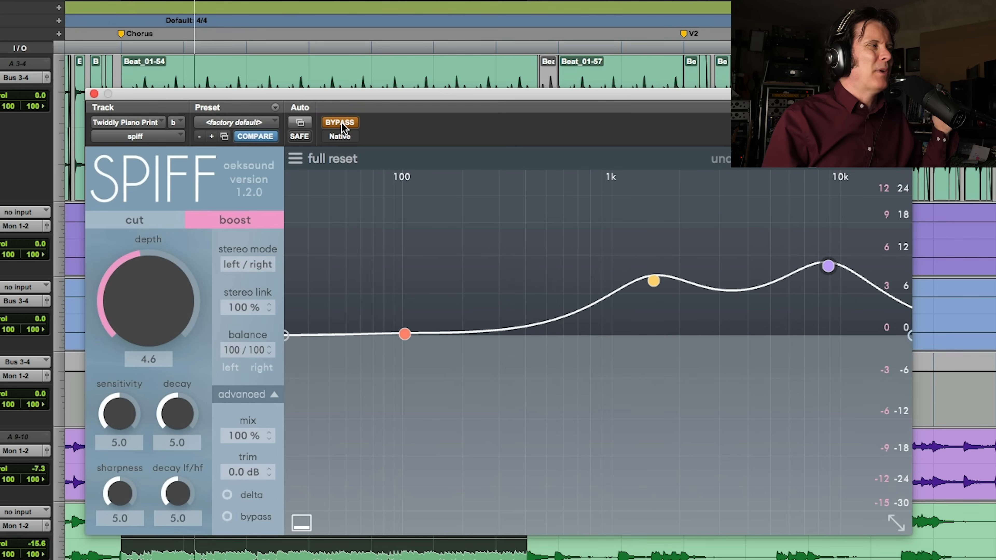
{"action": "left_click", "coordinate": [342, 122]}
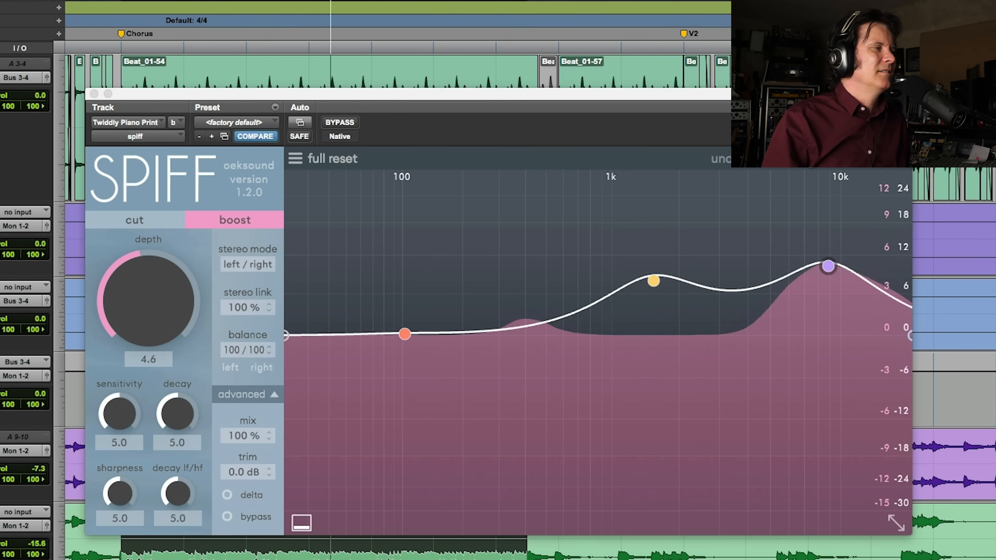
Raise SPIFF's depth to 4.9 on Twiddly Piano Print after a bypass comparison, and set the track's volume to -12.4 dB
{"action": "left_click", "coordinate": [347, 123]}
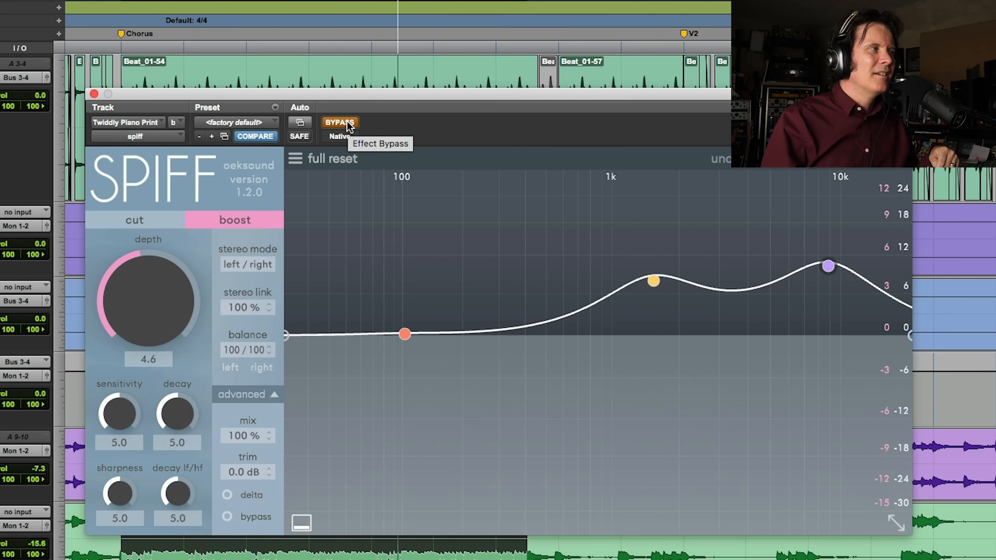
{"action": "left_click", "coordinate": [339, 122]}
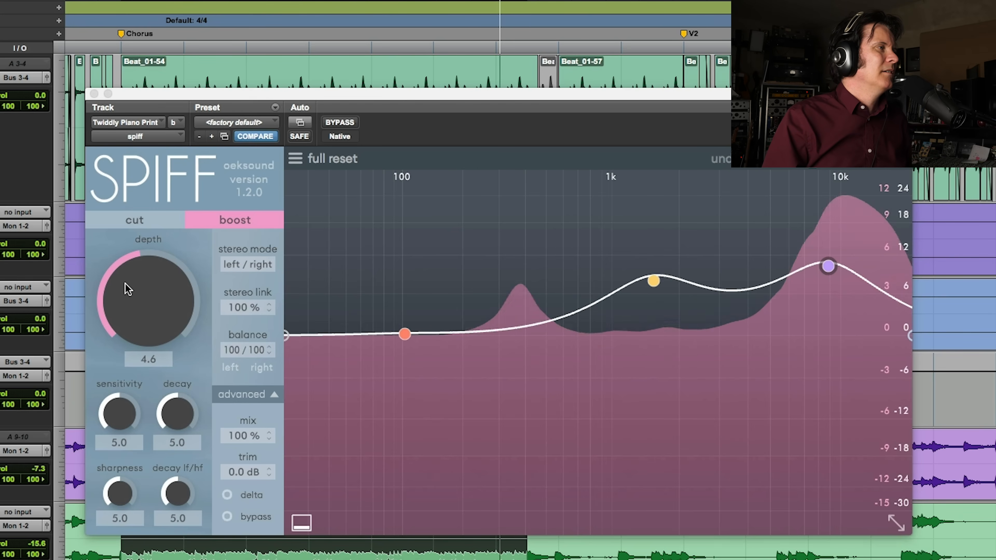
{"action": "left_click_drag", "start_coordinate": [145, 305], "coordinate": [147, 299]}
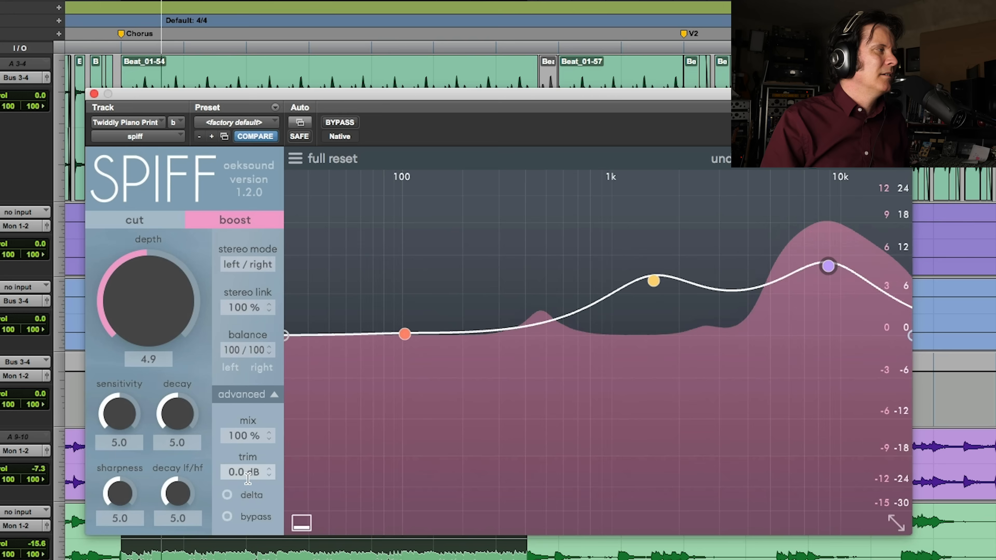
{"action": "left_click", "coordinate": [36, 547]}
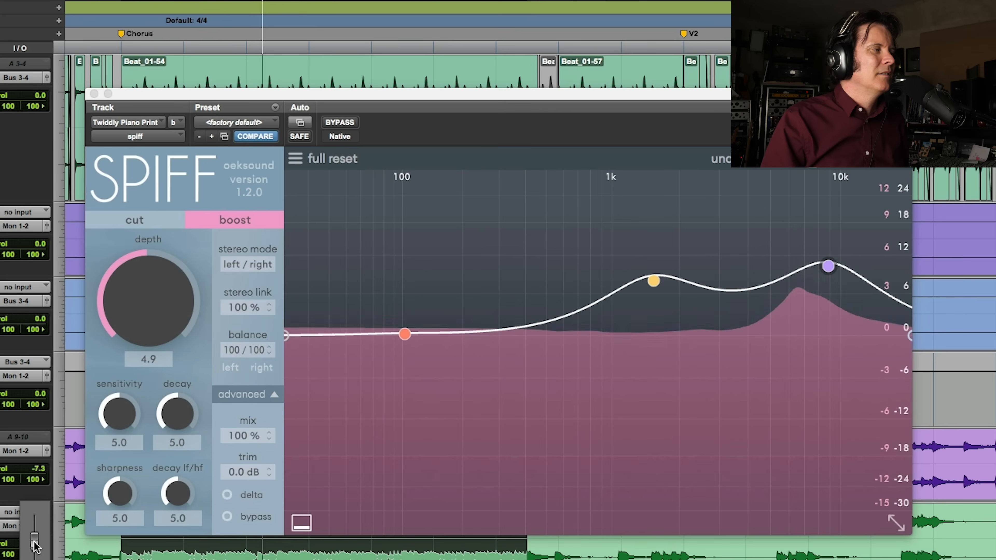
{"action": "left_click", "coordinate": [34, 541]}
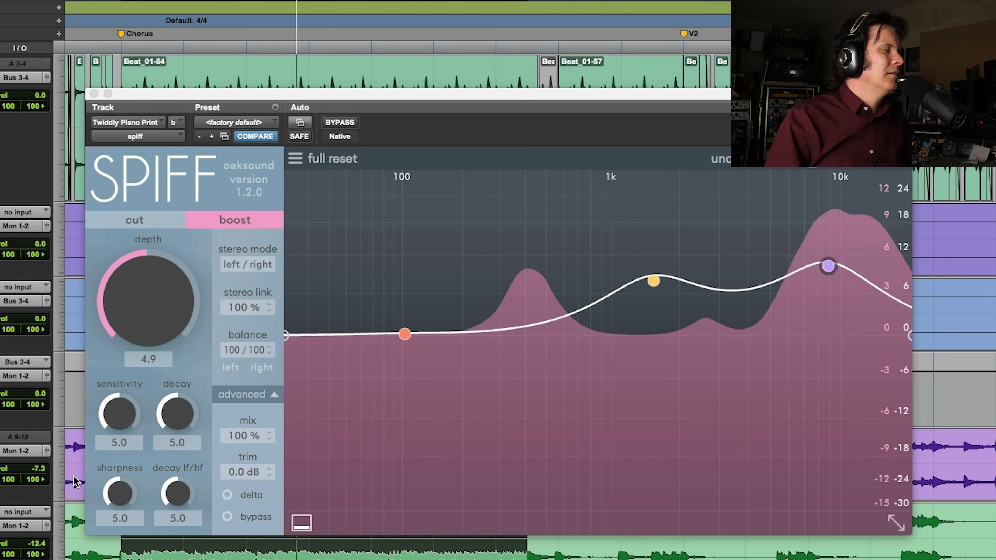
Set the drum bus SPIFF's depth to 3.3 and band 1 to 14 dB at 59 Hz, and compare the result with bypass
{"action": "scroll", "coordinate": [155, 549], "scroll_direction": "down", "scroll_amount": 5}
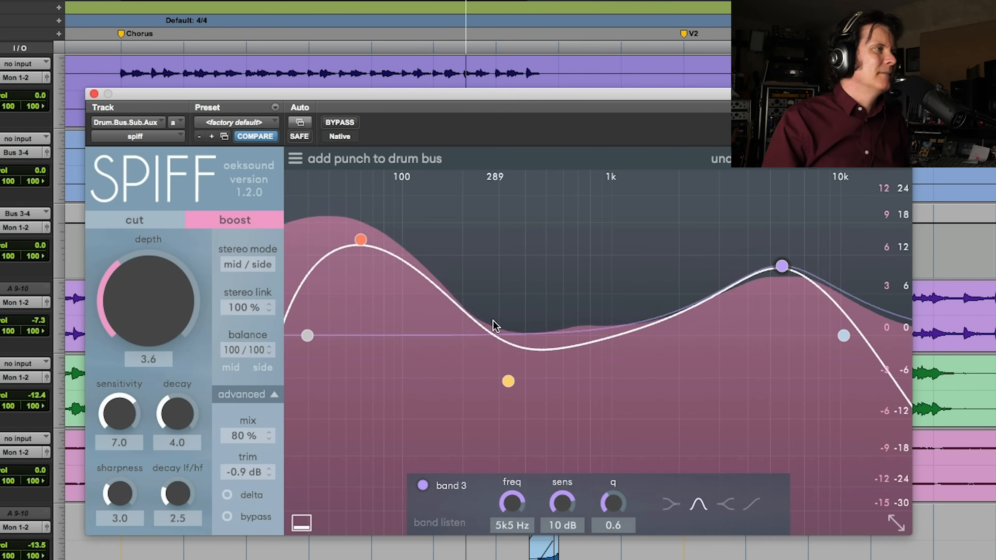
{"action": "left_click_drag", "start_coordinate": [119, 301], "coordinate": [119, 310]}
{"action": "left_click", "coordinate": [360, 240]}
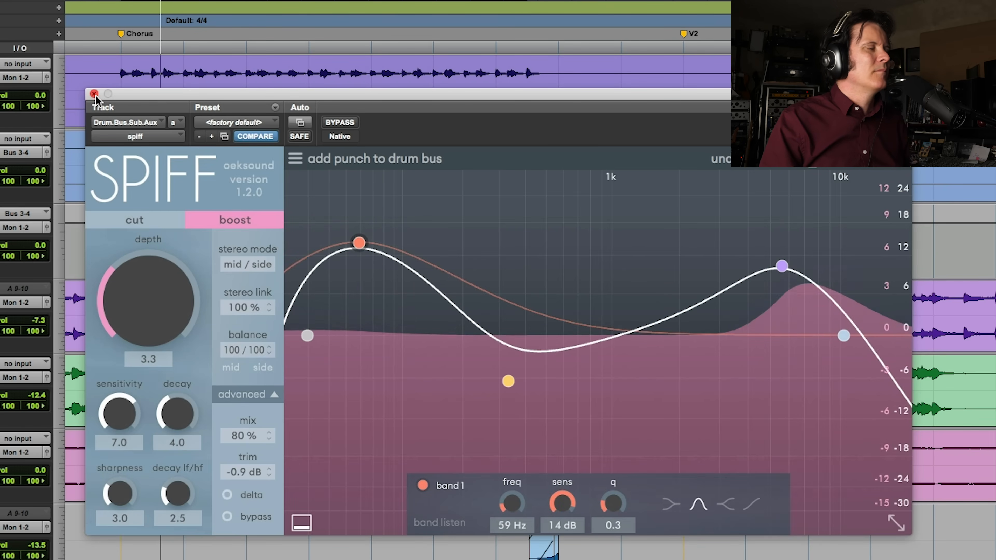
{"action": "left_click", "coordinate": [340, 125]}
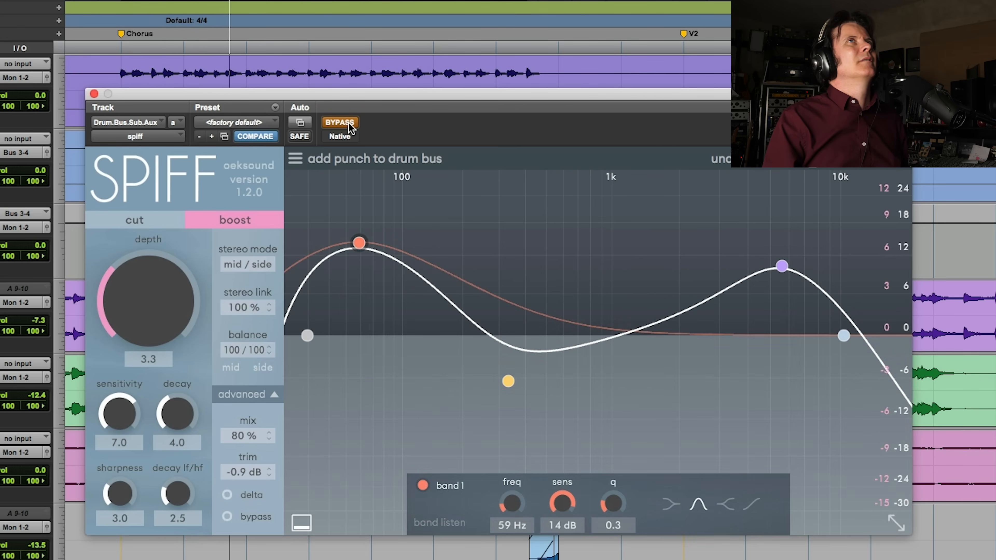
{"action": "left_click", "coordinate": [348, 122]}
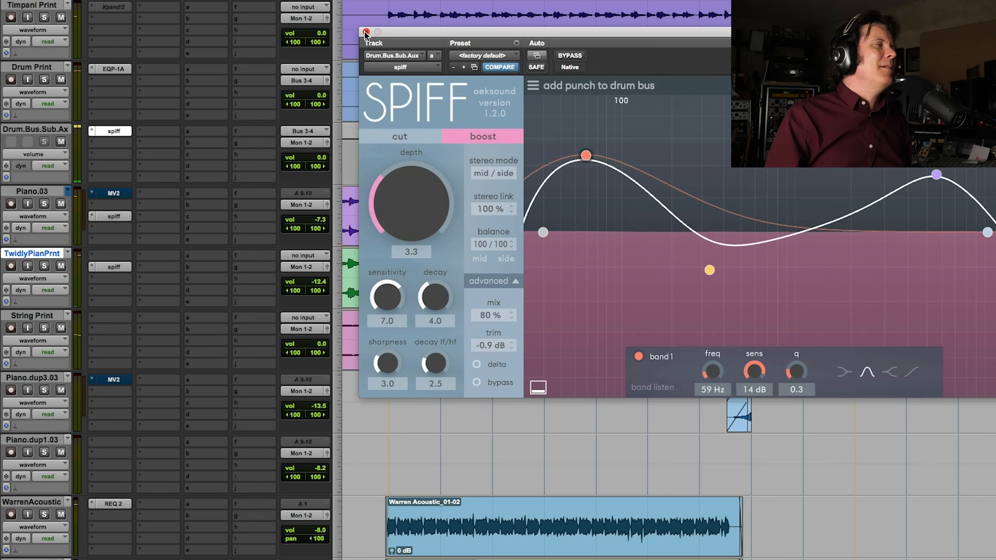
{"action": "left_click", "coordinate": [94, 93]}
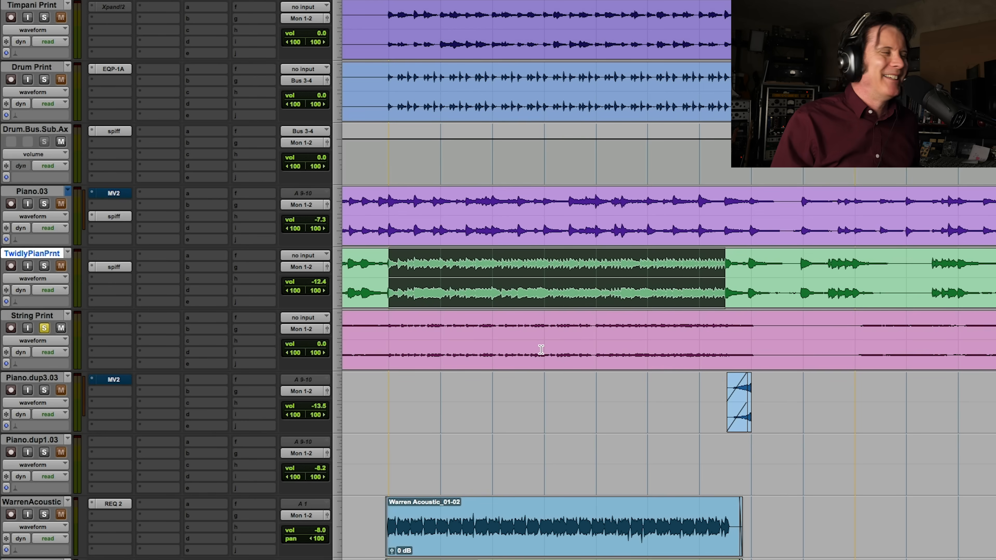
Copy Twiddly Piano Print's SPIFF to String Print's first insert, and raise band 3 to 15 dB at 8k7 Hz while comparing with bypass
{"action": "key", "text": "space"}
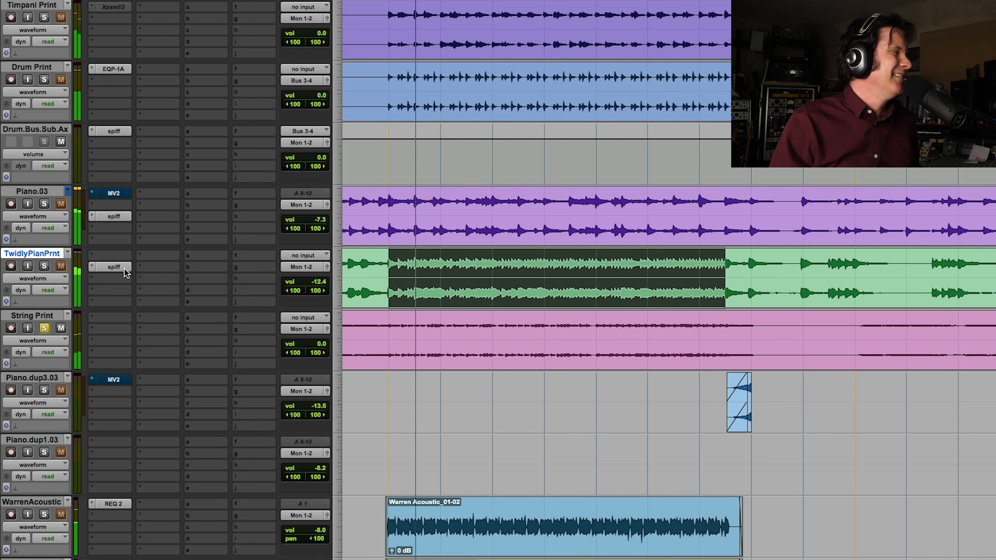
{"action": "left_click_drag", "start_coordinate": [121, 271], "coordinate": [121, 319]}
{"action": "left_click", "coordinate": [117, 318]}
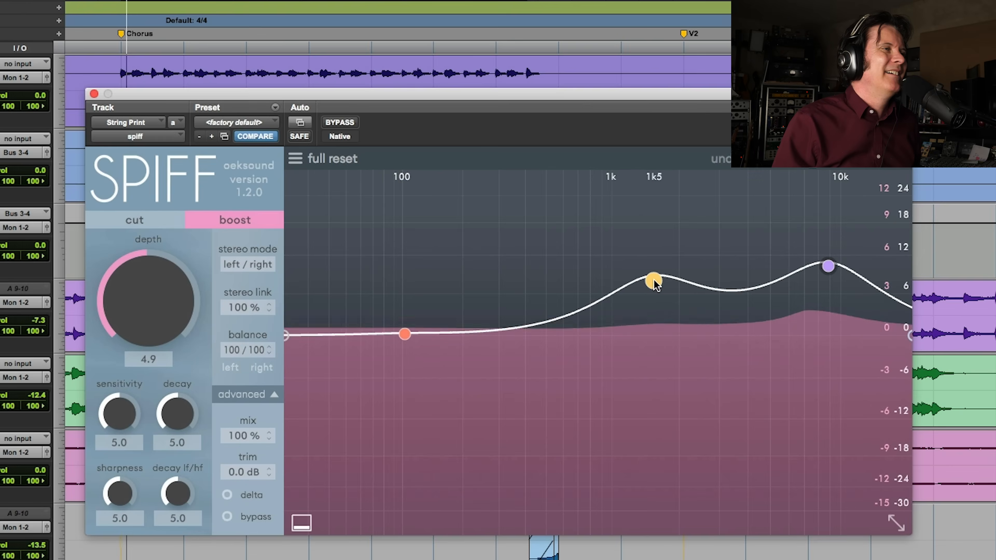
{"action": "left_click", "coordinate": [654, 281]}
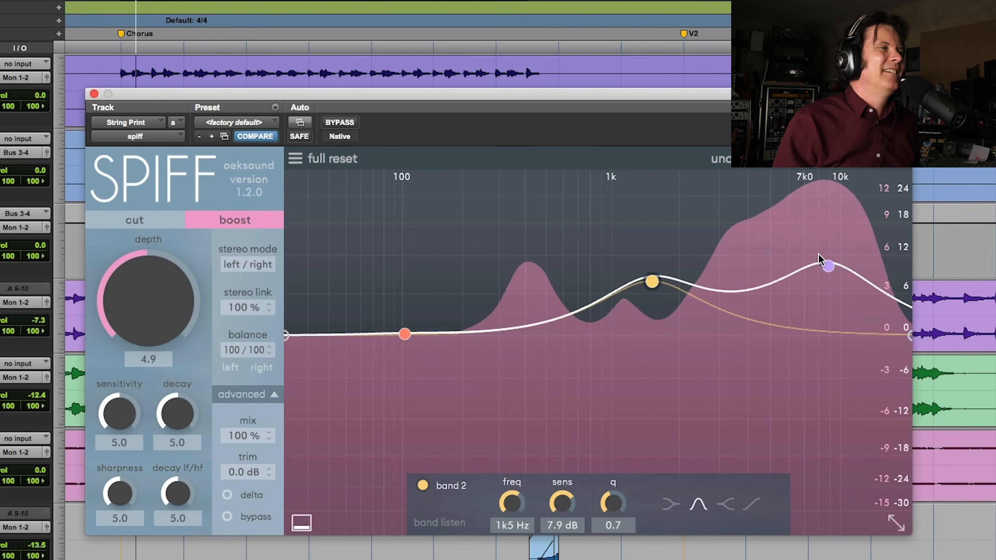
{"action": "left_click_drag", "start_coordinate": [828, 266], "coordinate": [829, 248]}
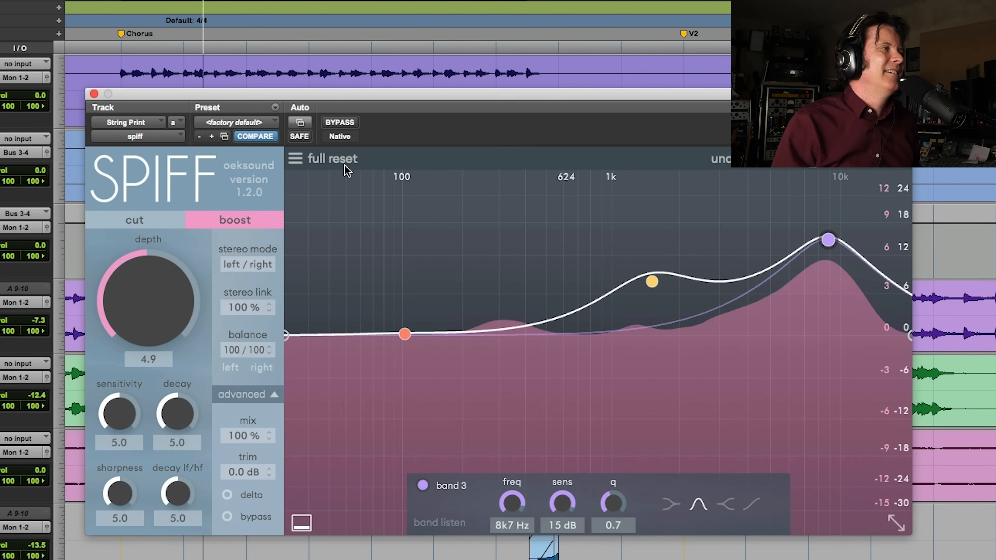
{"action": "left_click", "coordinate": [340, 123]}
{"action": "left_click", "coordinate": [340, 123]}
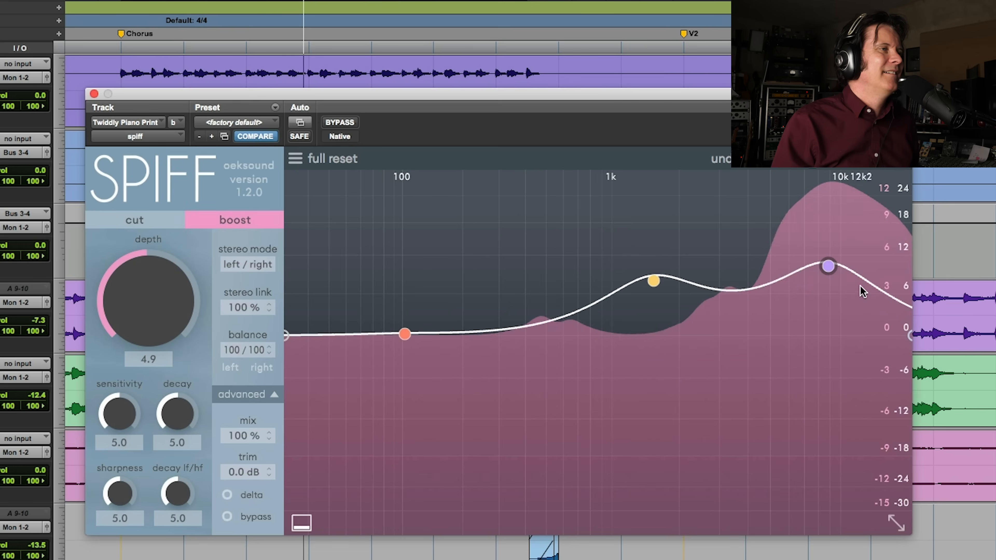
Raise bands 2 and 3 in Twiddly Piano Print's SPIFF, with band 2 at 10 dB, and set depth to 6.2 and trim to 1.6 dB
{"action": "left_click_drag", "start_coordinate": [830, 267], "coordinate": [827, 247]}
{"action": "left_click_drag", "start_coordinate": [658, 277], "coordinate": [658, 262]}
{"action": "left_click_drag", "start_coordinate": [114, 303], "coordinate": [131, 279]}
{"action": "left_click_drag", "start_coordinate": [249, 469], "coordinate": [249, 461]}
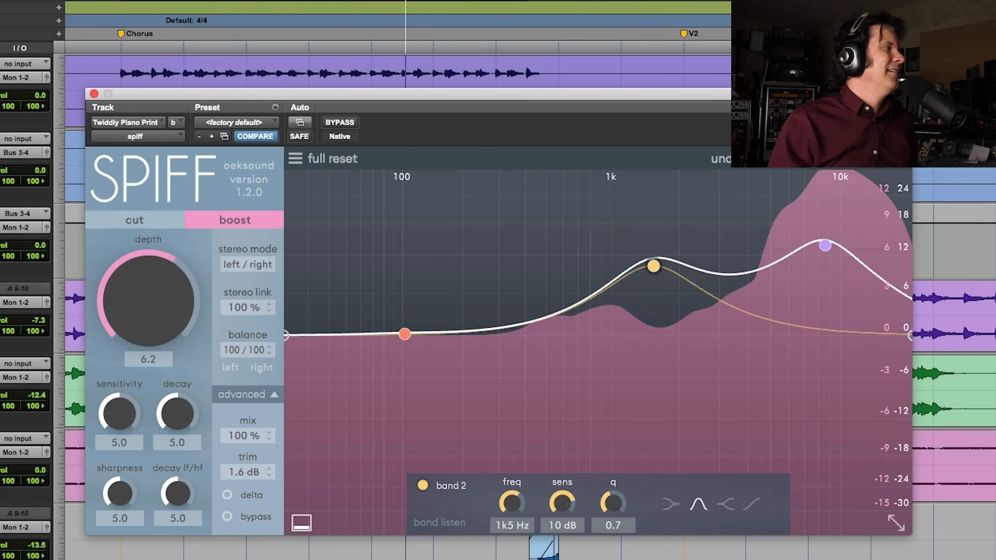
{"action": "scroll", "coordinate": [393, 275], "scroll_direction": "up", "scroll_amount": 4}
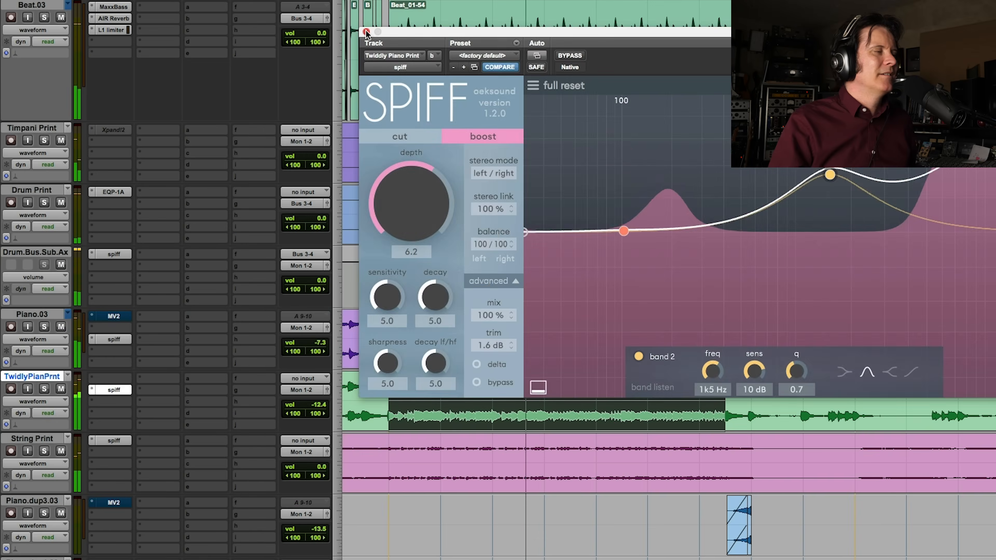
{"action": "left_click", "coordinate": [366, 33]}
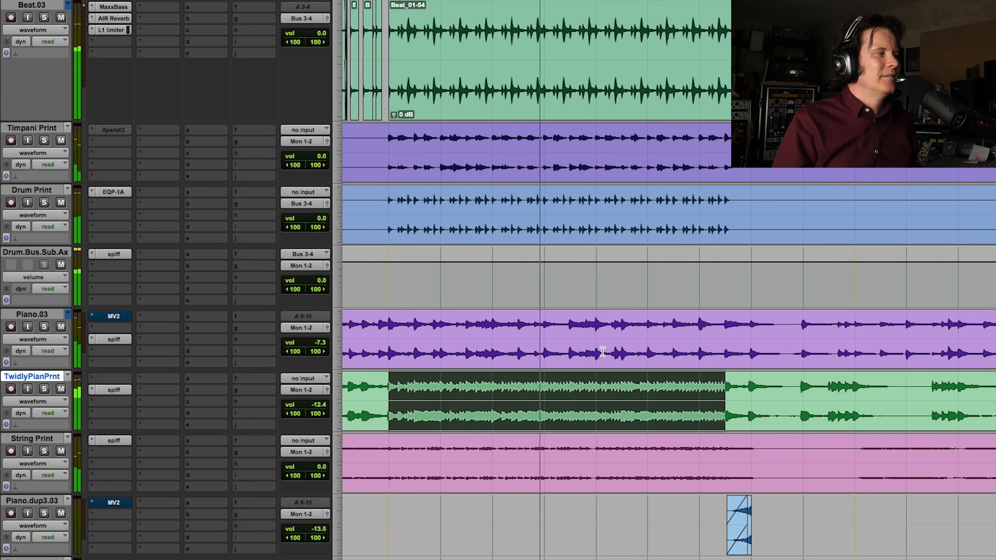
Solo String Print and compare it with its SPIFF insert bypassed during playback
{"action": "scroll", "coordinate": [601, 350], "scroll_direction": "down", "scroll_amount": 5}
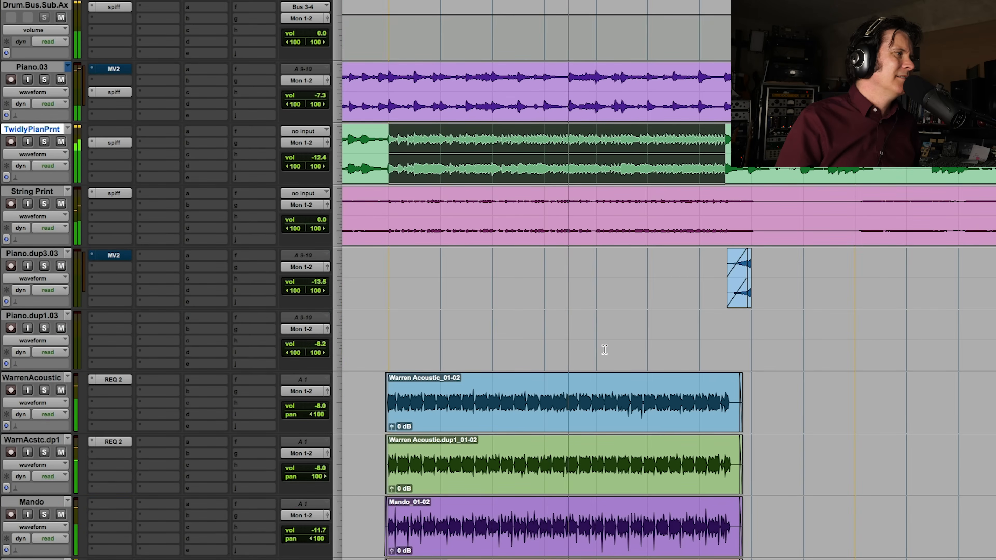
{"action": "left_click", "coordinate": [44, 204]}
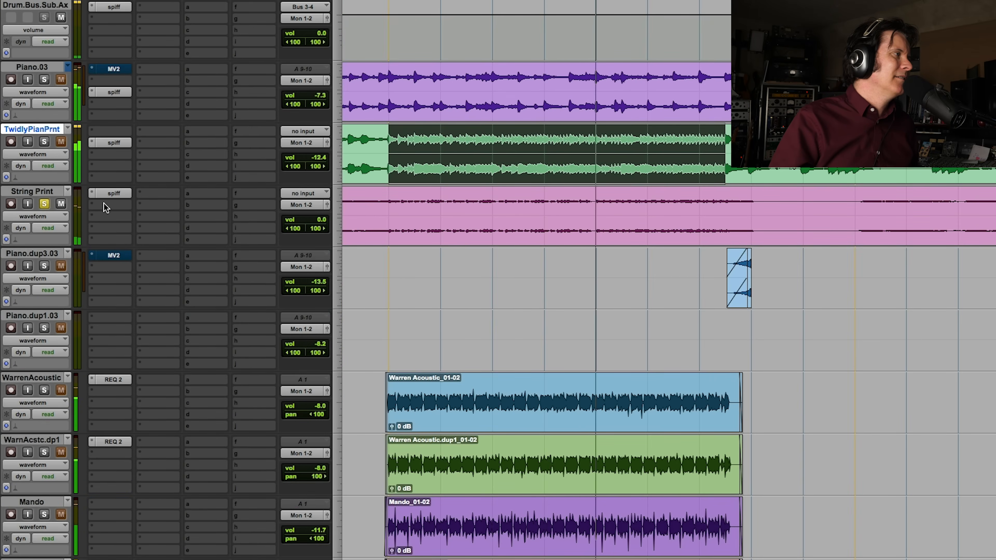
{"action": "left_click", "coordinate": [117, 194], "text": "super"}
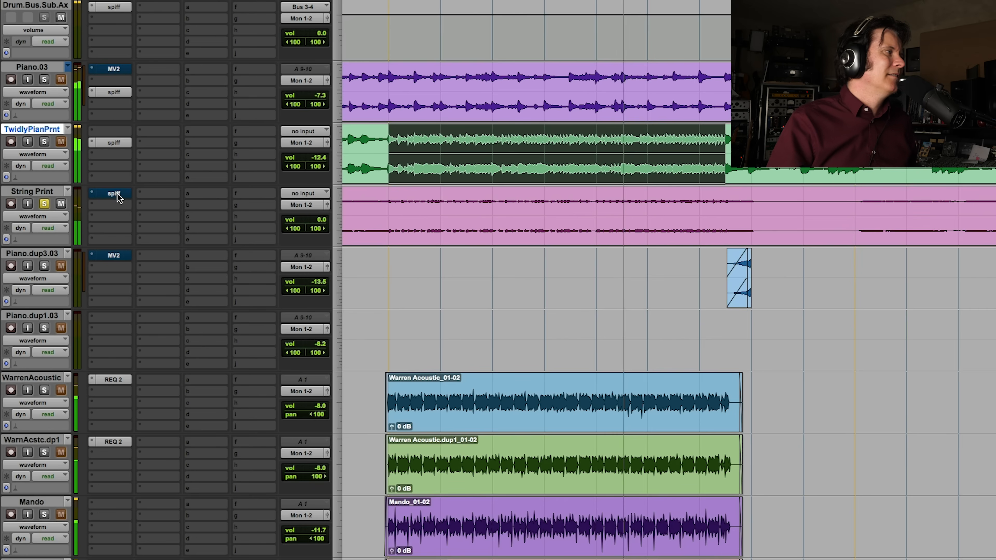
{"action": "left_click", "coordinate": [118, 194], "text": "super"}
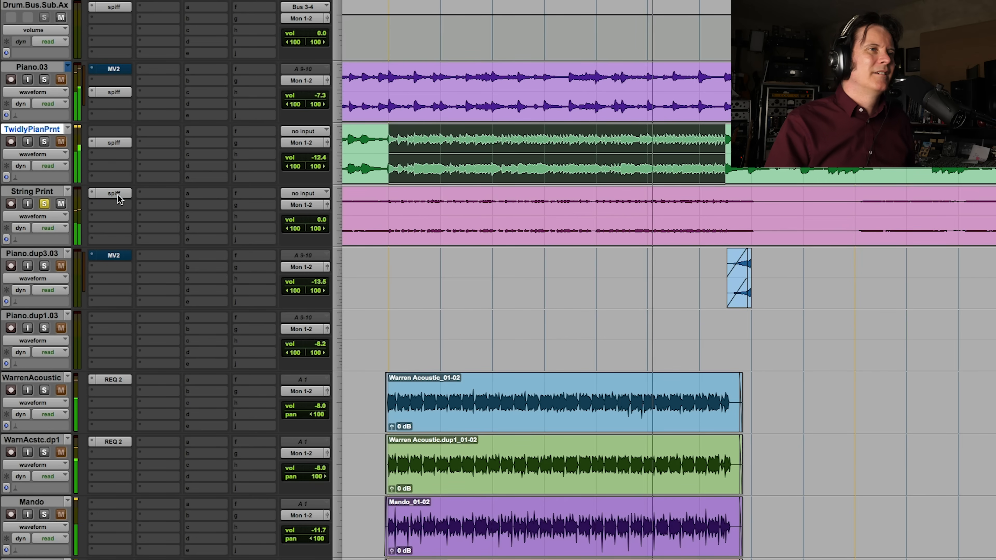
Raise band 3 of String Print's SPIFF to 17 dB at 8k6 Hz
{"action": "left_click", "coordinate": [111, 193]}
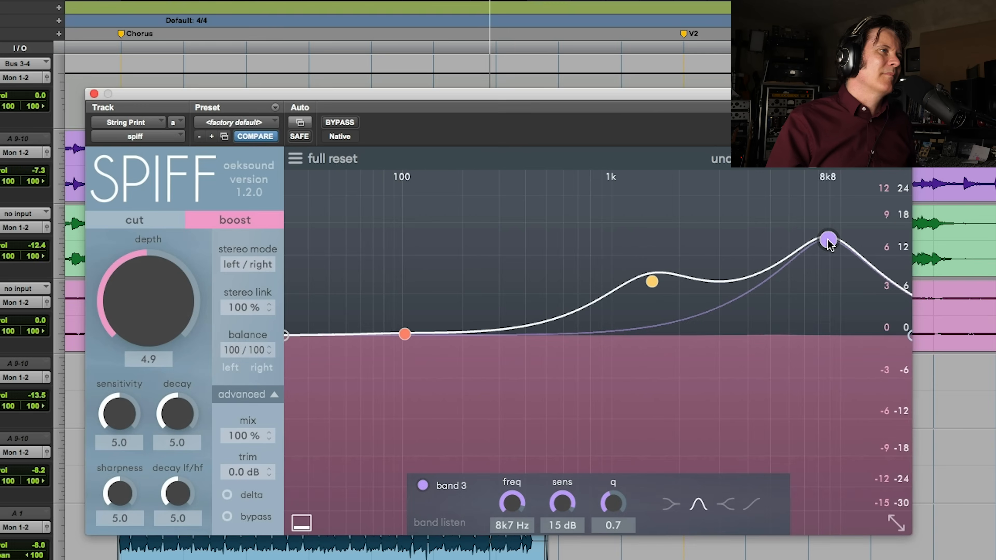
{"action": "left_click_drag", "start_coordinate": [828, 240], "coordinate": [827, 222]}
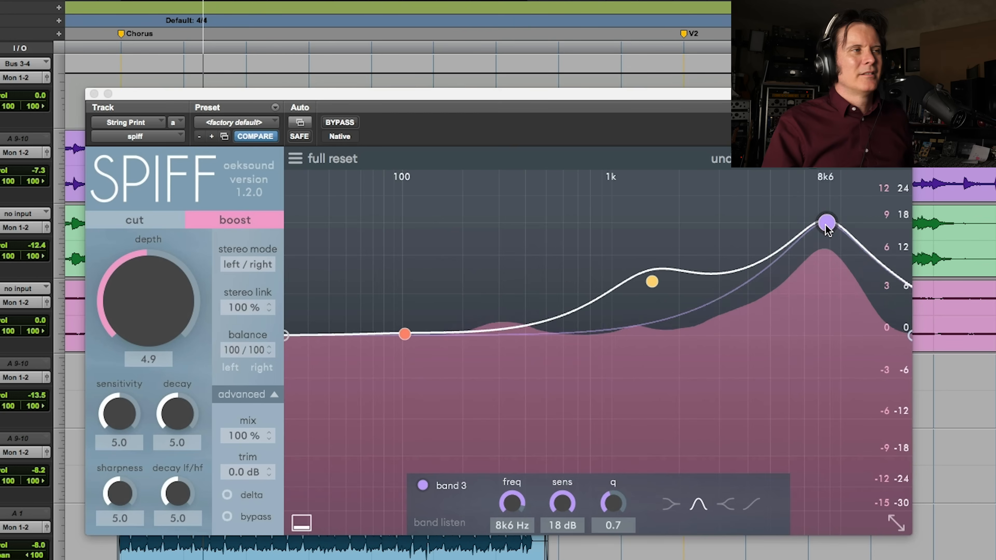
{"action": "left_click_drag", "start_coordinate": [828, 223], "coordinate": [827, 227]}
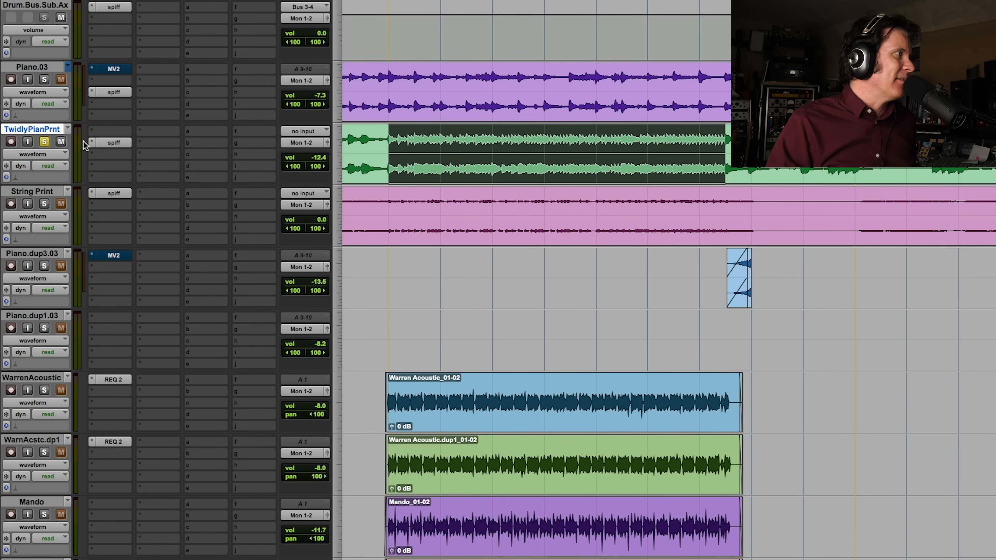
Check the SPIFF settings on Twiddly Piano Print, and use delta monitoring on String Print to hear only what SPIFF changes
{"action": "left_click", "coordinate": [107, 142]}
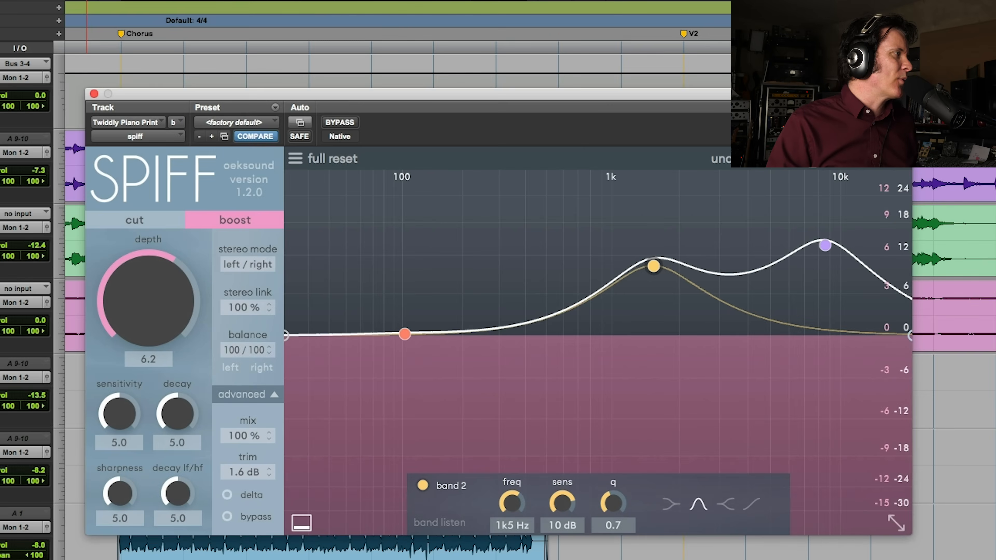
{"action": "left_click", "coordinate": [1, 290]}
{"action": "key", "text": "space"}
{"action": "left_click", "coordinate": [227, 496]}
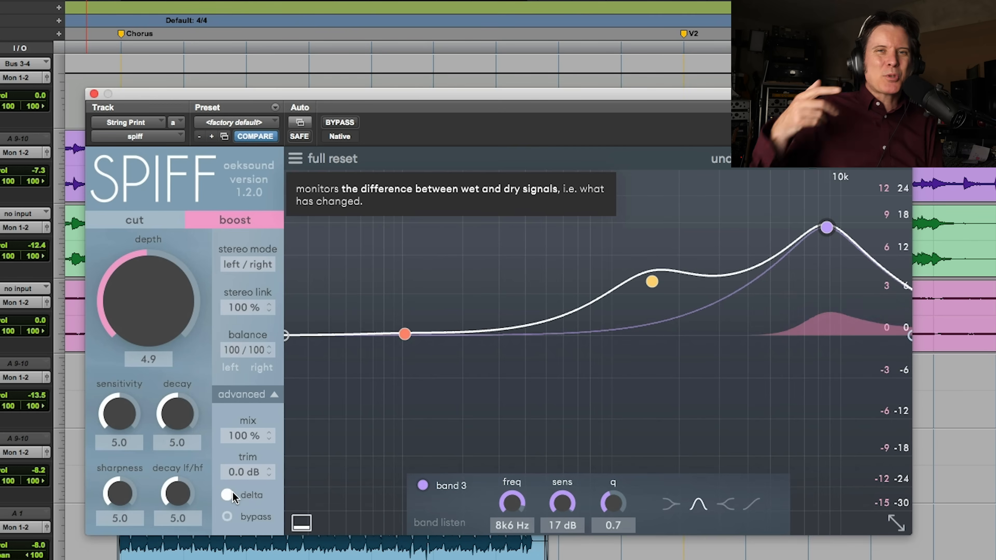
{"action": "key", "text": "space"}
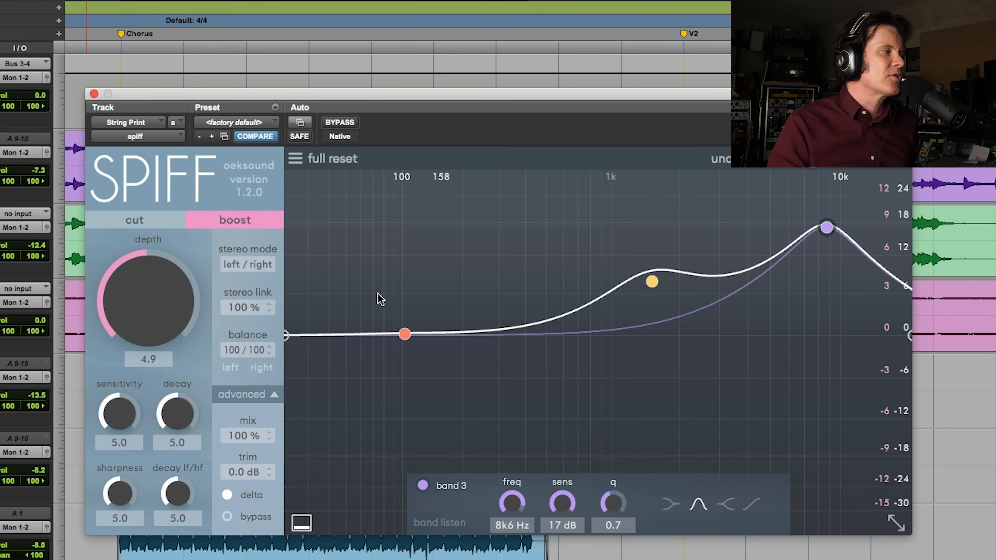
{"action": "left_click", "coordinate": [227, 496]}
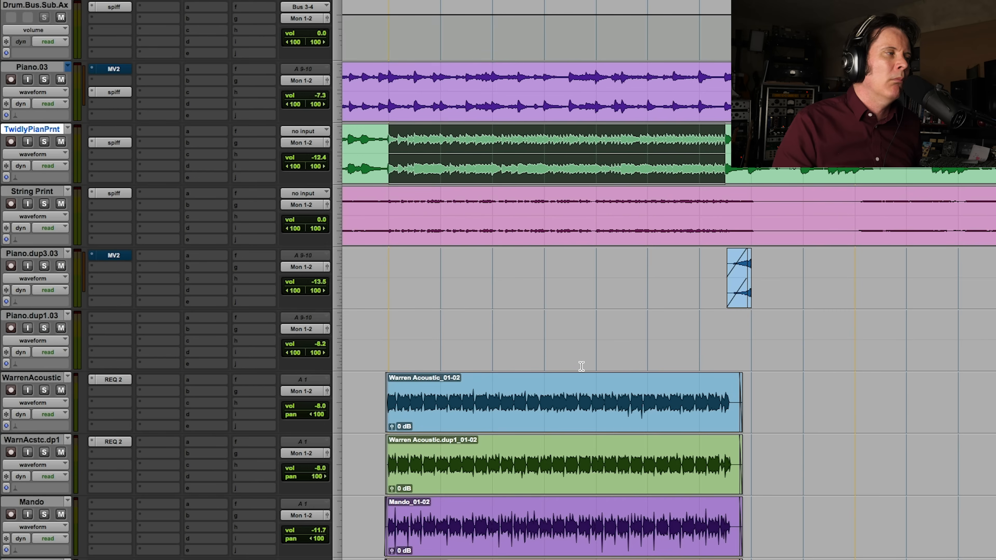
Select the chorus section of Bass Print and audition it soloed
{"action": "scroll", "coordinate": [582, 366], "scroll_direction": "down", "scroll_amount": 15}
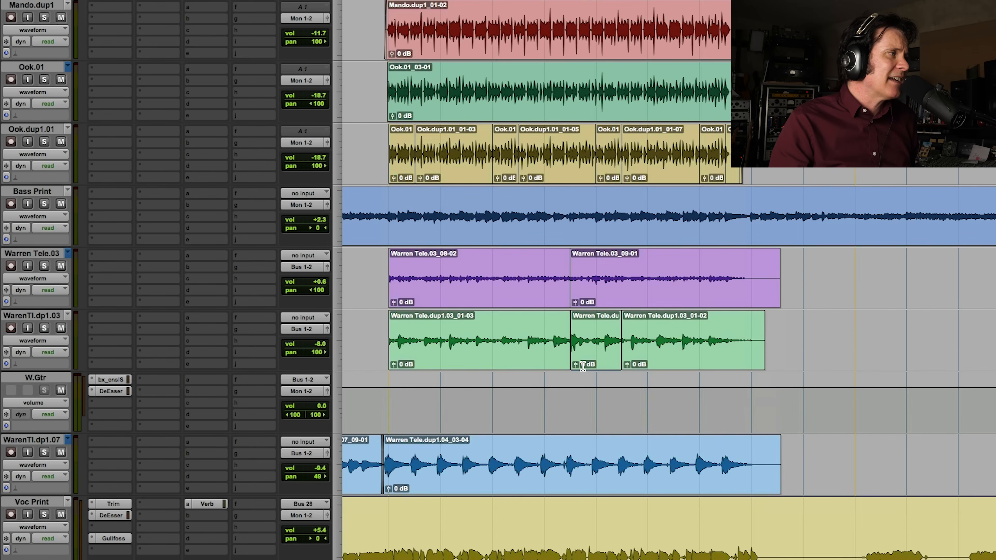
{"action": "left_click_drag", "start_coordinate": [387, 220], "coordinate": [742, 240]}
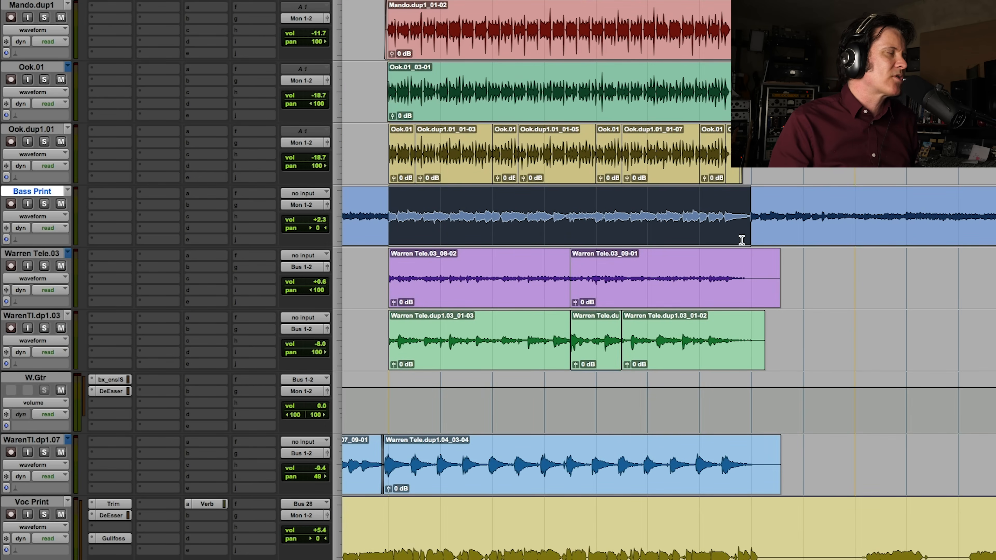
{"action": "left_click", "coordinate": [705, 231], "text": "shift"}
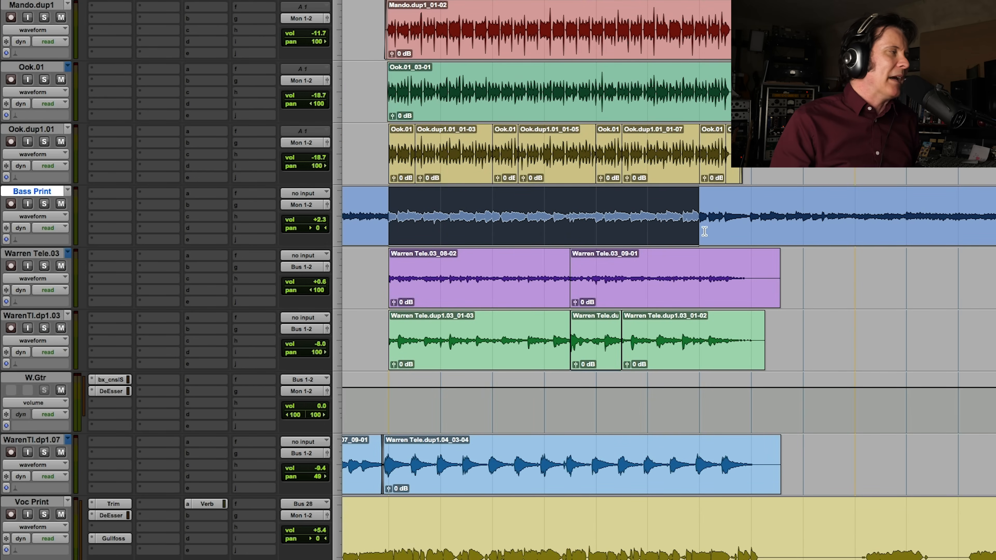
{"action": "left_click", "coordinate": [44, 205]}
{"action": "key", "text": "space"}
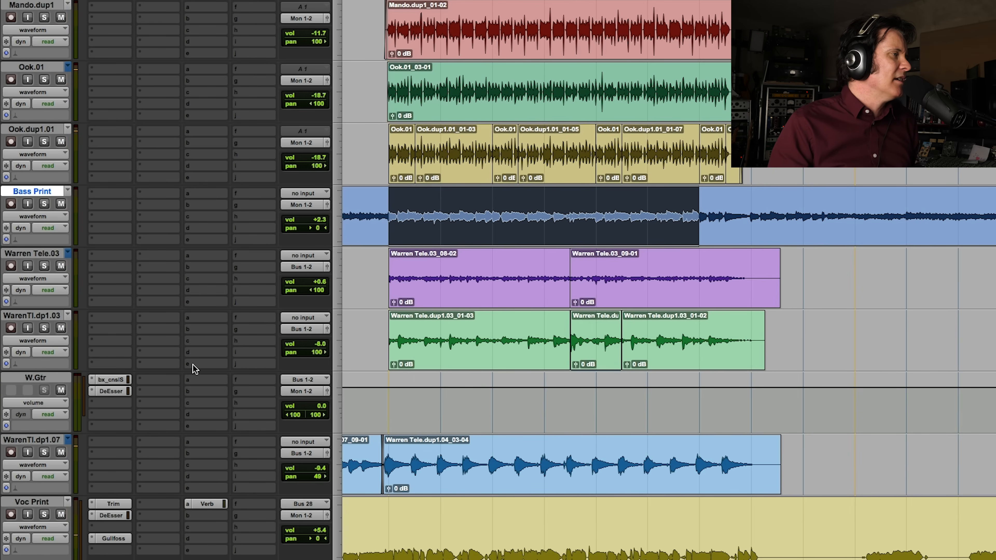
Select and solo the chorus section of Voc Print, and check the settings of its Trim and DeEsser inserts
{"action": "scroll", "coordinate": [194, 363], "scroll_direction": "down", "scroll_amount": 5}
{"action": "left_click_drag", "start_coordinate": [390, 297], "coordinate": [741, 310]}
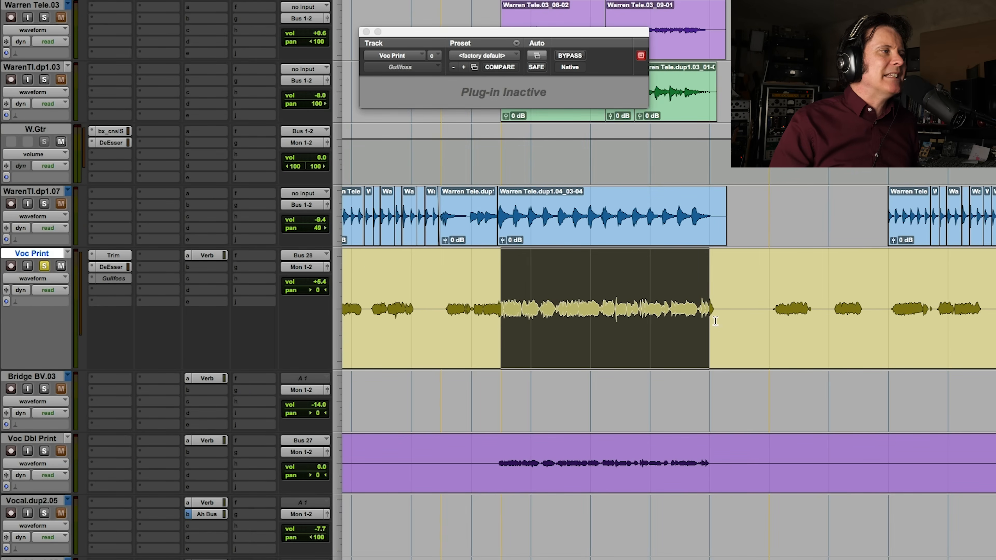
{"action": "left_click", "coordinate": [119, 257]}
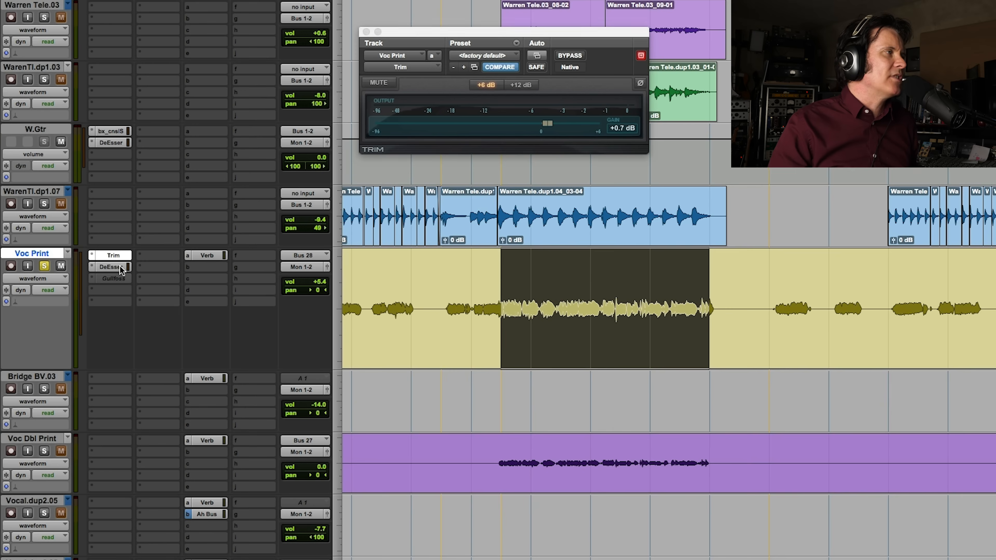
{"action": "left_click", "coordinate": [120, 267]}
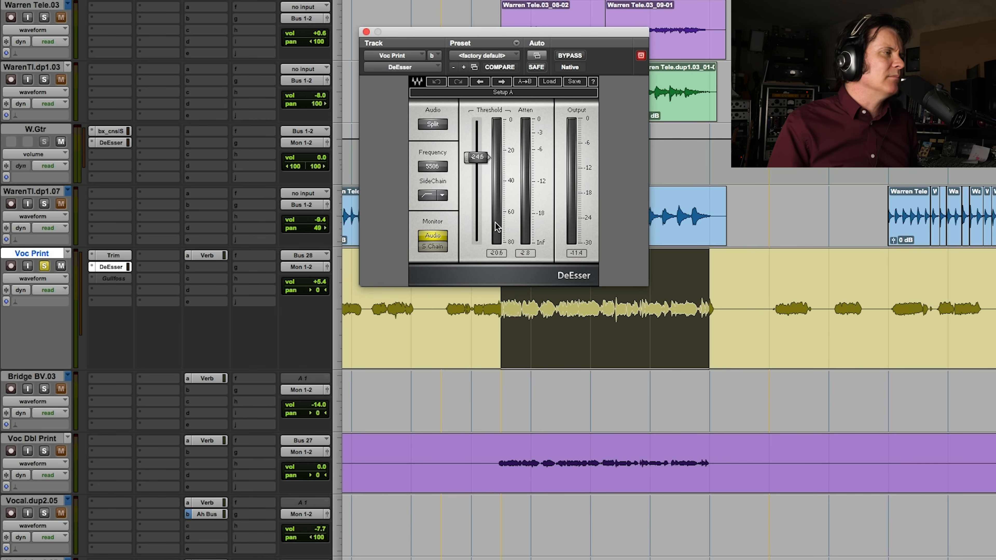
Audition the soloed chorus vocal and mute its Verb send so that it plays dry
{"action": "key", "text": "space"}
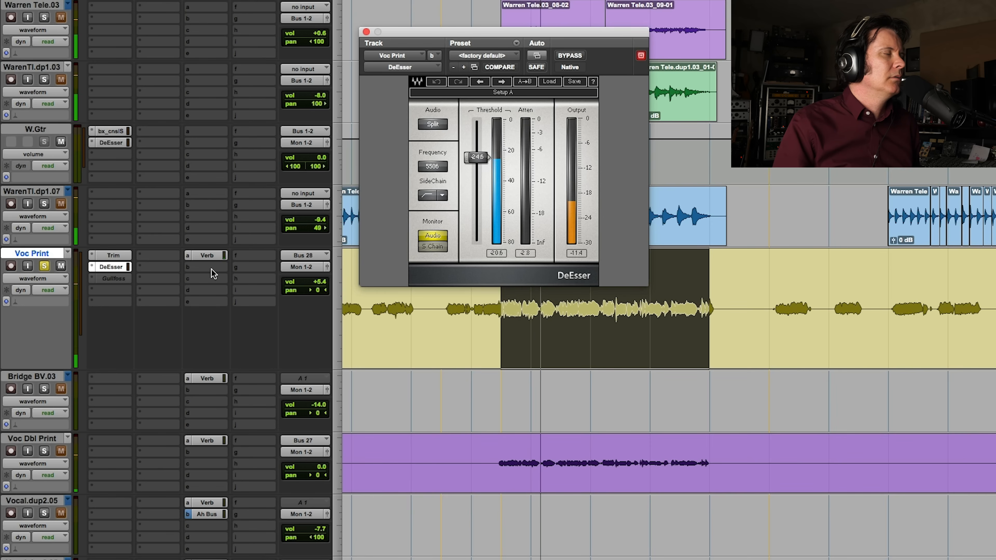
{"action": "left_click", "coordinate": [215, 258]}
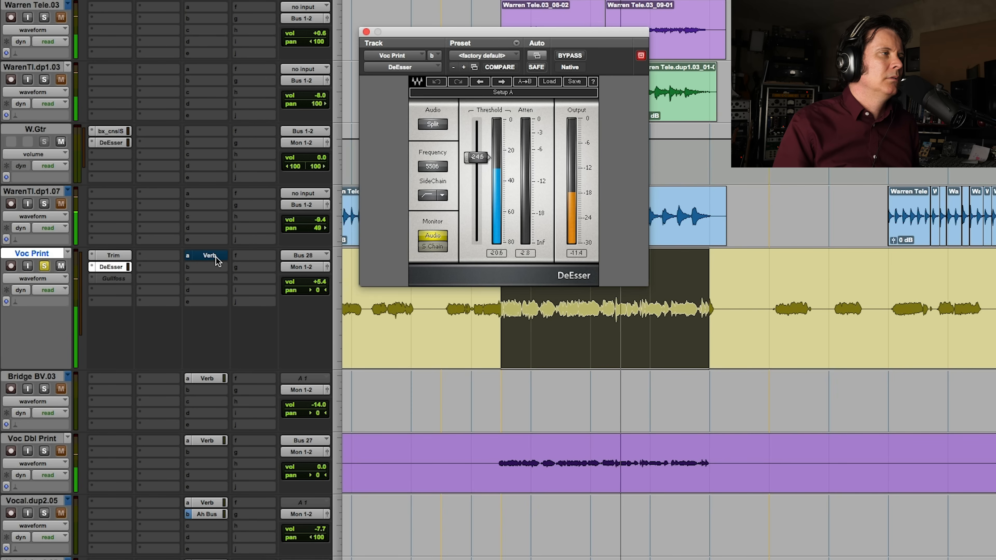
{"action": "key", "text": "space"}
{"action": "left_click_drag", "start_coordinate": [578, 312], "coordinate": [679, 297]}
{"action": "left_click", "coordinate": [554, 311]}
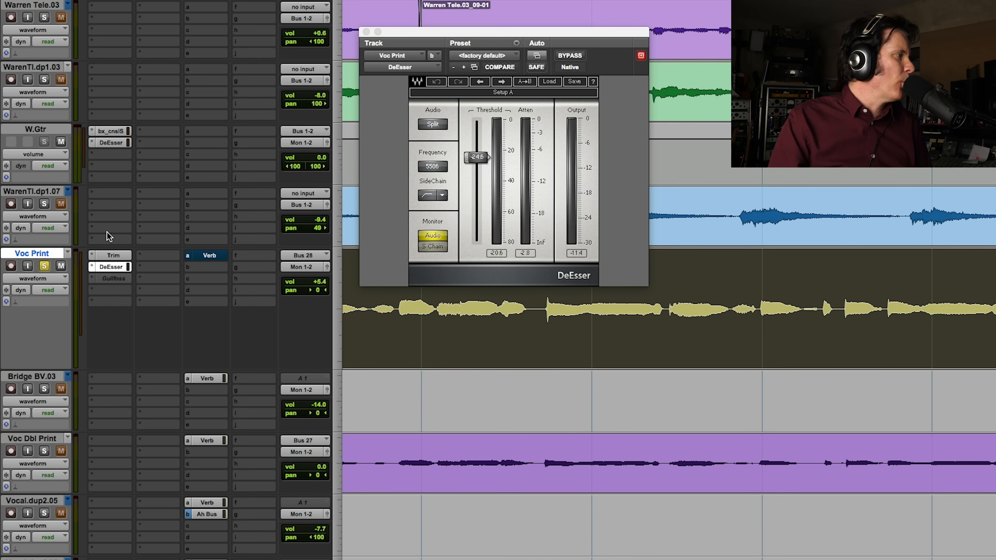
Replace Voc Print's inactive Gullfoss insert with SPIFF and load the vocal preset "glottal attack boost"
{"action": "left_click", "coordinate": [94, 284]}
{"action": "mouse_move", "coordinate": [117, 278]}
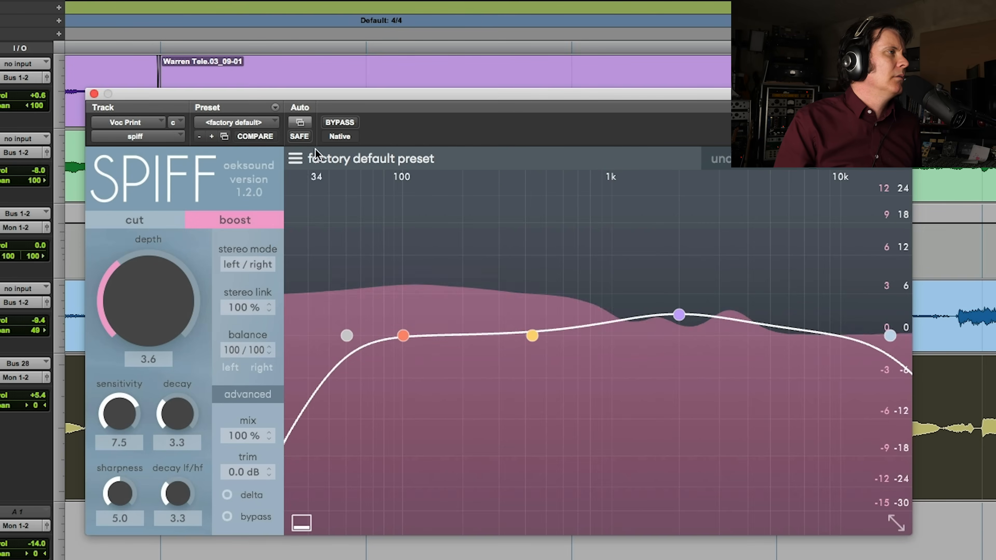
{"action": "left_click", "coordinate": [295, 158]}
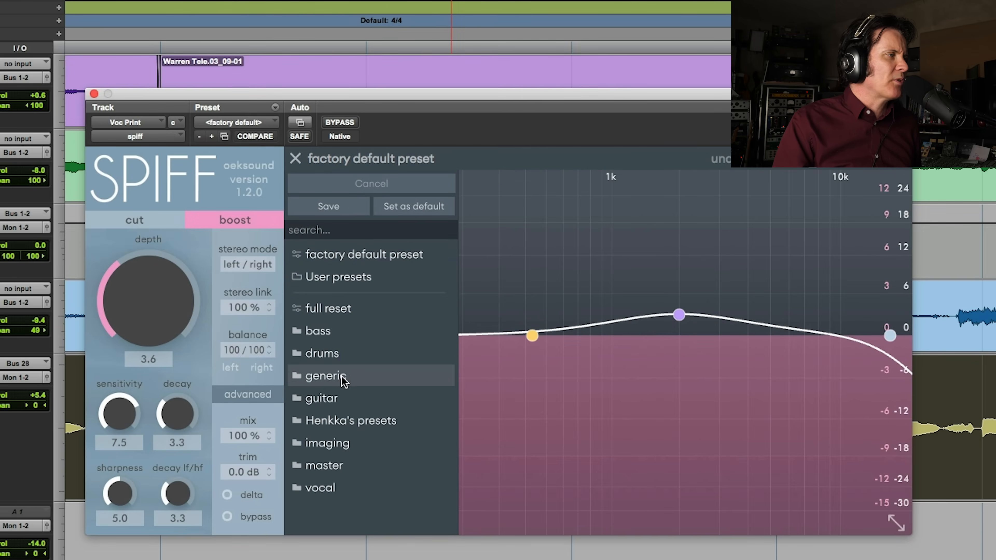
{"action": "left_click", "coordinate": [325, 489]}
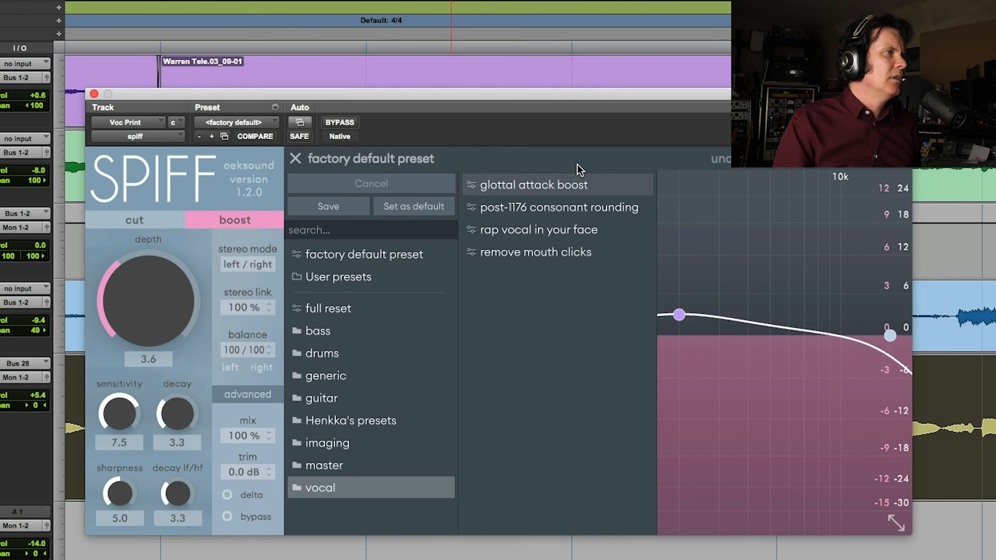
{"action": "left_click", "coordinate": [610, 190]}
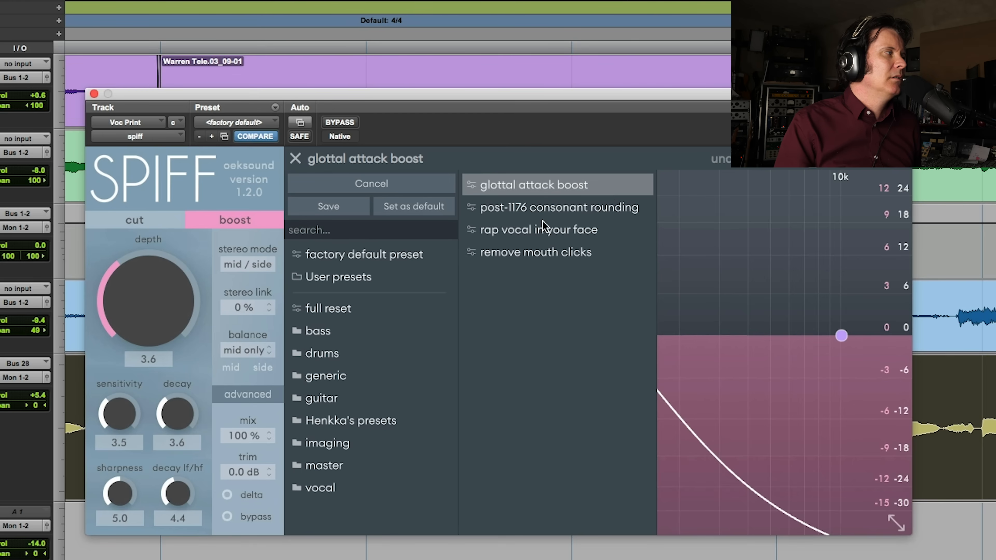
Compare the glottal attack boost with SPIFF bypassed during playback, and audition its delta signal alone
{"action": "key", "text": "space"}
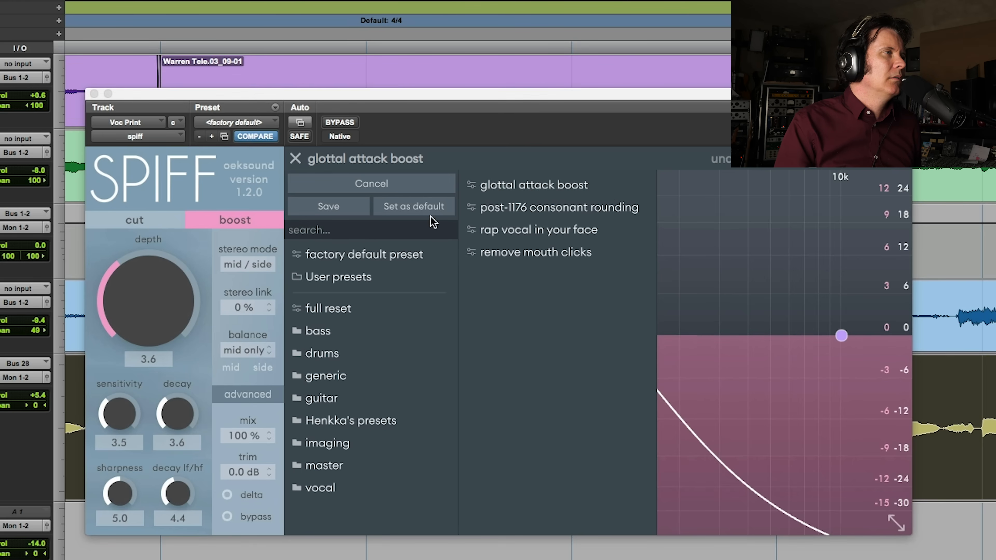
{"action": "left_click", "coordinate": [346, 124]}
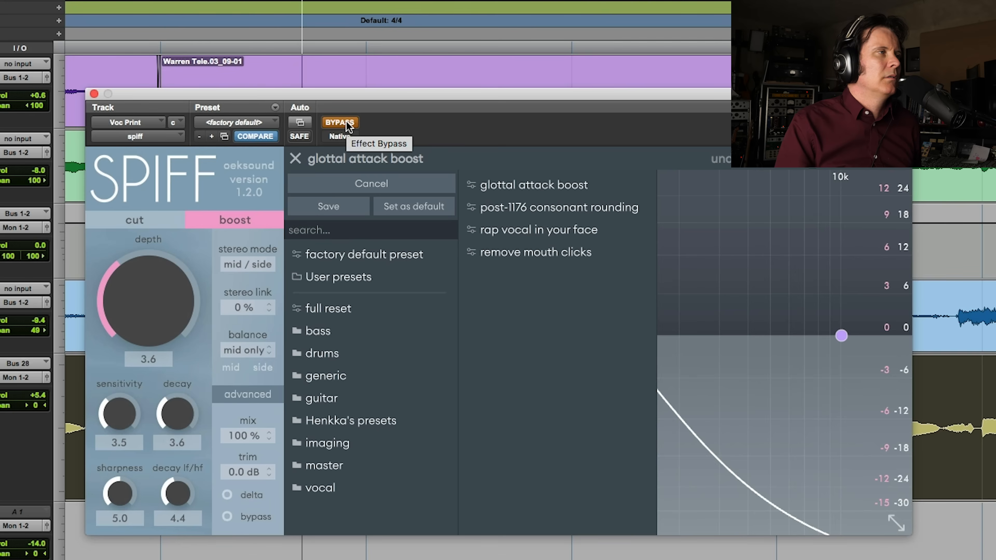
{"action": "left_click", "coordinate": [346, 123]}
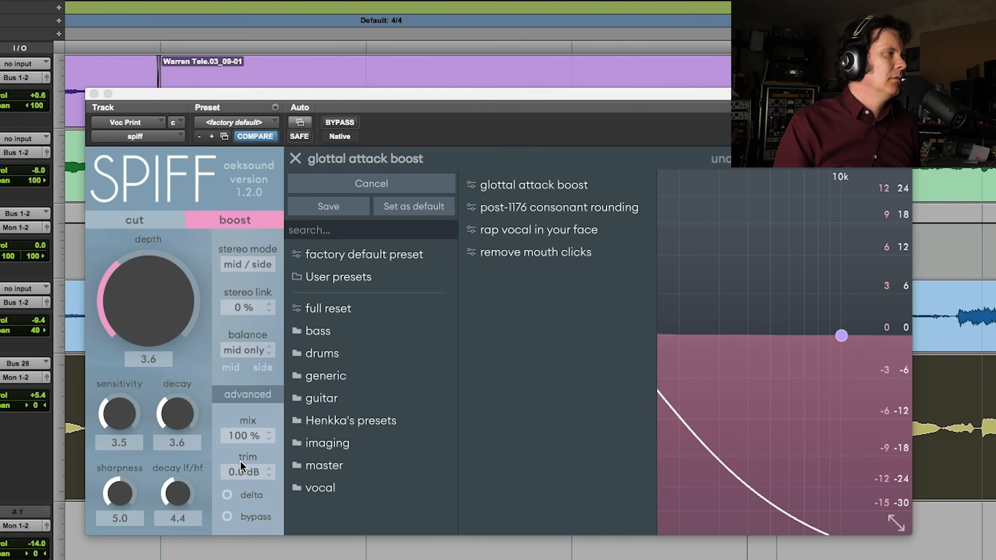
{"action": "left_click", "coordinate": [247, 501]}
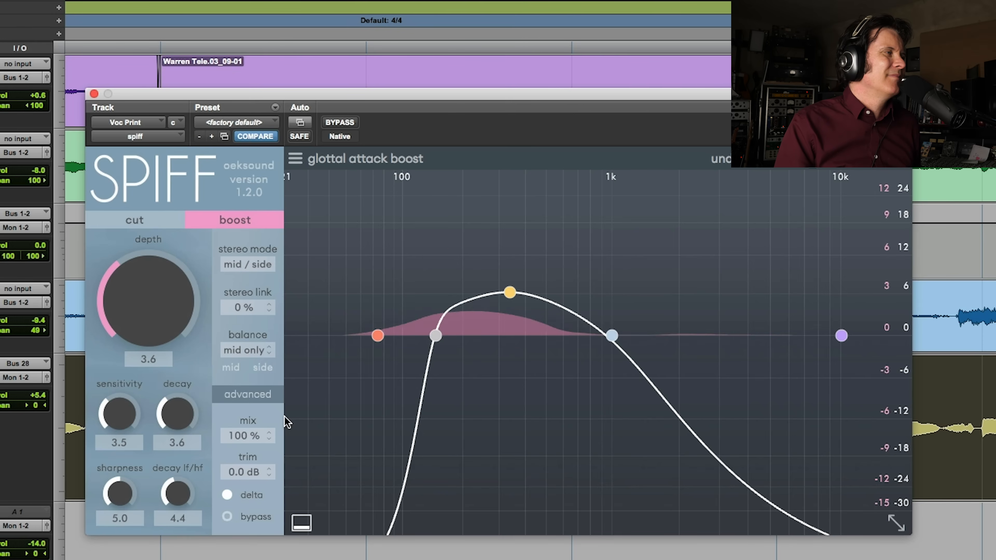
{"action": "left_click", "coordinate": [227, 496]}
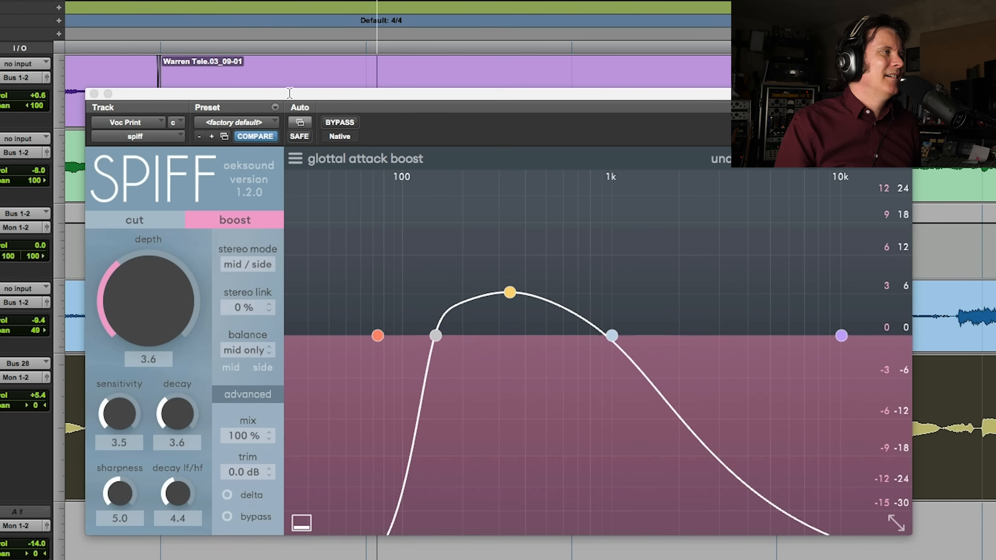
{"action": "left_click", "coordinate": [340, 123]}
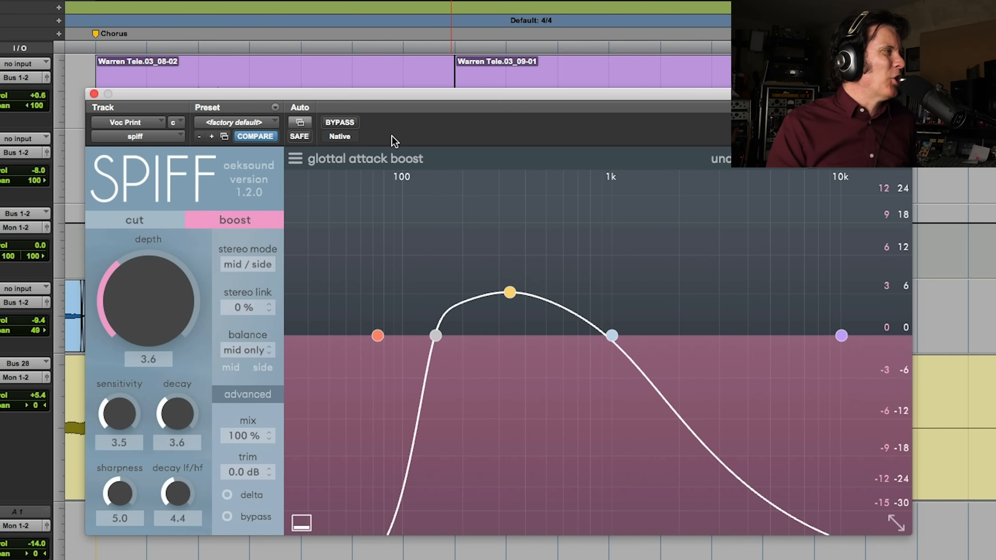
Load SPIFF's vocal preset "post-1176 consonant rounding" on Voc Print
{"action": "left_click", "coordinate": [377, 157]}
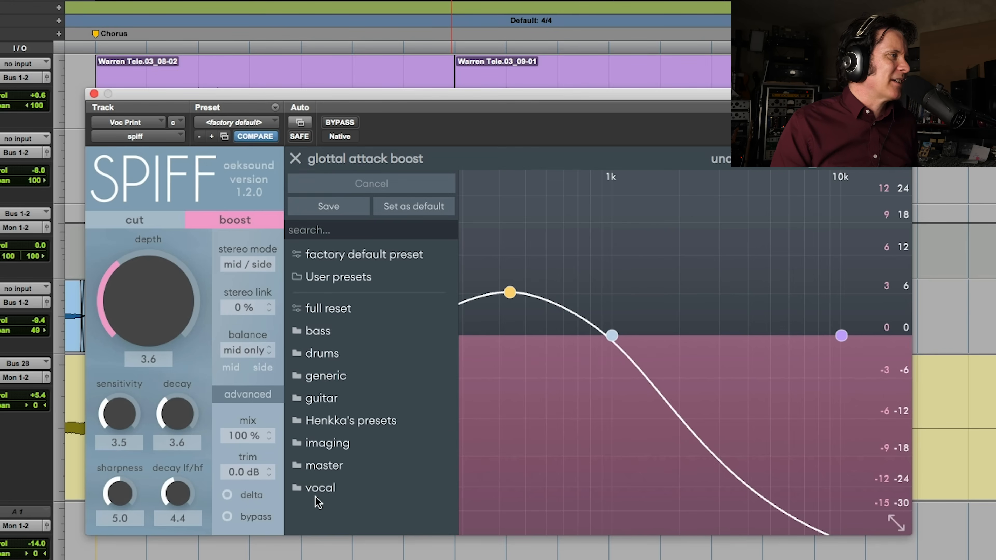
{"action": "left_click", "coordinate": [333, 488]}
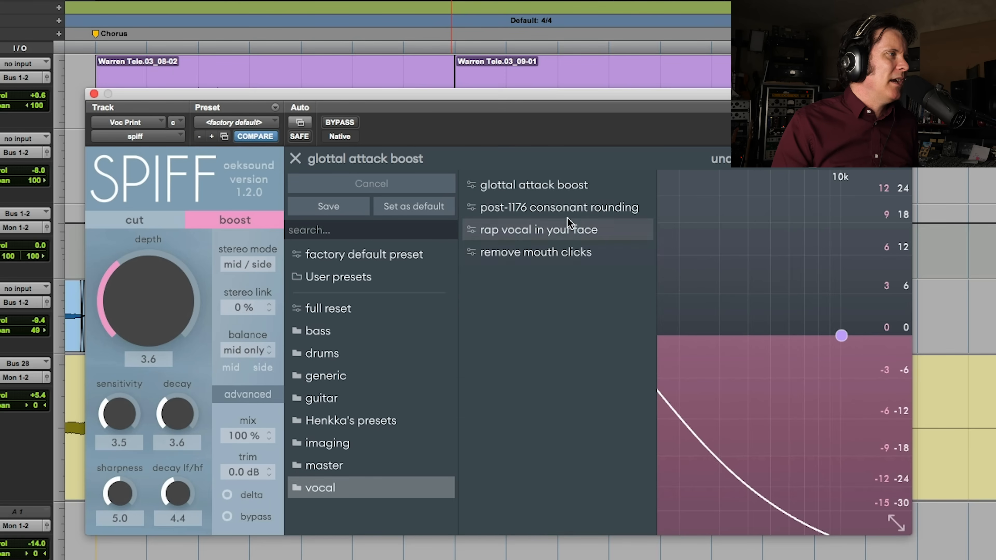
{"action": "left_click", "coordinate": [594, 210]}
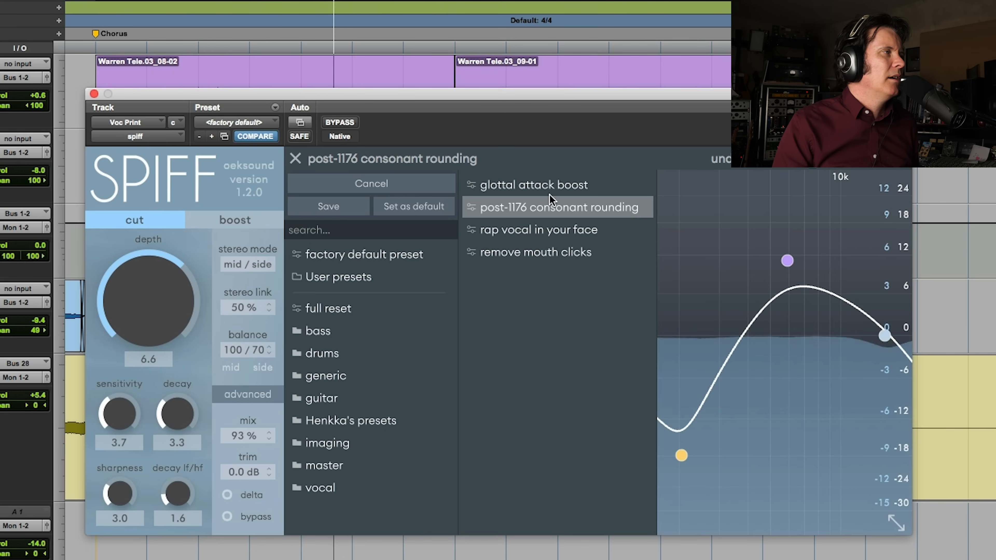
Play the vocal and compare the consonant rounding preset with SPIFF bypassed and active
{"action": "left_click", "coordinate": [349, 125]}
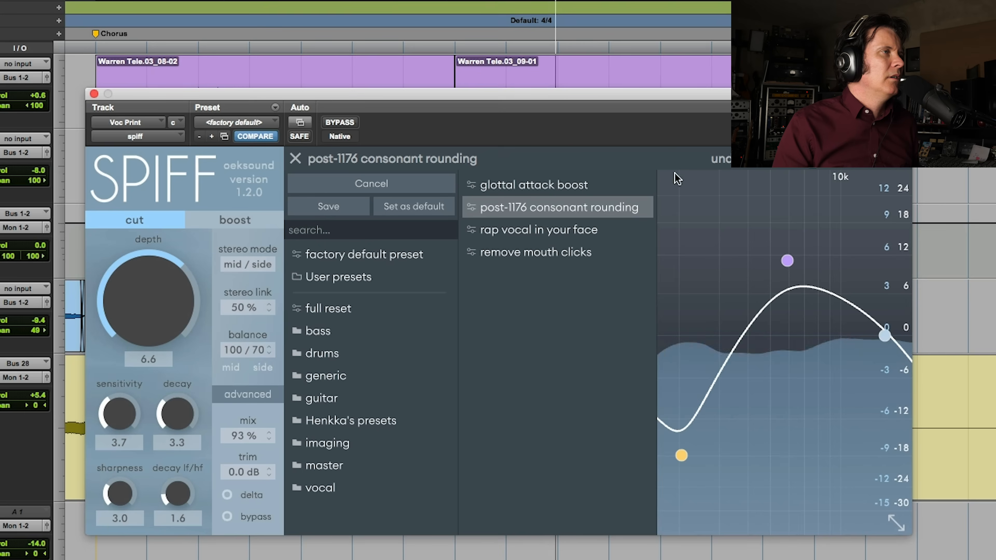
{"action": "key", "text": "space"}
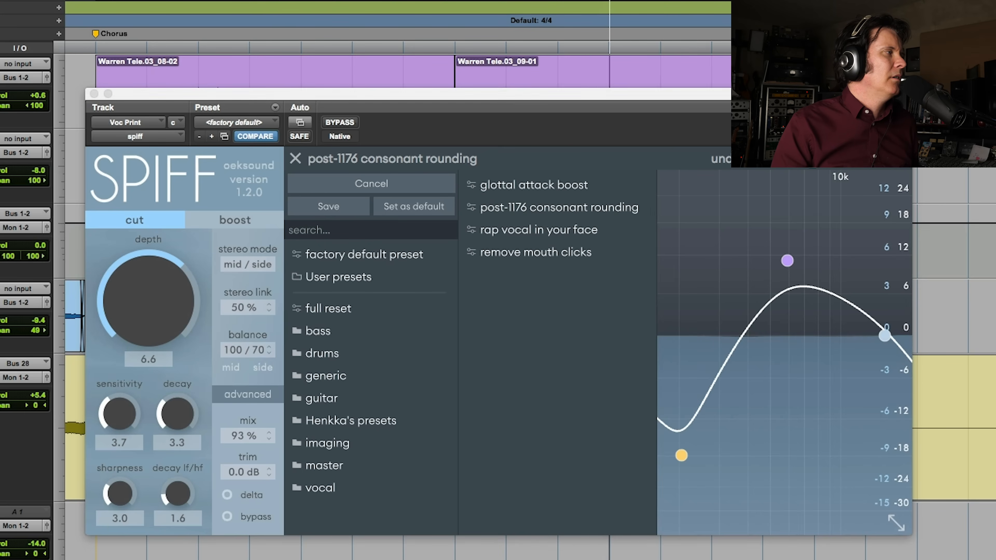
{"action": "key", "text": "space"}
{"action": "left_click", "coordinate": [607, 140]}
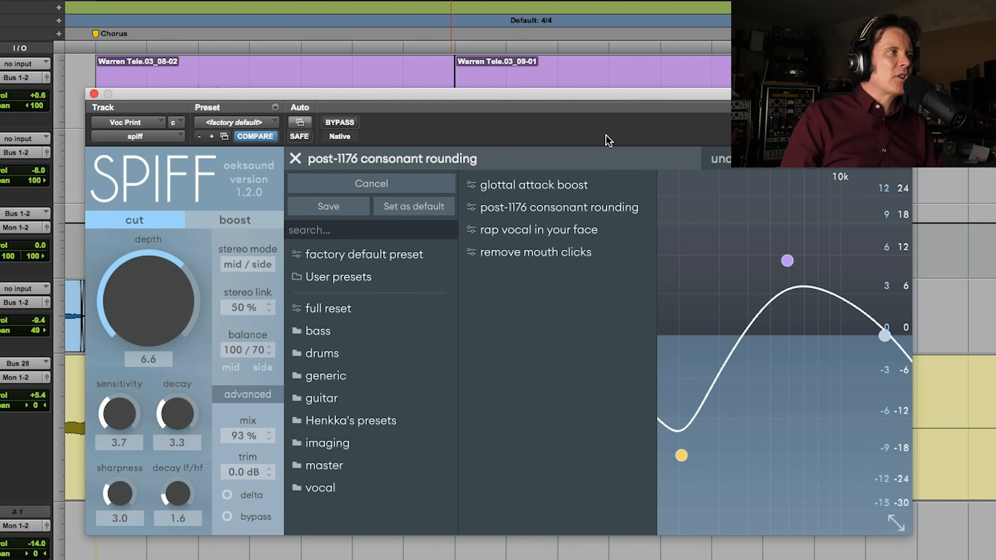
Use delta monitoring to hear only what the consonant rounding preset removes, and return to normal monitoring
{"action": "left_click", "coordinate": [295, 161]}
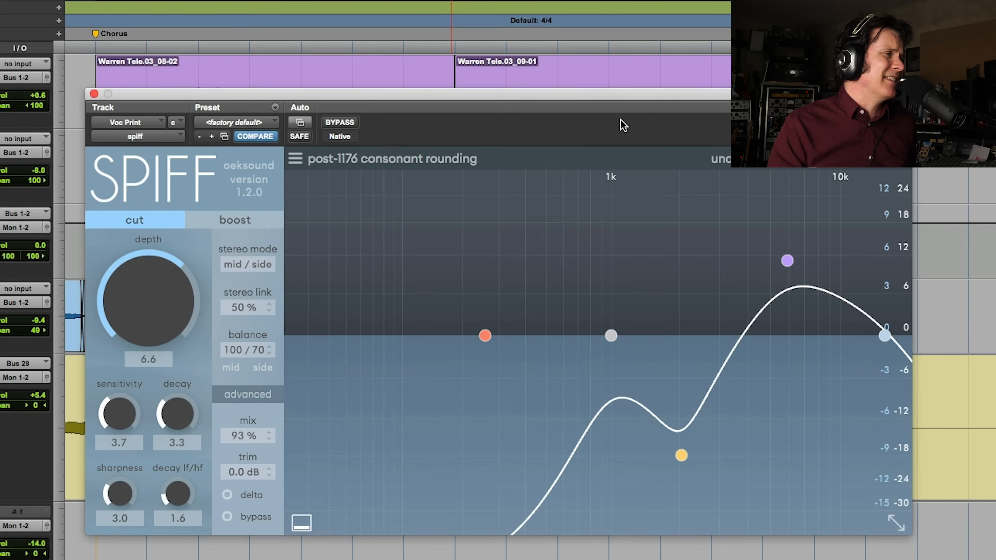
{"action": "left_click", "coordinate": [227, 495]}
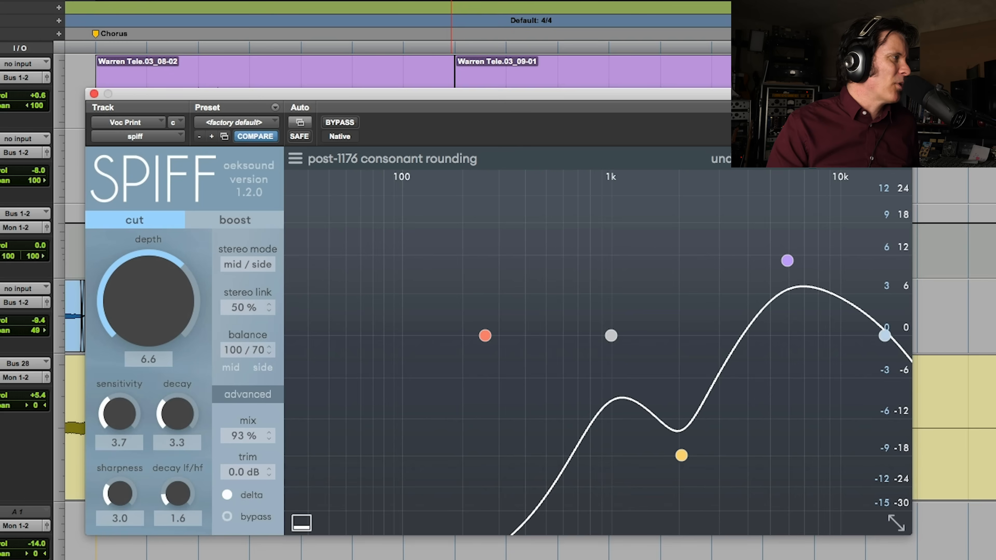
{"action": "key", "text": "space"}
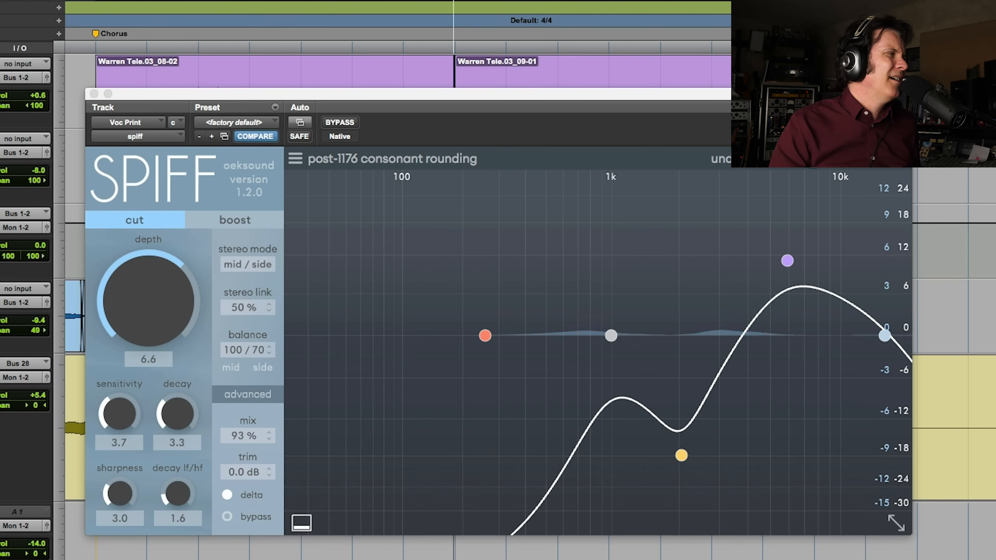
{"action": "left_click", "coordinate": [226, 494]}
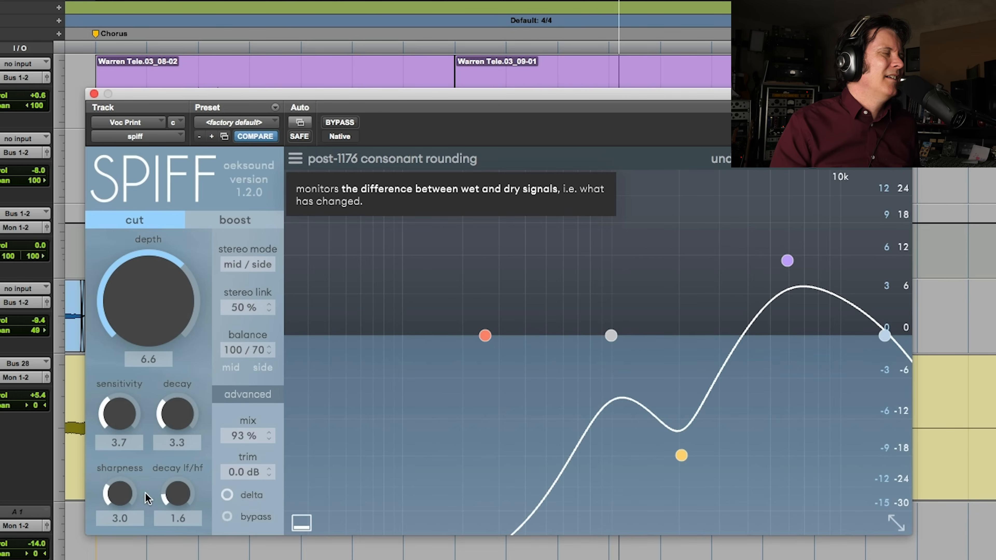
{"action": "key", "text": "space"}
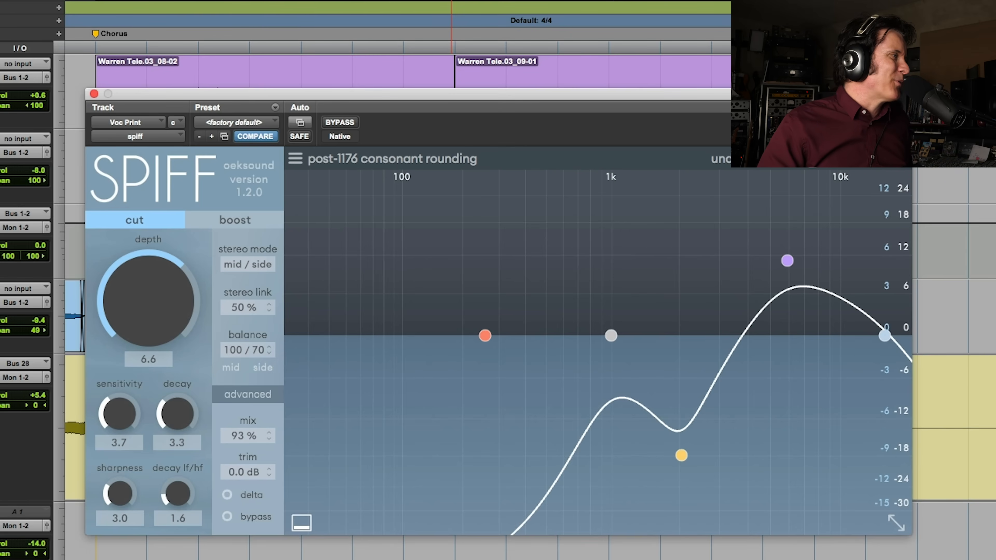
Insert REQ 2 after SPIFF on Voc Print and boost band 6 by 7.1 dB at 10455 Hz with Q 0.71
{"action": "left_click", "coordinate": [1, 247]}
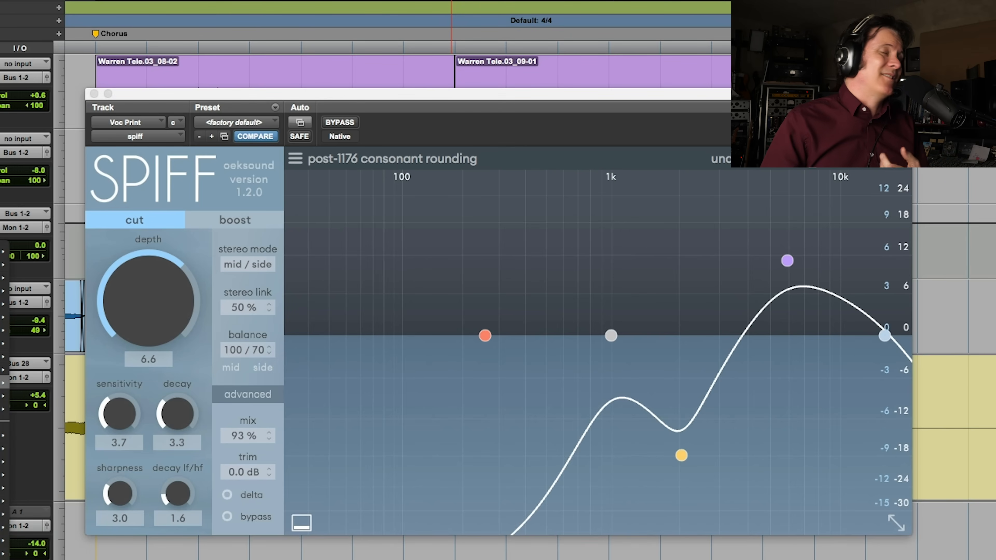
{"action": "mouse_move", "coordinate": [3, 251]}
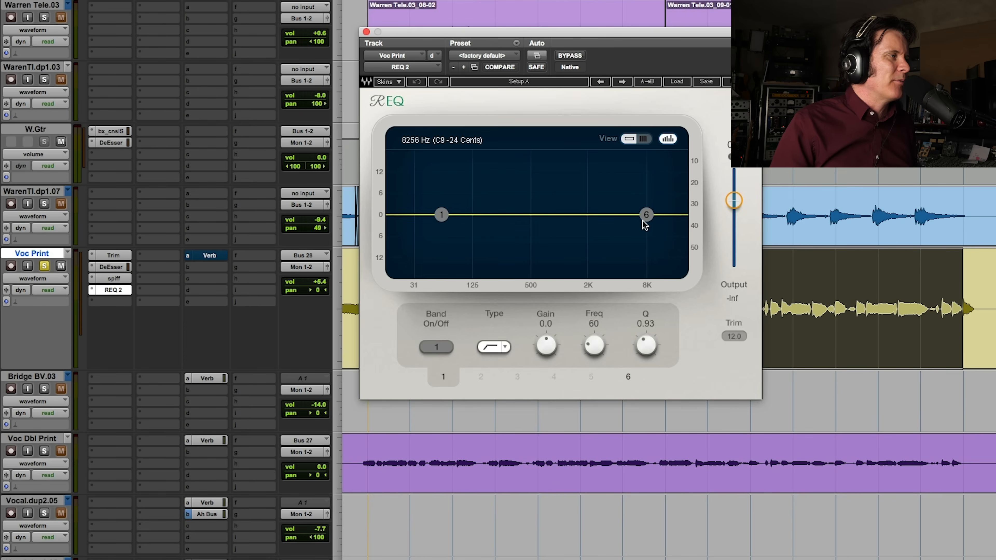
{"action": "left_click_drag", "start_coordinate": [647, 214], "coordinate": [644, 198]}
{"action": "left_click_drag", "start_coordinate": [645, 347], "coordinate": [645, 353]}
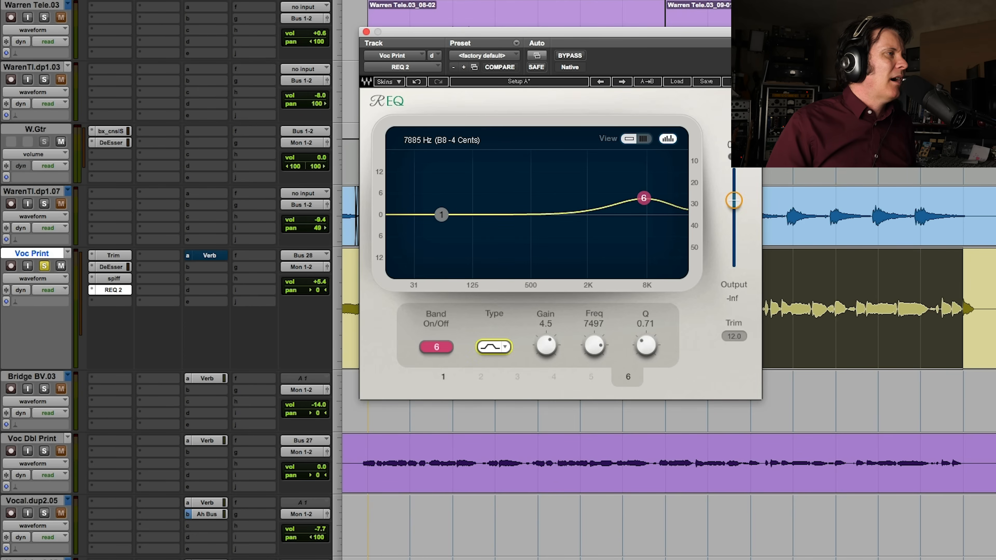
{"action": "left_click_drag", "start_coordinate": [646, 198], "coordinate": [658, 190]}
Audition the brightened vocal on its own, and unsolo Voc Print to hear it in the full mix
{"action": "key", "text": "space"}
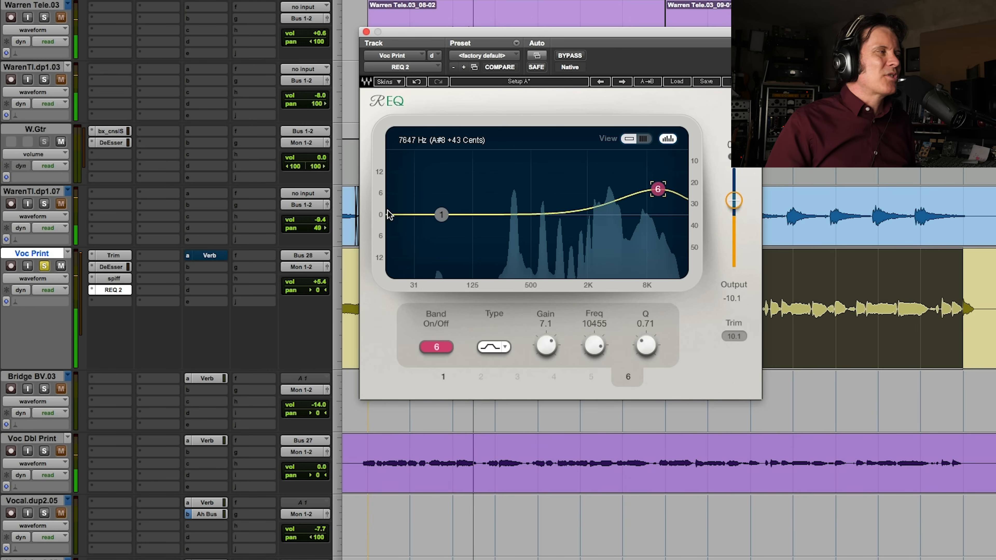
{"action": "key", "text": "space"}
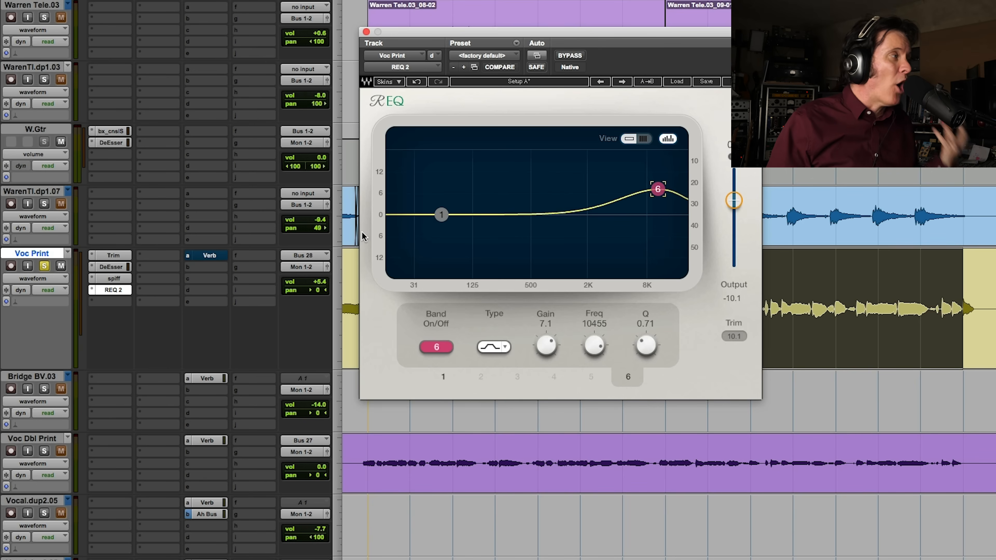
{"action": "left_click", "coordinate": [45, 266]}
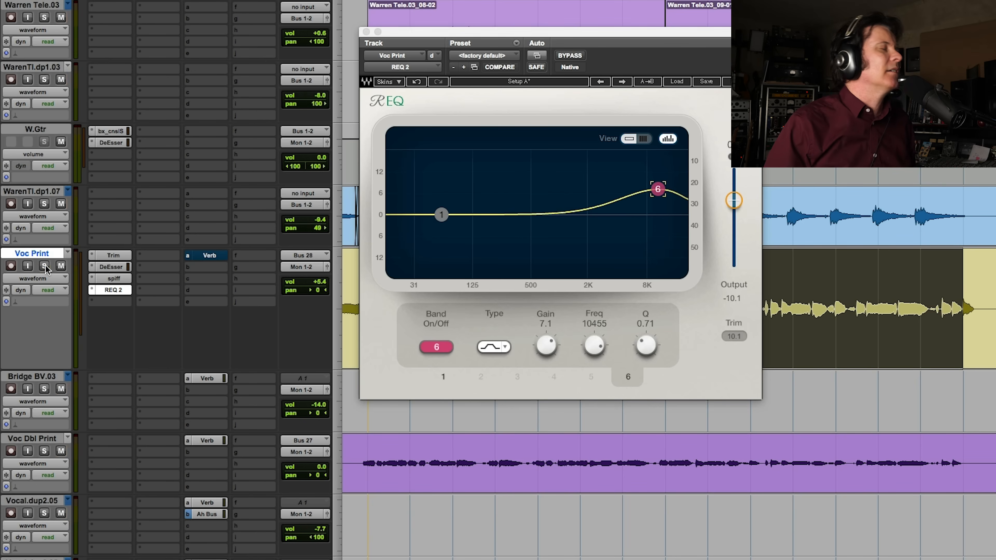
{"action": "key", "text": "space"}
{"action": "left_click", "coordinate": [366, 32]}
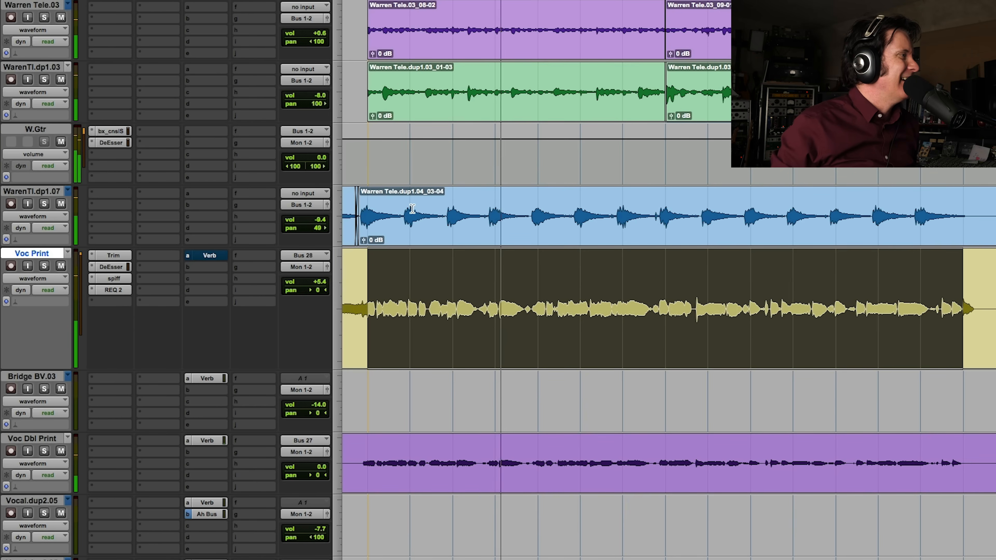
Set the band 6 gain of Voc Print's REQ 2 to 5.0 dB
{"action": "left_click", "coordinate": [113, 290]}
{"action": "left_click_drag", "start_coordinate": [658, 189], "coordinate": [657, 197]}
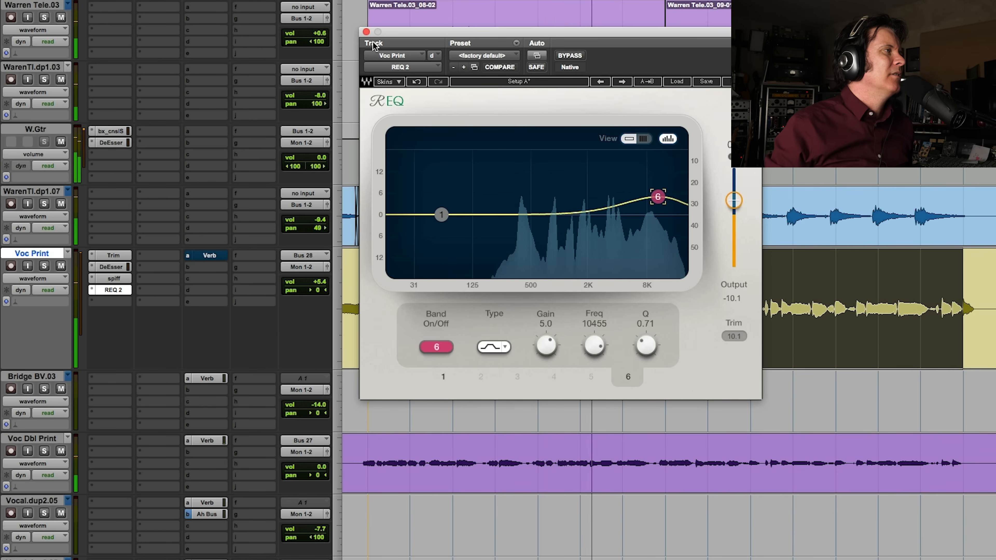
{"action": "left_click", "coordinate": [366, 32]}
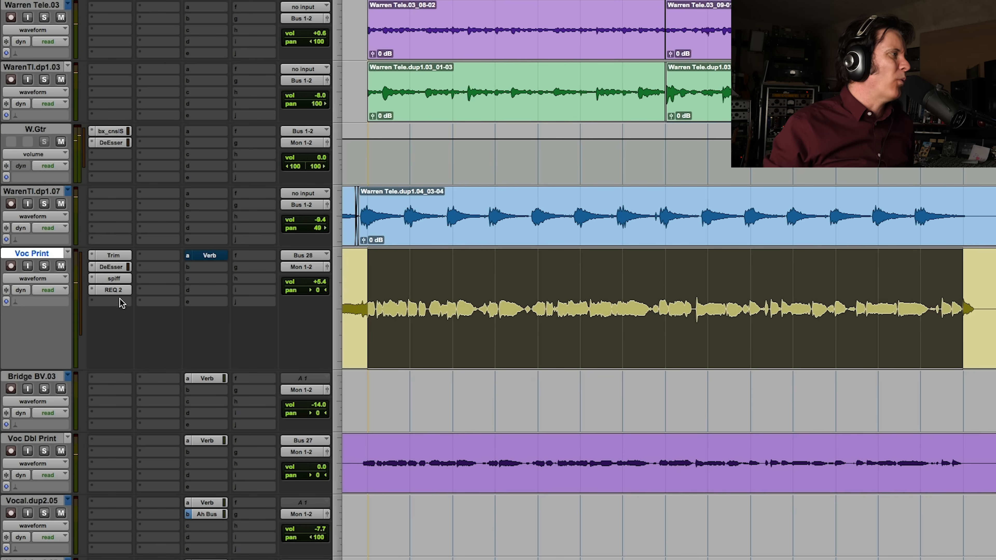
{"action": "left_click", "coordinate": [113, 291]}
{"action": "left_click_drag", "start_coordinate": [658, 203], "coordinate": [656, 200]}
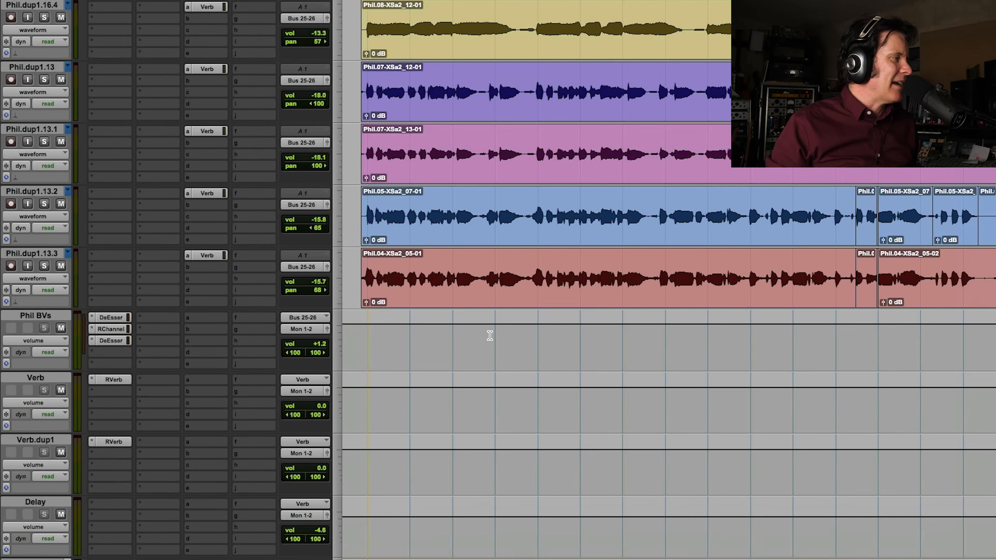
Insert SPIFF on the Master 1 track and load its master preset "add dynamics to master"
{"action": "scroll", "coordinate": [490, 335], "scroll_direction": "down", "scroll_amount": 5}
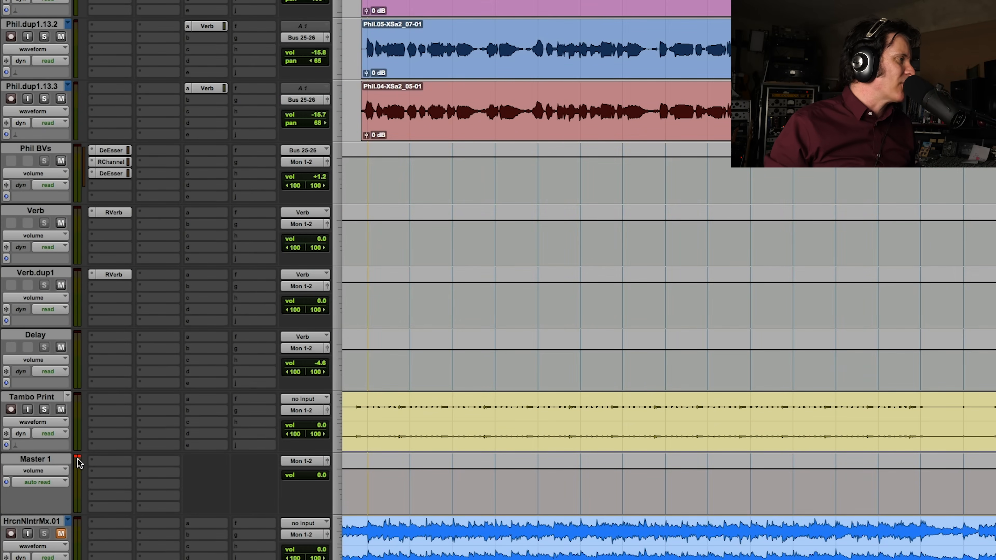
{"action": "left_click", "coordinate": [114, 461]}
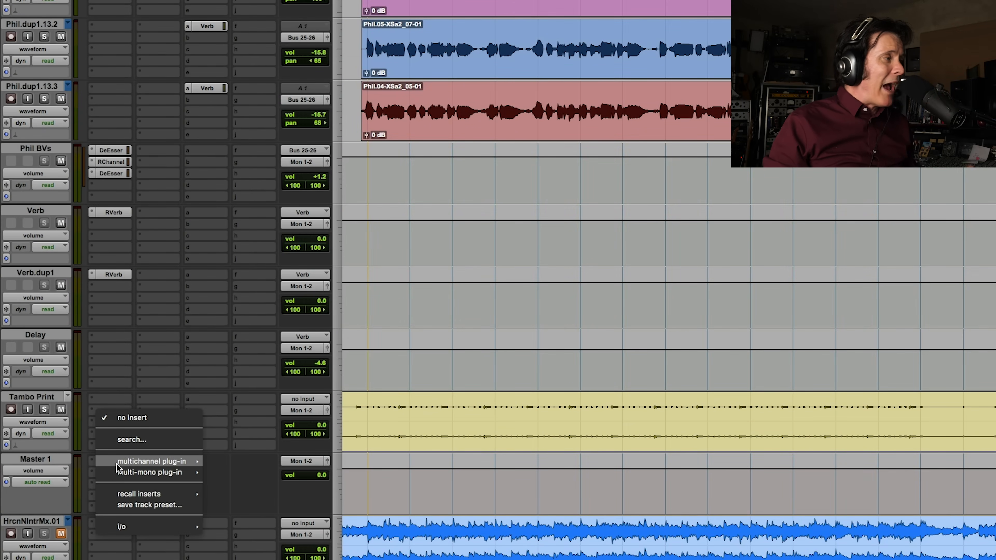
{"action": "mouse_move", "coordinate": [118, 463]}
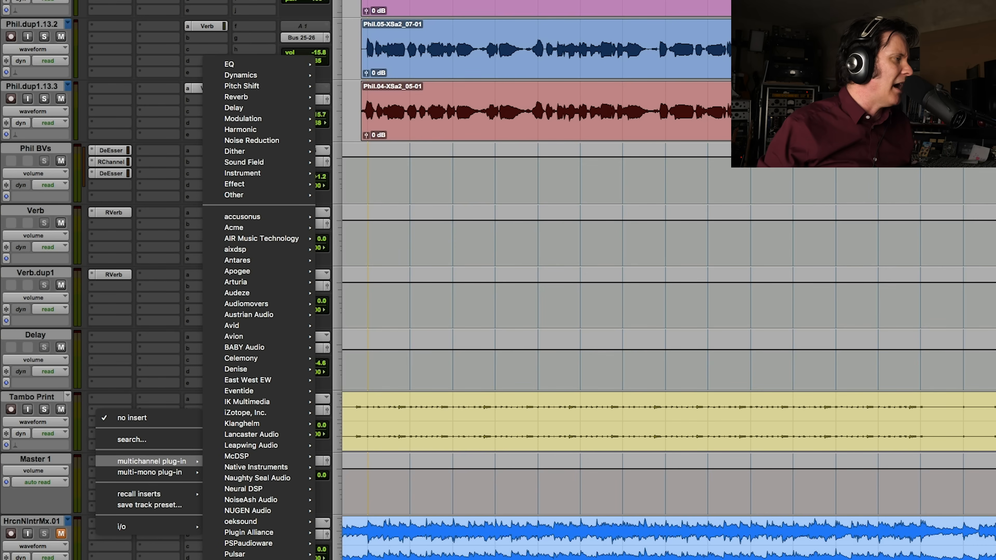
{"action": "mouse_move", "coordinate": [274, 522]}
{"action": "left_click", "coordinate": [365, 536]}
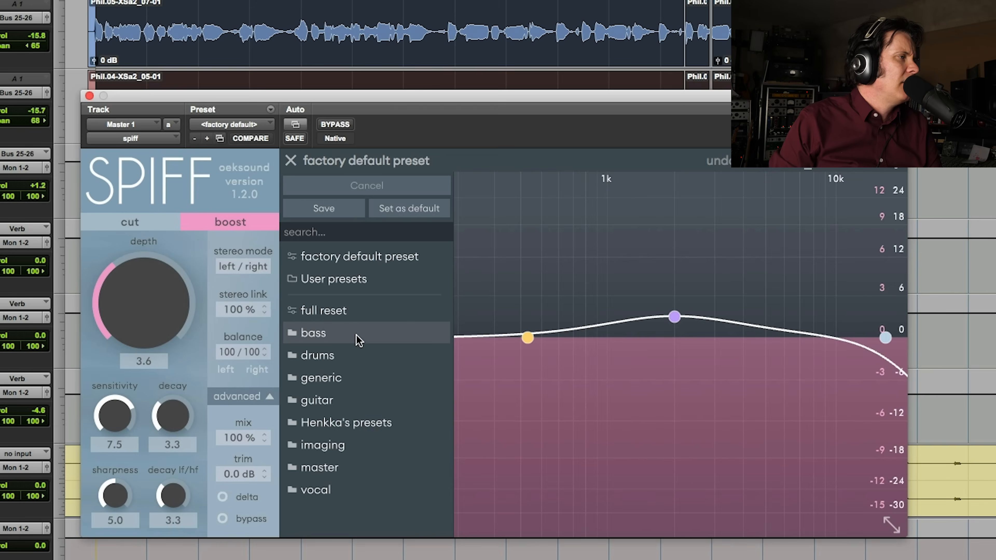
{"action": "left_click", "coordinate": [351, 466]}
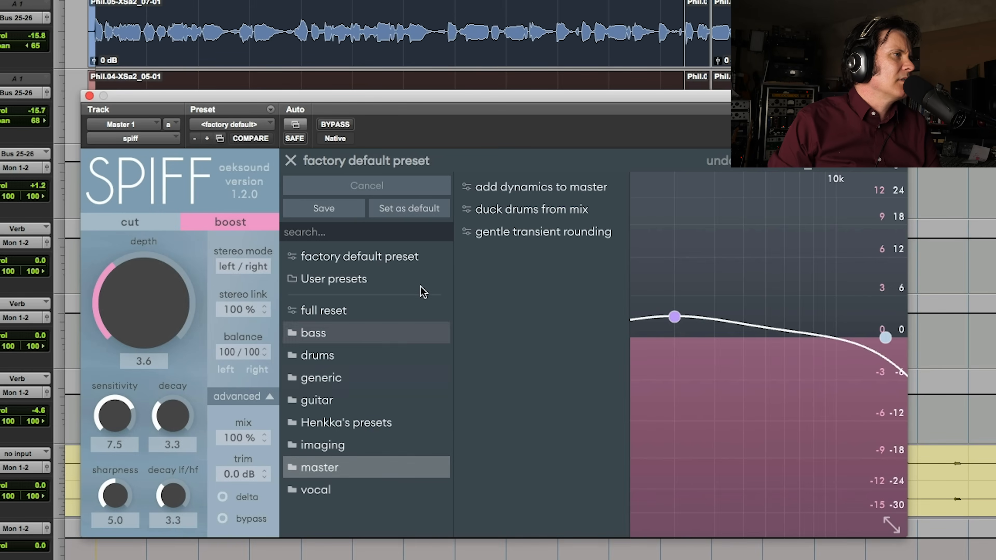
{"action": "left_click", "coordinate": [587, 195]}
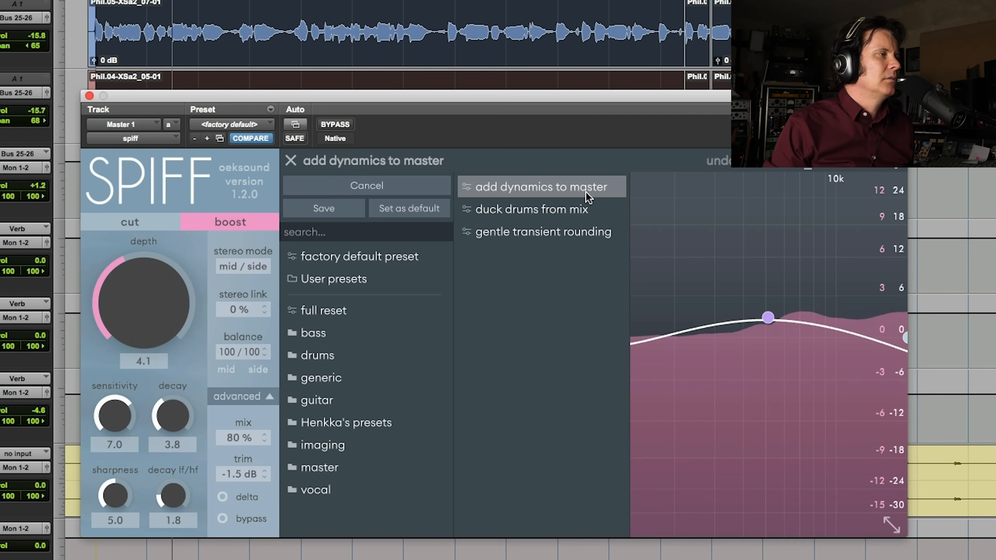
After checking the delta signal, set the master SPIFF's depth to 3.7 and raise band 3's sensitivity to 5.7 dB at 5.3 kHz
{"action": "left_click", "coordinate": [222, 497]}
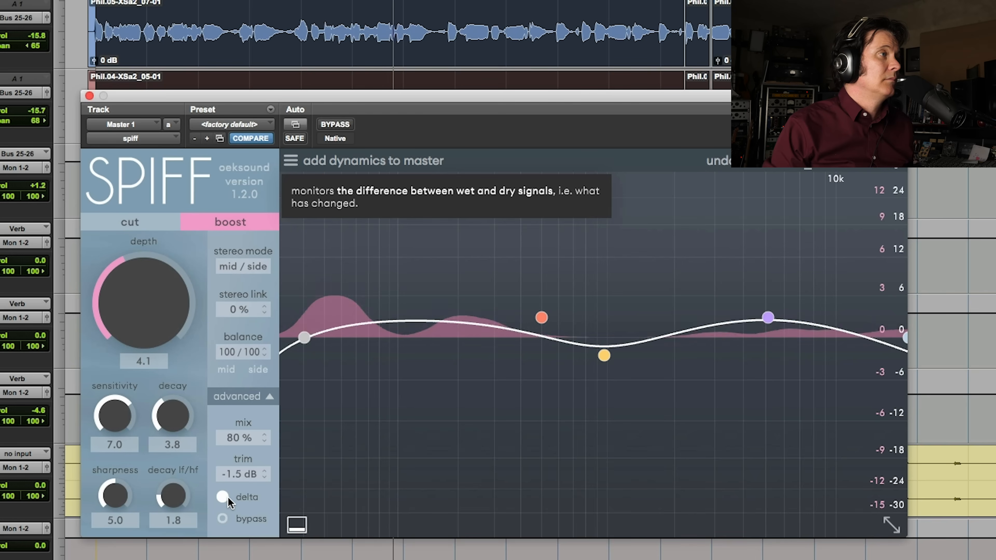
{"action": "left_click", "coordinate": [226, 497]}
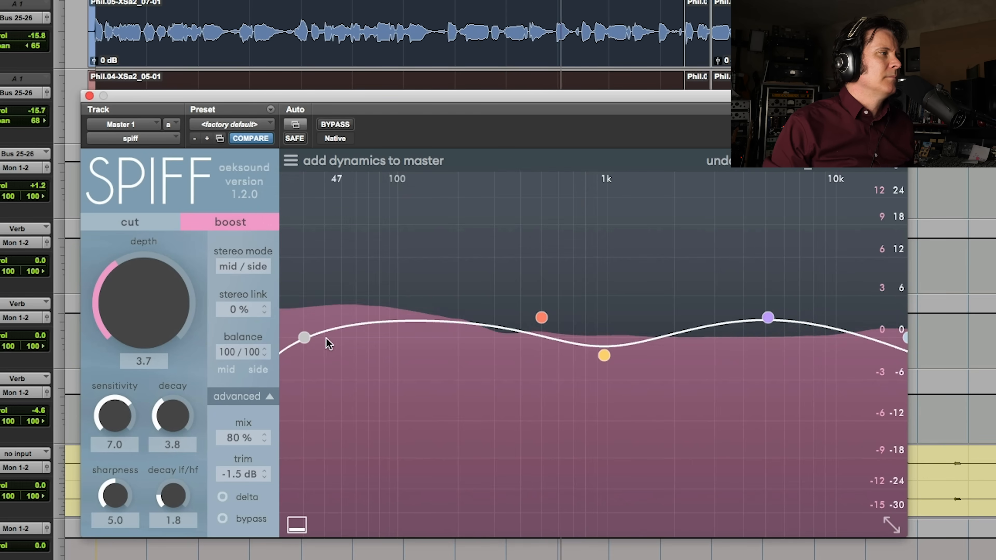
{"action": "left_click", "coordinate": [305, 338]}
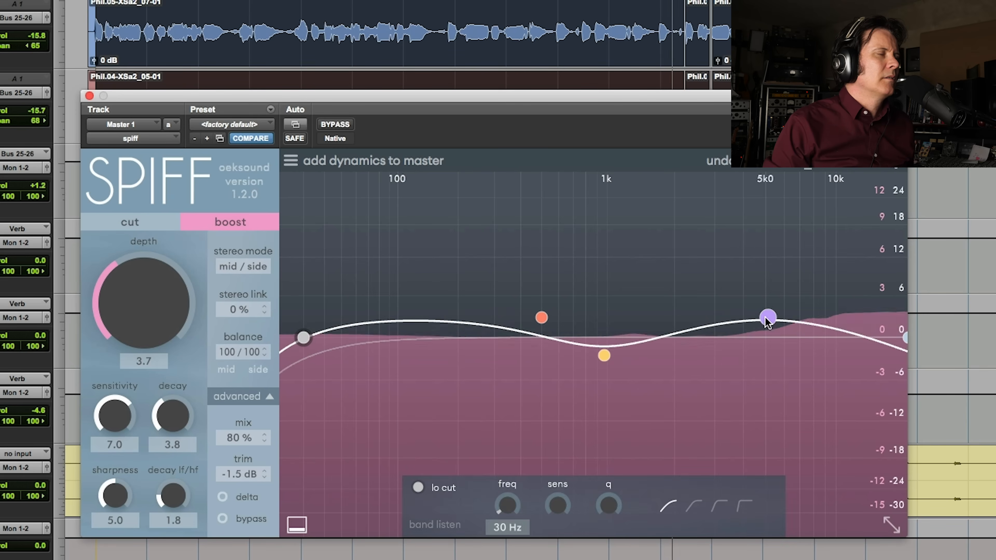
{"action": "left_click_drag", "start_coordinate": [768, 319], "coordinate": [771, 304]}
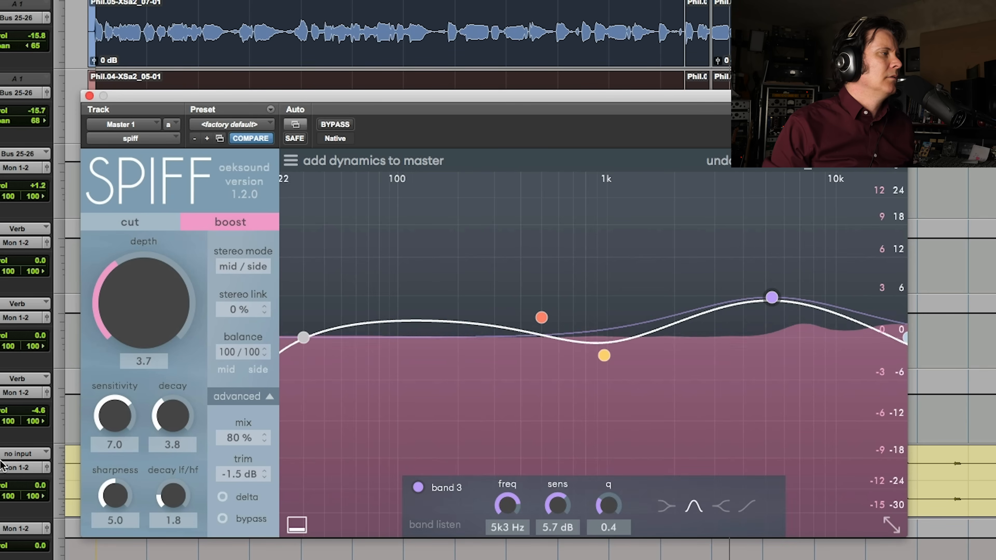
While monitoring the delta signal, raise band 1's sensitivity slightly and set band 2 to -8.3 dB at 325 Hz
{"action": "left_click", "coordinate": [223, 496]}
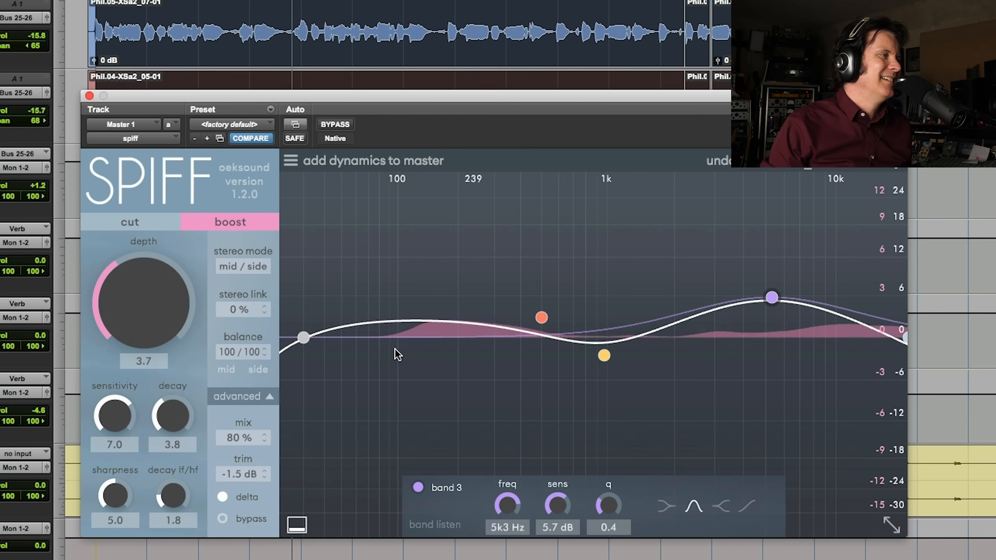
{"action": "left_click", "coordinate": [304, 338]}
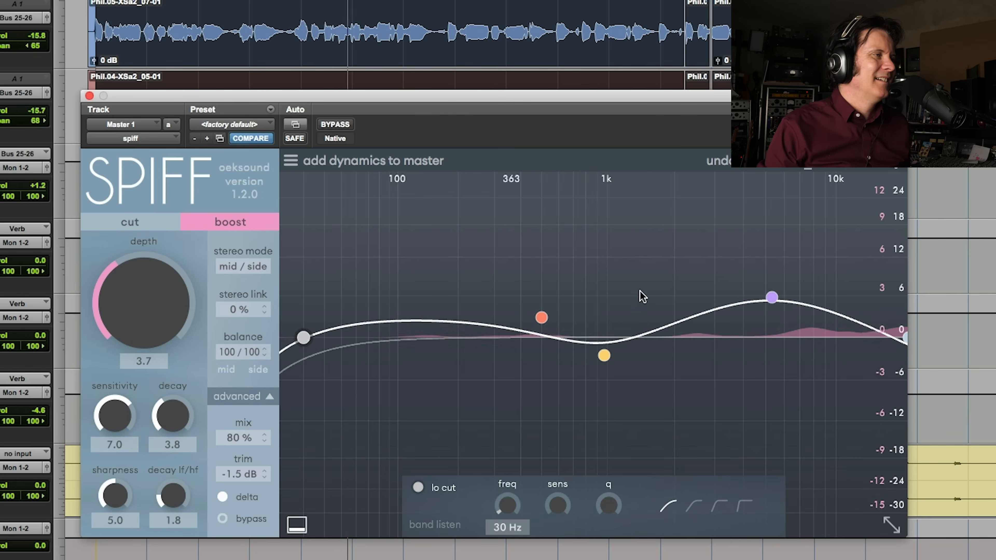
{"action": "left_click", "coordinate": [542, 318]}
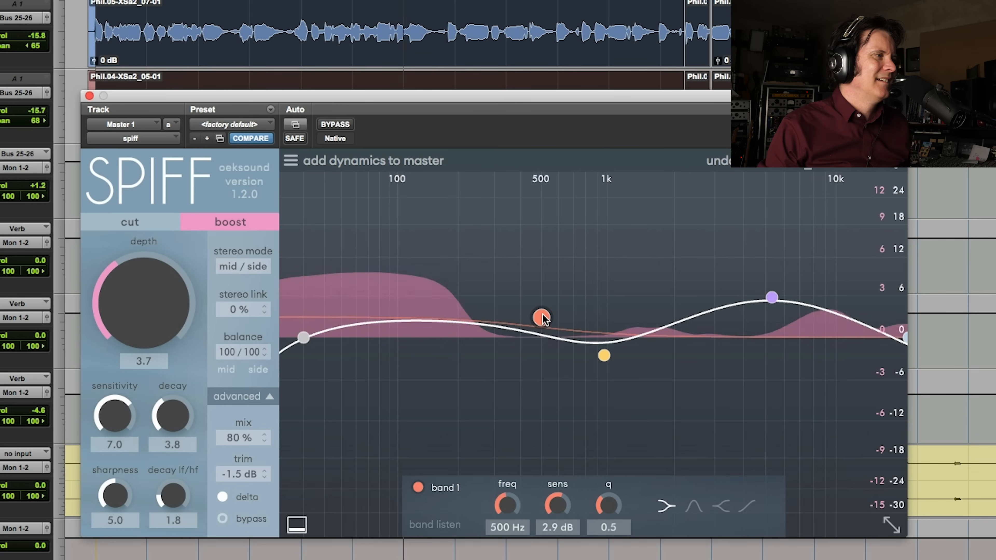
{"action": "mouse_move", "coordinate": [542, 318]}
{"action": "left_mouse_down"}
{"action": "mouse_move", "coordinate": [541, 340]}
{"action": "mouse_move", "coordinate": [542, 311]}
{"action": "left_mouse_up"}
{"action": "left_click", "coordinate": [603, 355]}
{"action": "left_click_drag", "start_coordinate": [540, 355], "coordinate": [500, 396]}
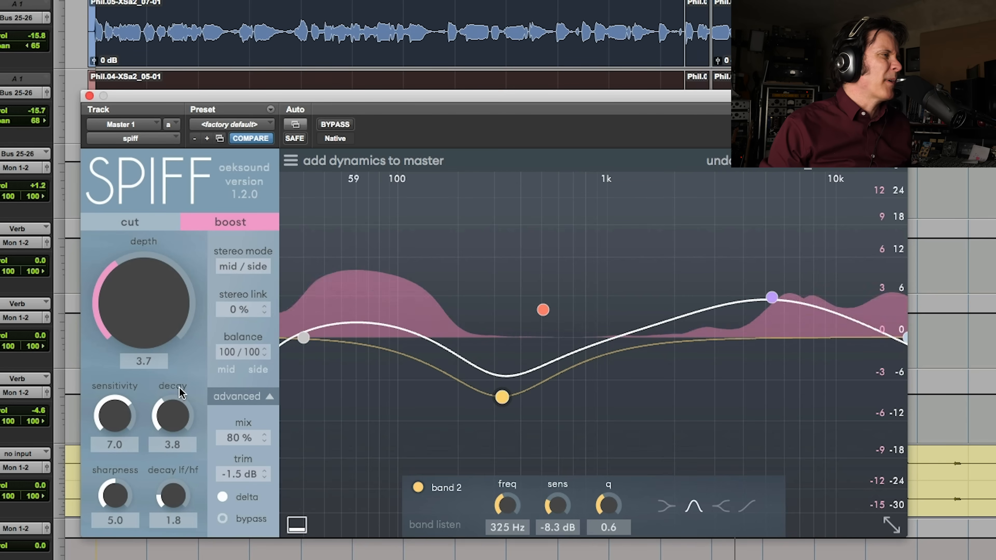
{"action": "left_click", "coordinate": [233, 496]}
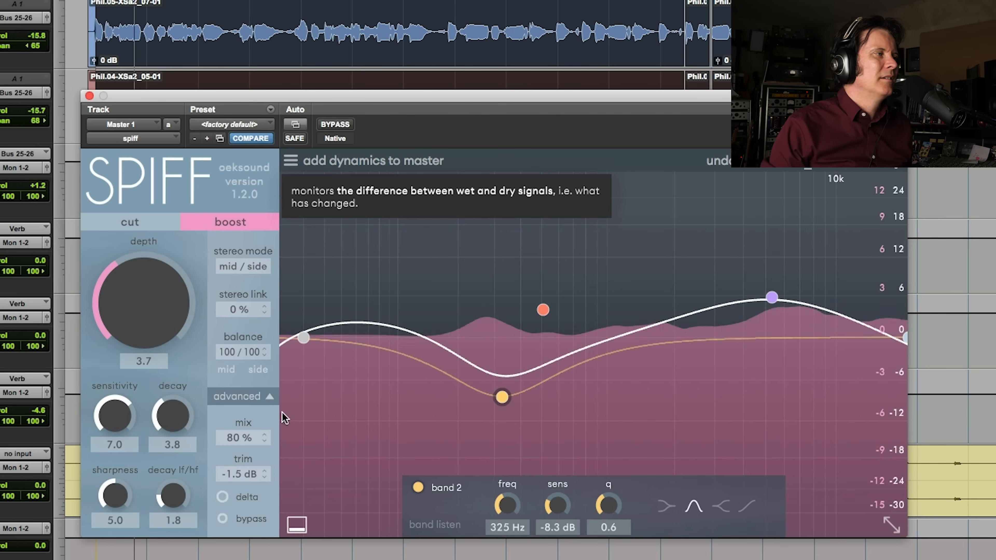
Compare the mix with SPIFF bypassed and engaged, and lower the depth to 2.6
{"action": "left_click", "coordinate": [303, 338]}
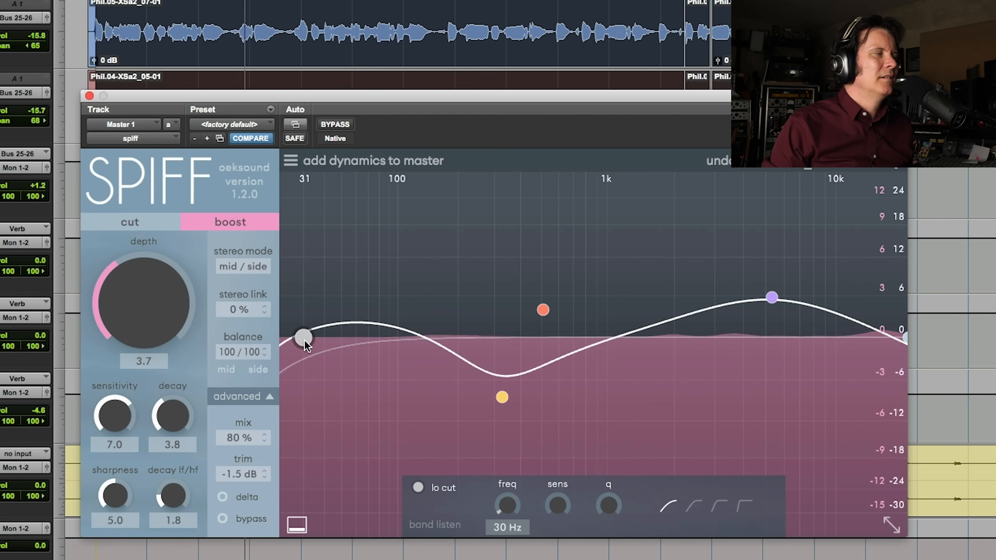
{"action": "left_click", "coordinate": [344, 124]}
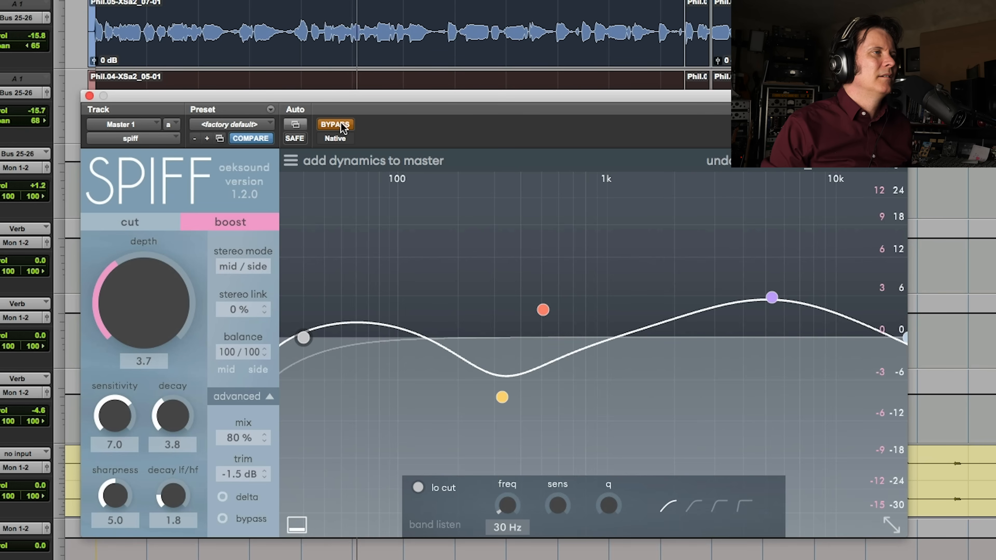
{"action": "left_click", "coordinate": [343, 125]}
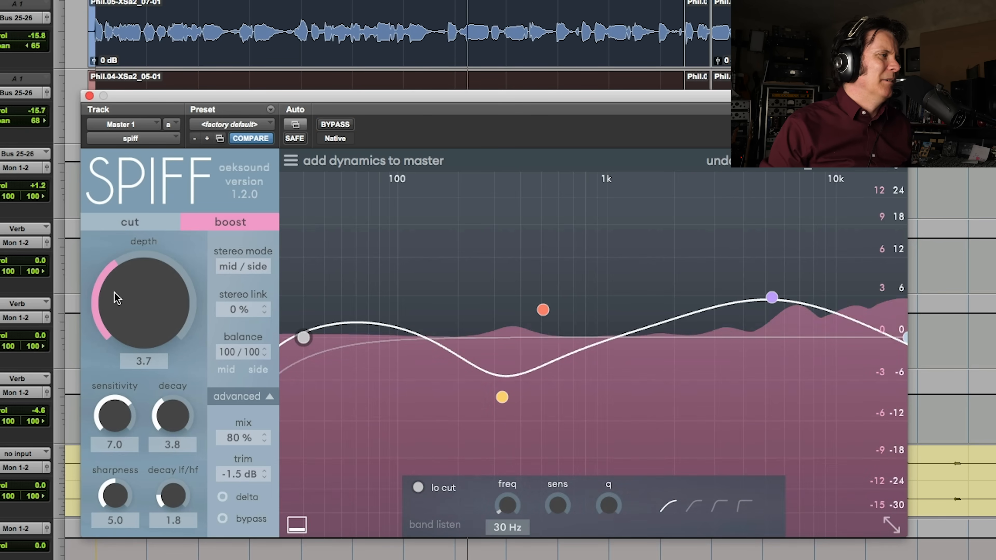
{"action": "left_click_drag", "start_coordinate": [111, 296], "coordinate": [122, 300]}
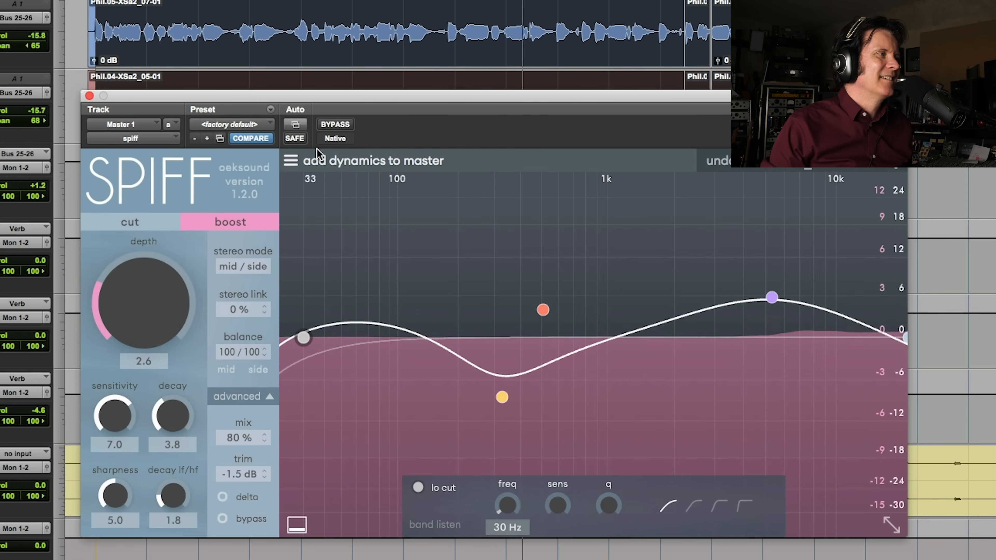
{"action": "left_click", "coordinate": [344, 124]}
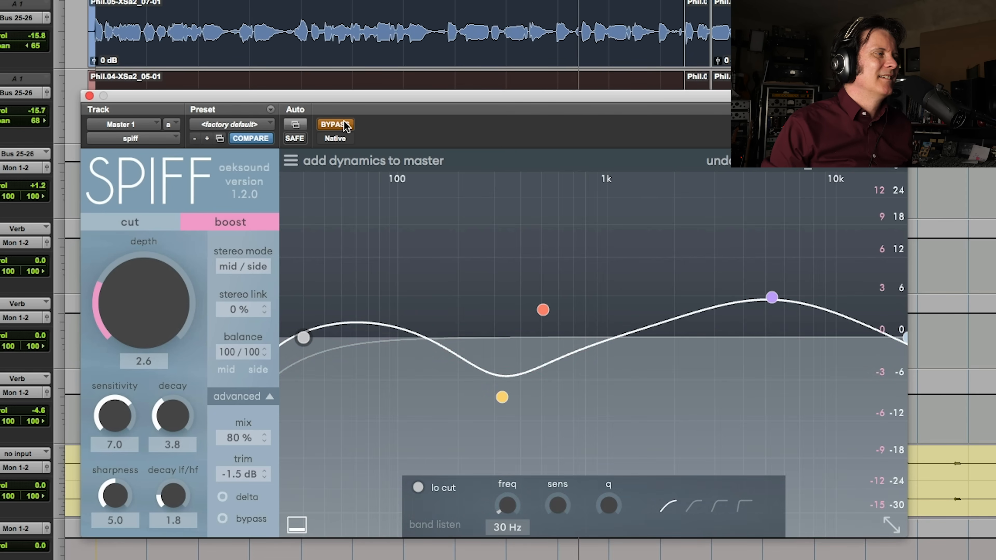
{"action": "left_click", "coordinate": [344, 124]}
Set the master SPIFF's trim to 0.0 dB and compare the mix with the plug-in bypassed and engaged
{"action": "left_click_drag", "start_coordinate": [242, 478], "coordinate": [243, 467]}
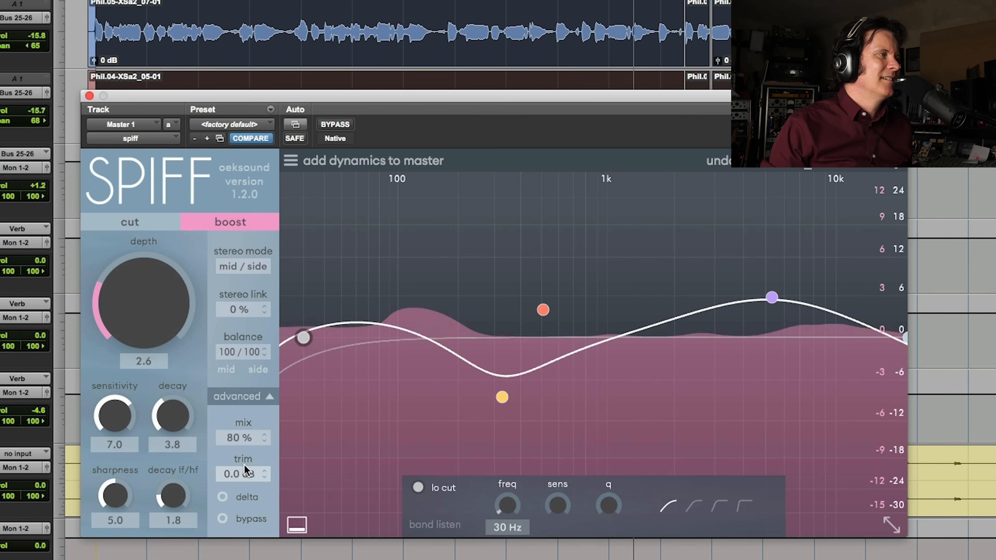
{"action": "left_click", "coordinate": [345, 125]}
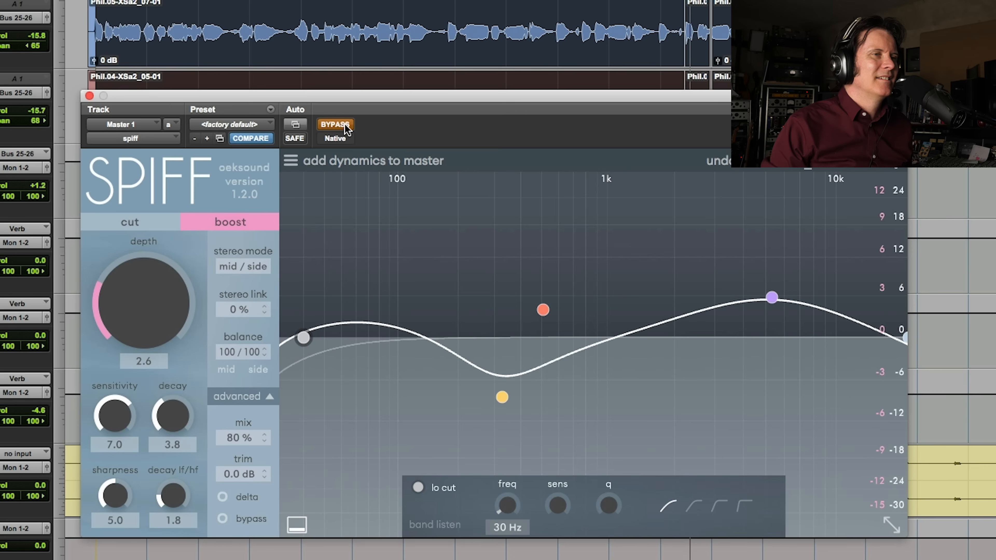
{"action": "left_click", "coordinate": [344, 125]}
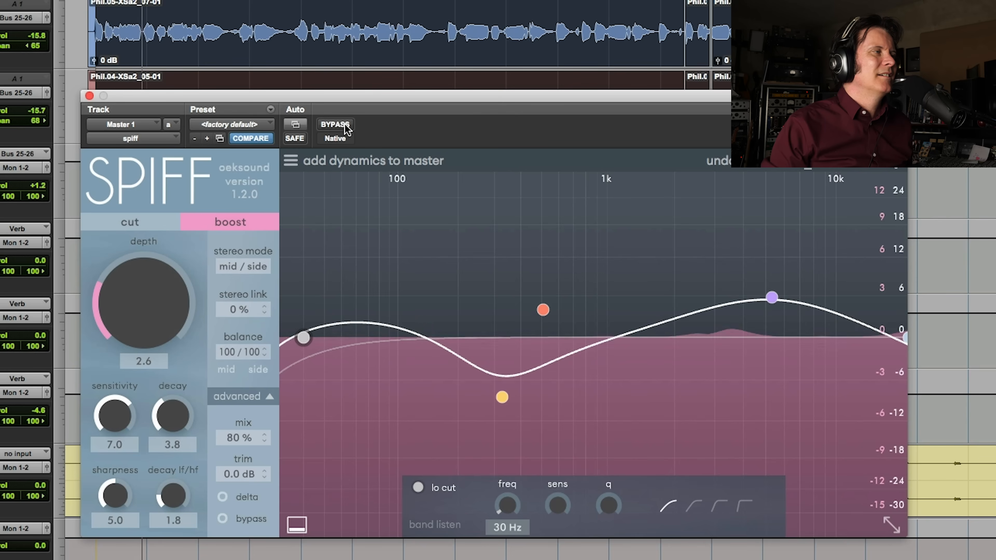
Compare the master against bypass once more and lower SPIFF's depth further
{"action": "left_click", "coordinate": [346, 125]}
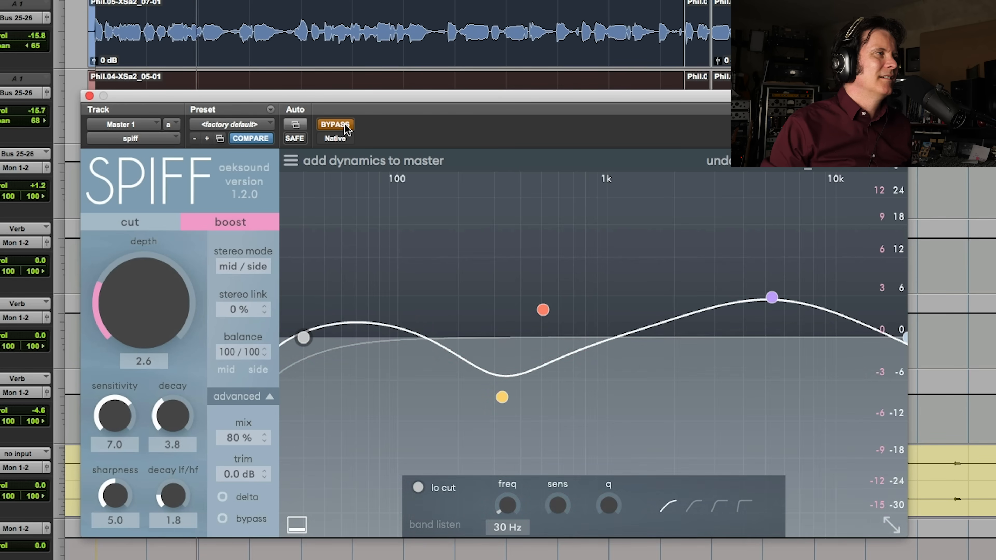
{"action": "left_click", "coordinate": [347, 125]}
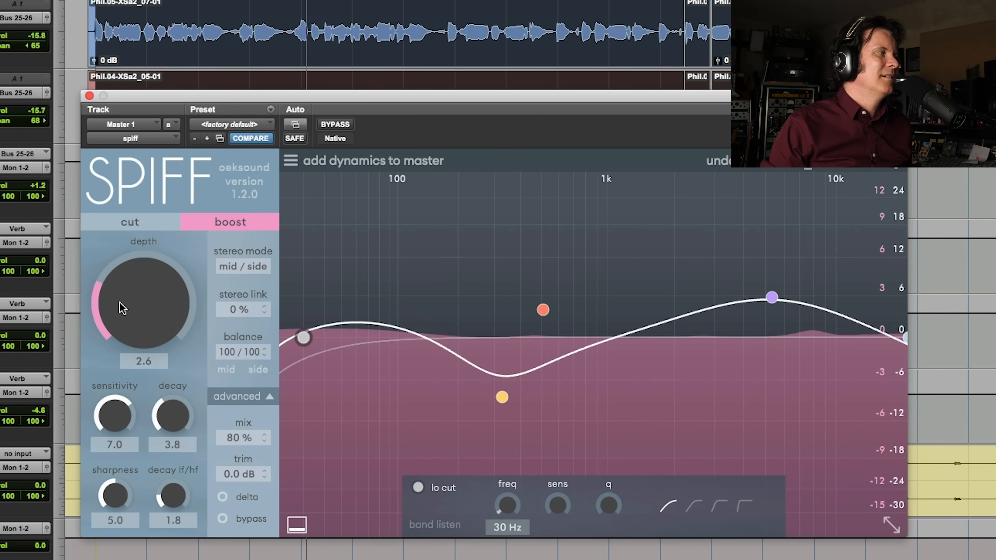
{"action": "left_click_drag", "start_coordinate": [114, 311], "coordinate": [90, 338]}
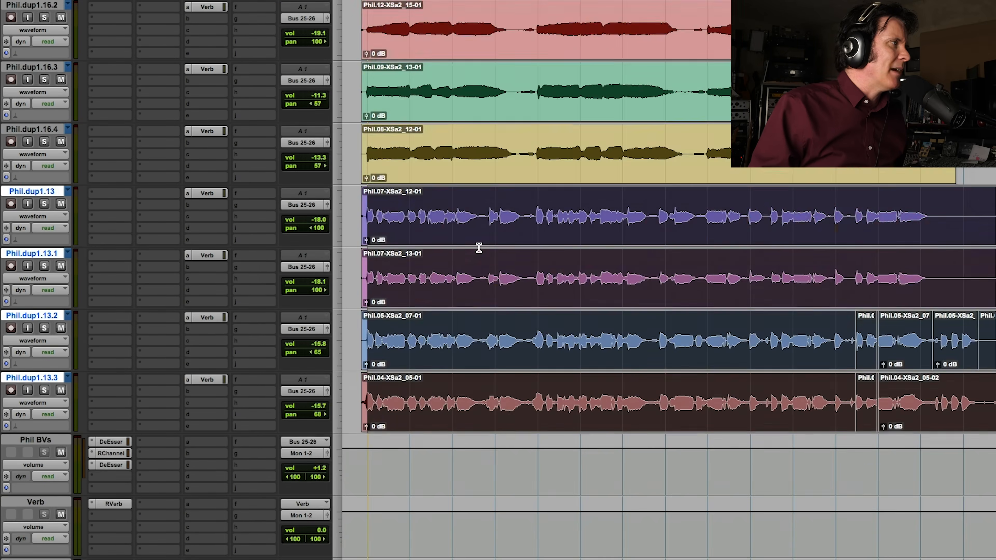
Insert SPIFF as a multichannel plug-in on the Acc.Group track
{"action": "scroll", "coordinate": [479, 249], "scroll_direction": "up", "scroll_amount": 20}
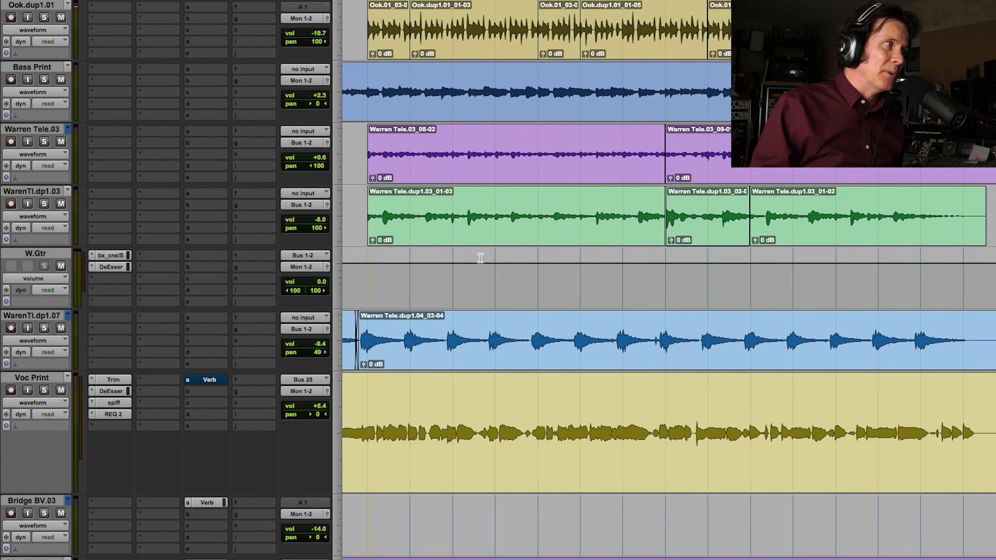
{"action": "scroll", "coordinate": [480, 258], "scroll_direction": "up", "scroll_amount": 5}
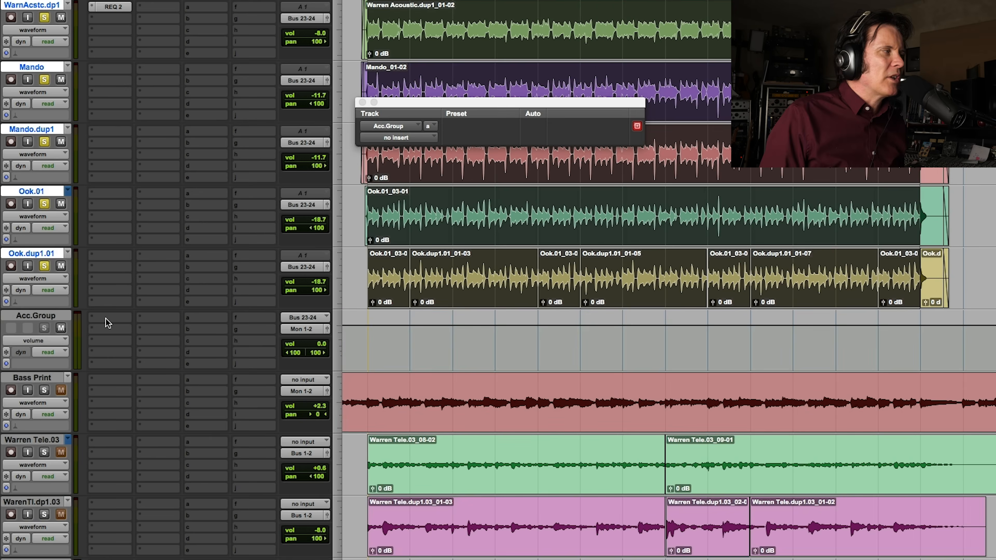
{"action": "left_click", "coordinate": [105, 319]}
{"action": "mouse_move", "coordinate": [184, 317]}
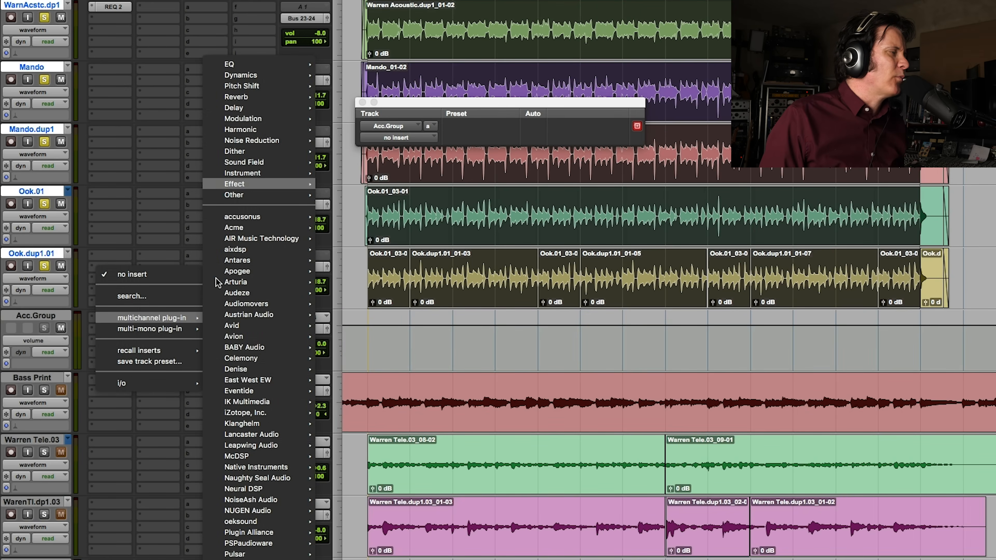
{"action": "mouse_move", "coordinate": [245, 510]}
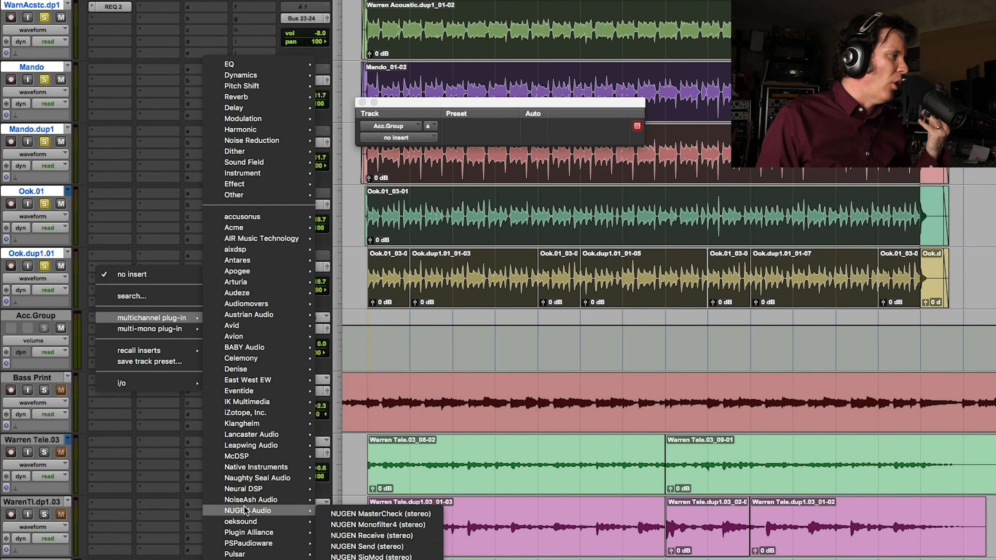
{"action": "mouse_move", "coordinate": [246, 477]}
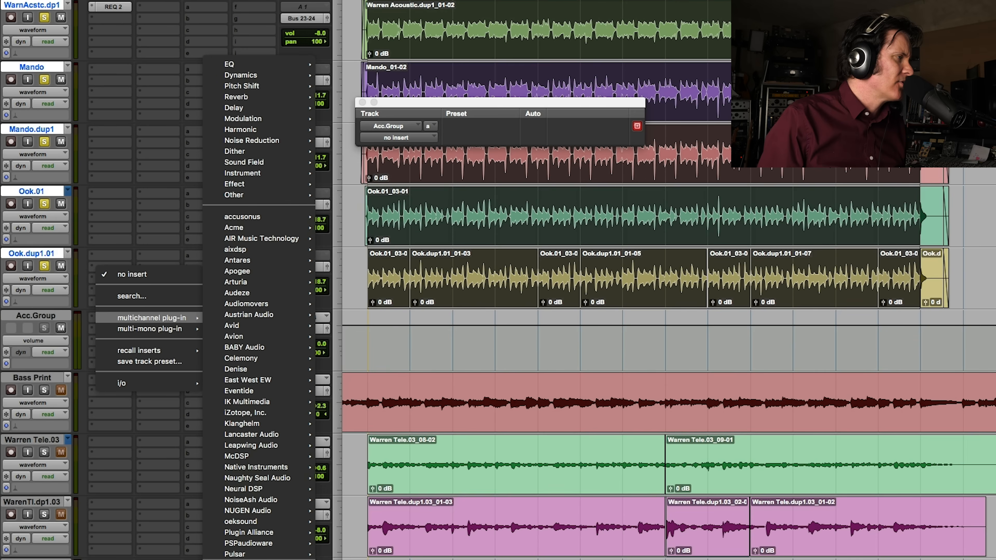
{"action": "mouse_move", "coordinate": [282, 428]}
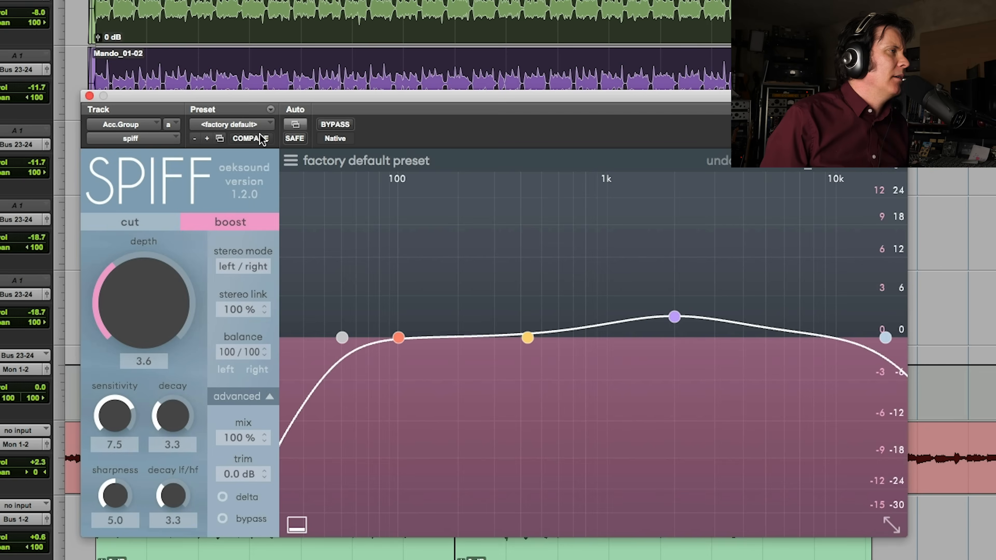
Try the guitar preset "aquarium guitar" on Acc.Group's SPIFF and replace it with "electric guitar pick attack"
{"action": "left_click", "coordinate": [295, 165]}
{"action": "mouse_move", "coordinate": [355, 406]}
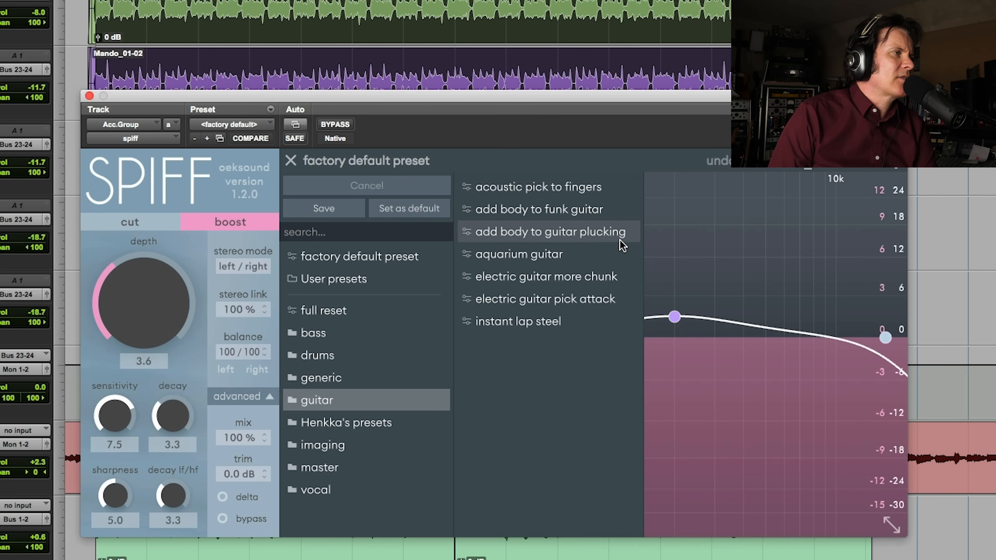
{"action": "left_click", "coordinate": [605, 258]}
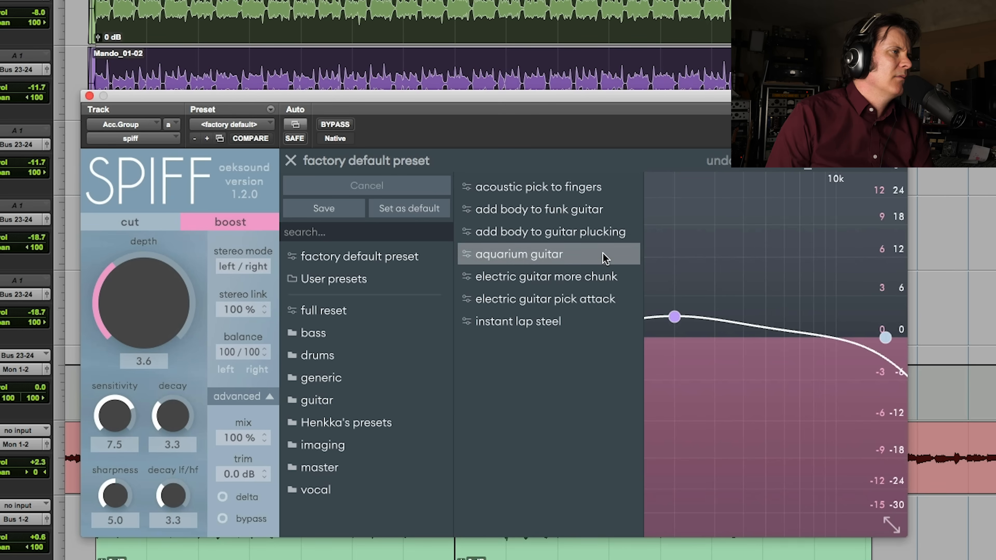
{"action": "left_click", "coordinate": [594, 308]}
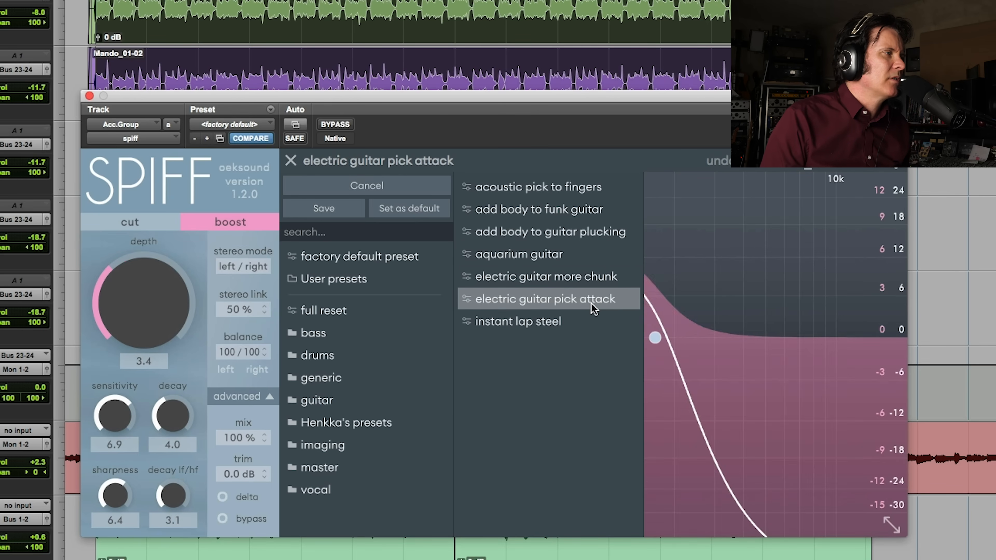
Listen to the preset's delta signal on Acc.Group, and compare the full sound with SPIFF bypassed and engaged
{"action": "left_click", "coordinate": [223, 497]}
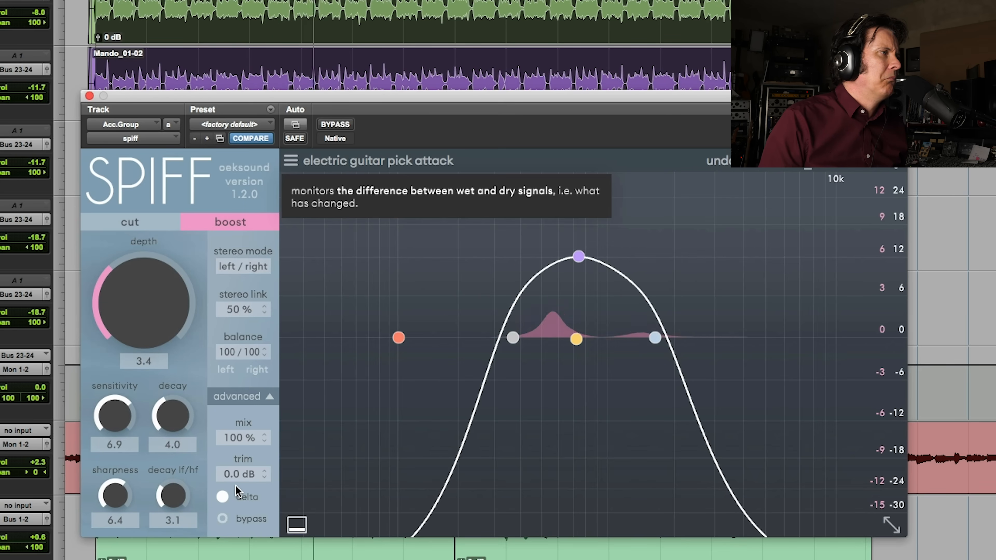
{"action": "left_click", "coordinate": [222, 499]}
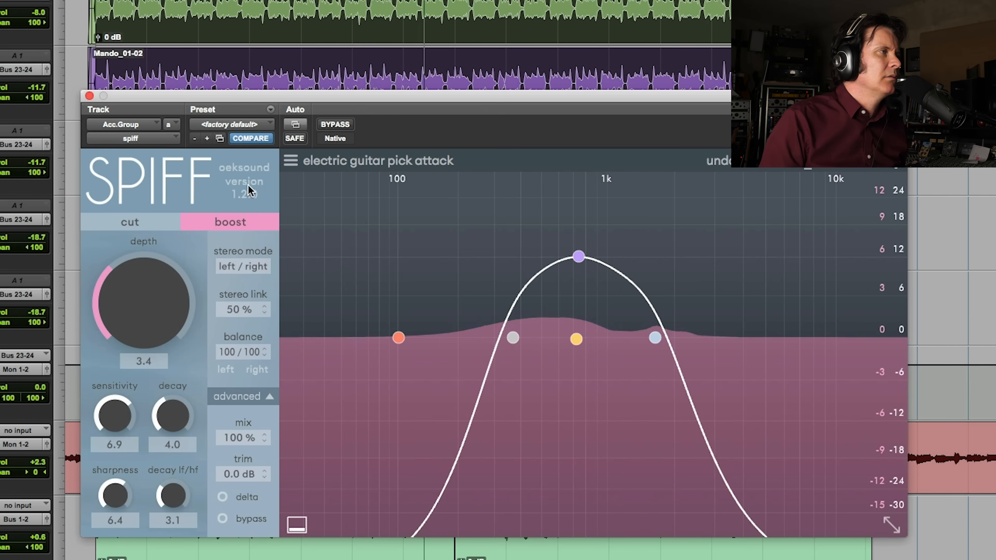
{"action": "left_click", "coordinate": [335, 124]}
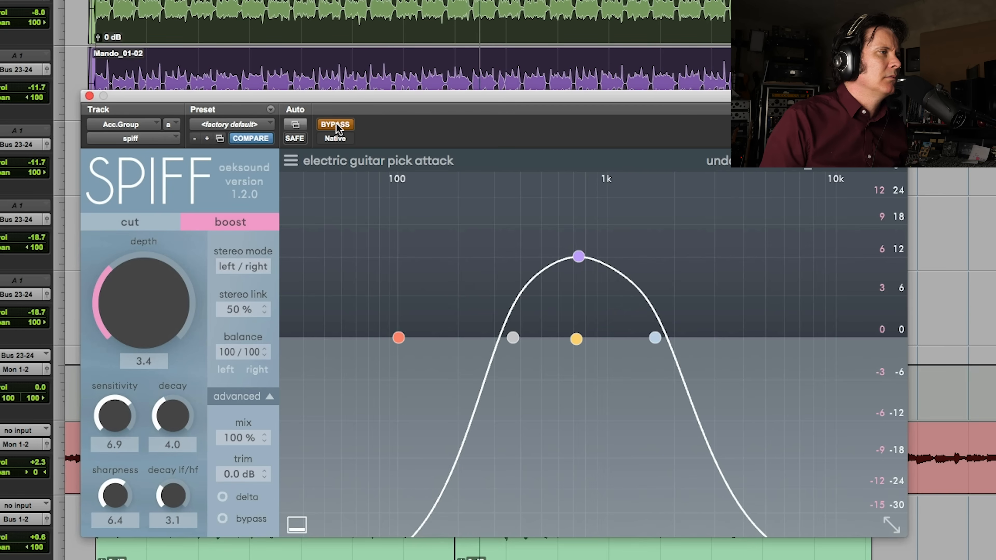
{"action": "left_click", "coordinate": [336, 124]}
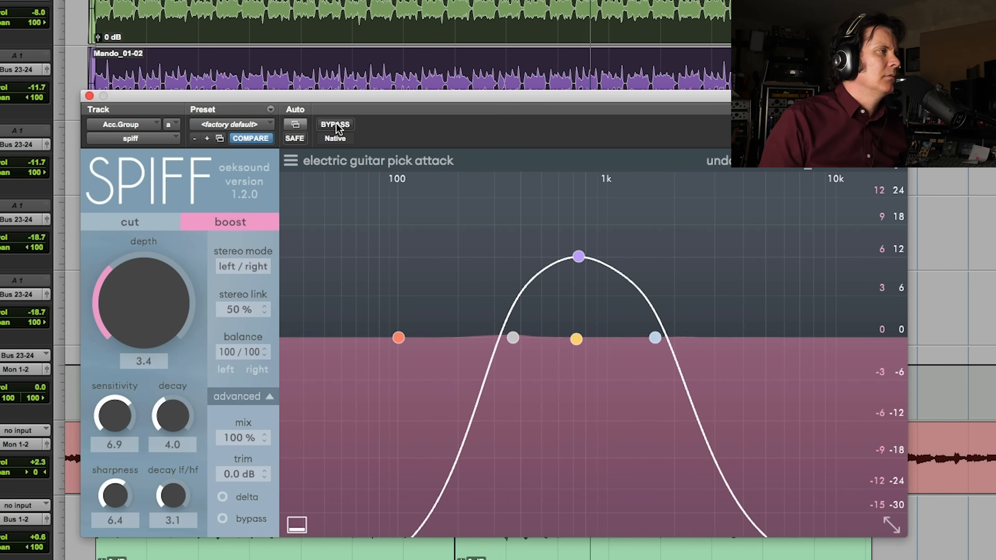
{"action": "left_click", "coordinate": [336, 124]}
{"action": "left_click", "coordinate": [337, 124]}
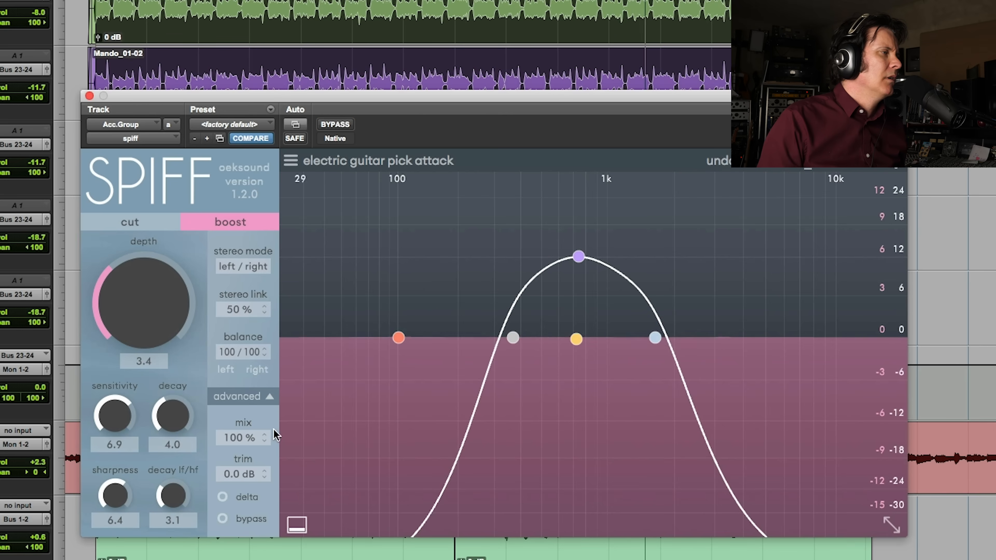
While monitoring the delta, shift band 3 to 1.9 kHz and the low cut to 748 Hz, moving the yellow band and high cut higher too
{"action": "left_click", "coordinate": [230, 499]}
{"action": "left_click_drag", "start_coordinate": [579, 258], "coordinate": [672, 271]}
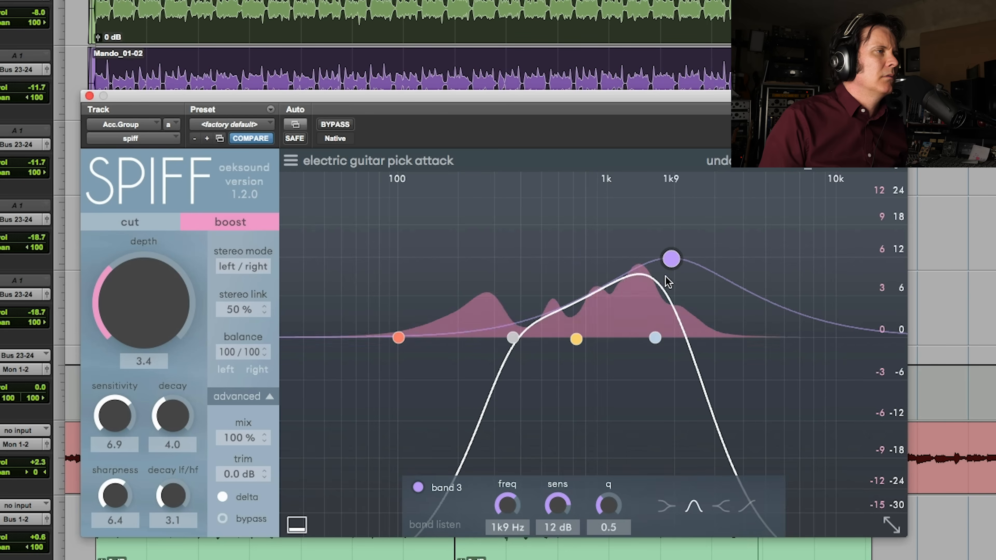
{"action": "left_click_drag", "start_coordinate": [654, 342], "coordinate": [750, 339]}
{"action": "left_click", "coordinate": [588, 341]}
{"action": "left_click_drag", "start_coordinate": [596, 344], "coordinate": [617, 343]}
{"action": "left_click_drag", "start_coordinate": [513, 338], "coordinate": [585, 350]}
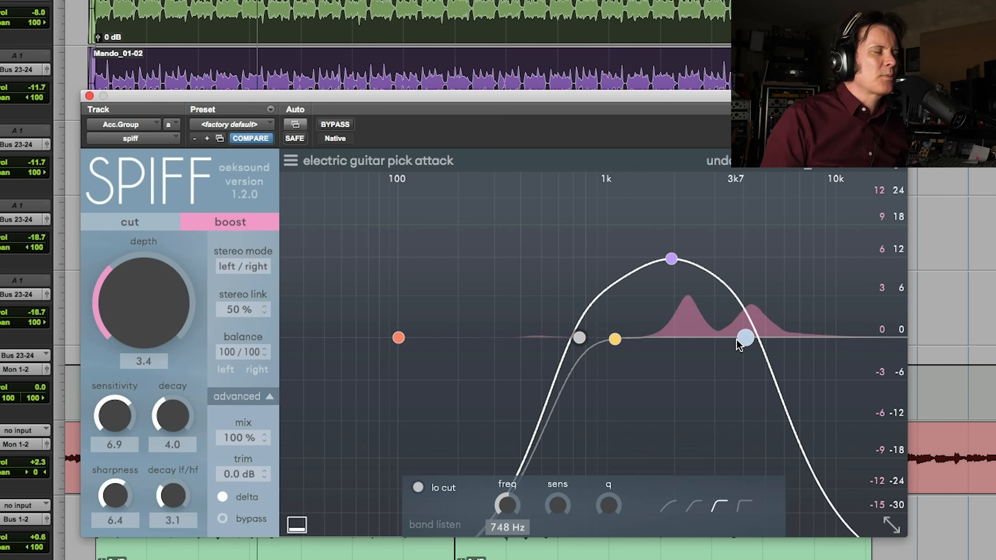
Try the stereo link at 100 %, and set it to 0 % while playing the delta signal
{"action": "left_click_drag", "start_coordinate": [240, 311], "coordinate": [249, 132]}
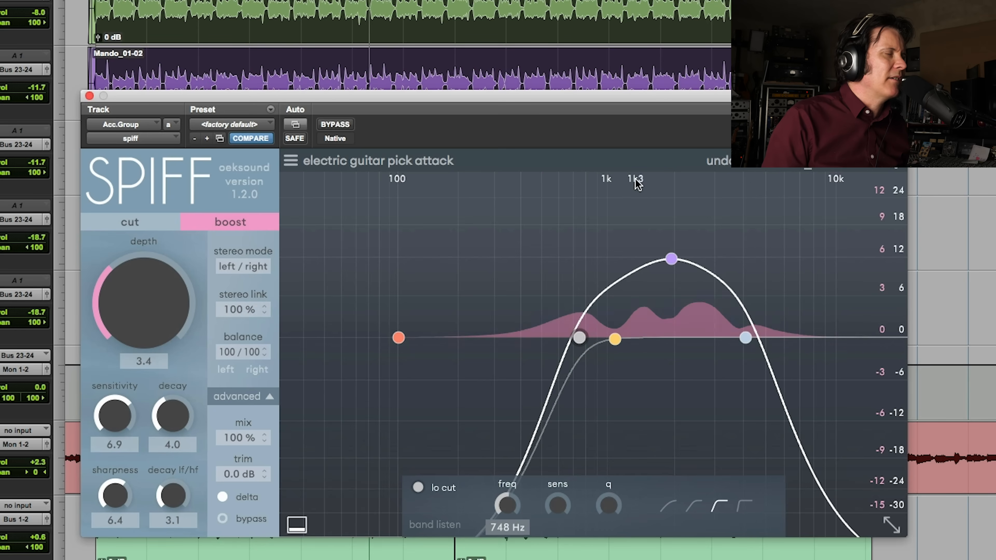
{"action": "left_click_drag", "start_coordinate": [236, 307], "coordinate": [238, 559]}
{"action": "key", "text": "space"}
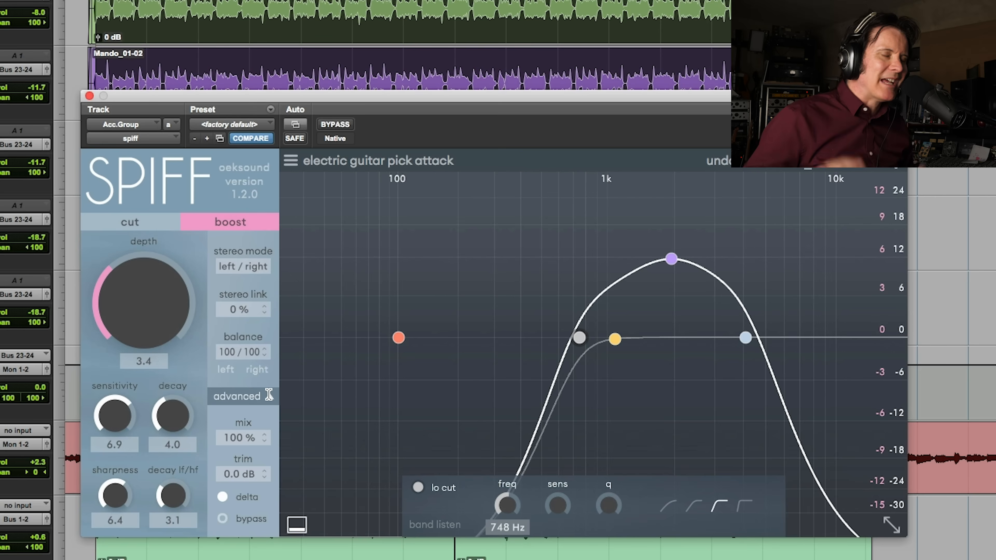
{"action": "key", "text": "space"}
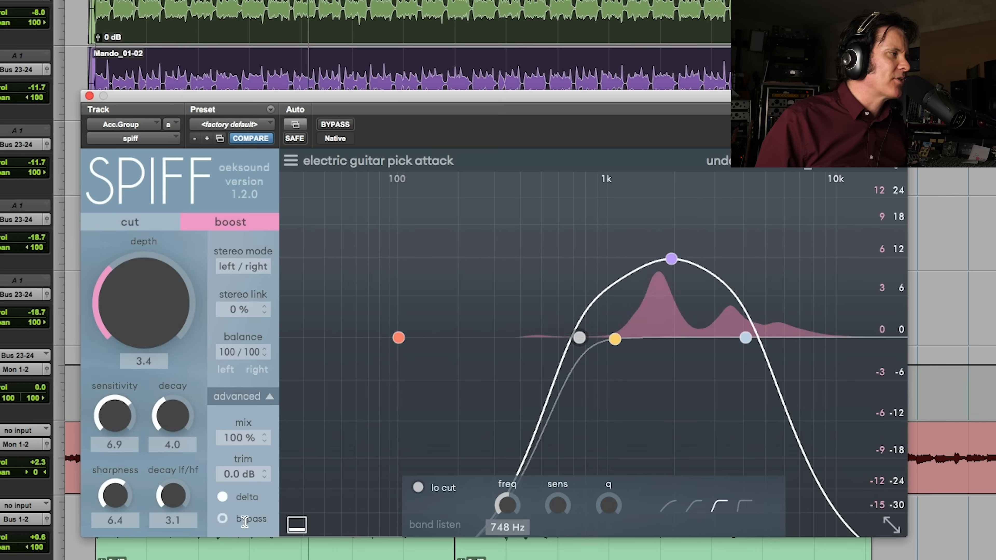
Raise the sensitivity to 8.6 and the depth to 4.5, and compare the full signal without delta against bypass
{"action": "left_click_drag", "start_coordinate": [117, 414], "coordinate": [125, 388]}
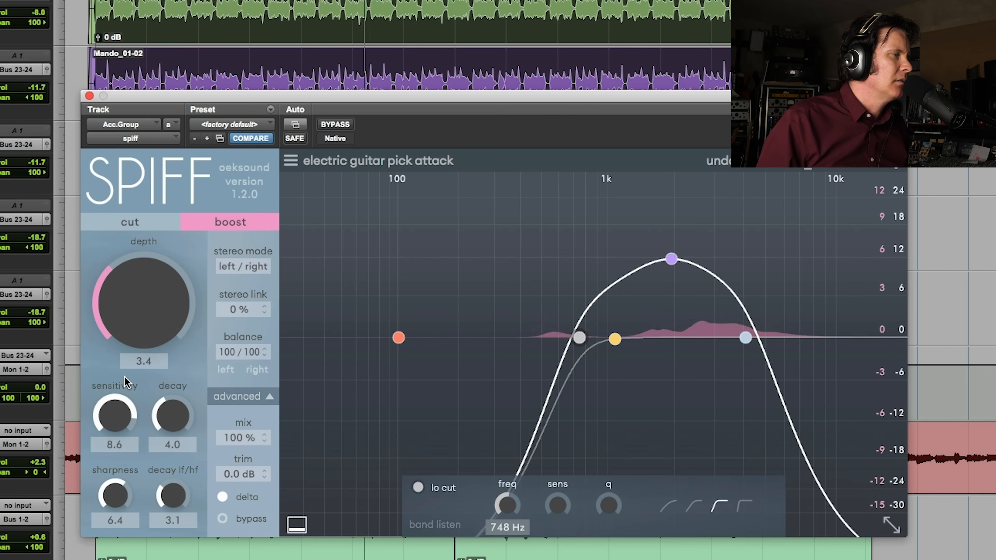
{"action": "left_click_drag", "start_coordinate": [142, 298], "coordinate": [144, 271]}
{"action": "left_click", "coordinate": [223, 498]}
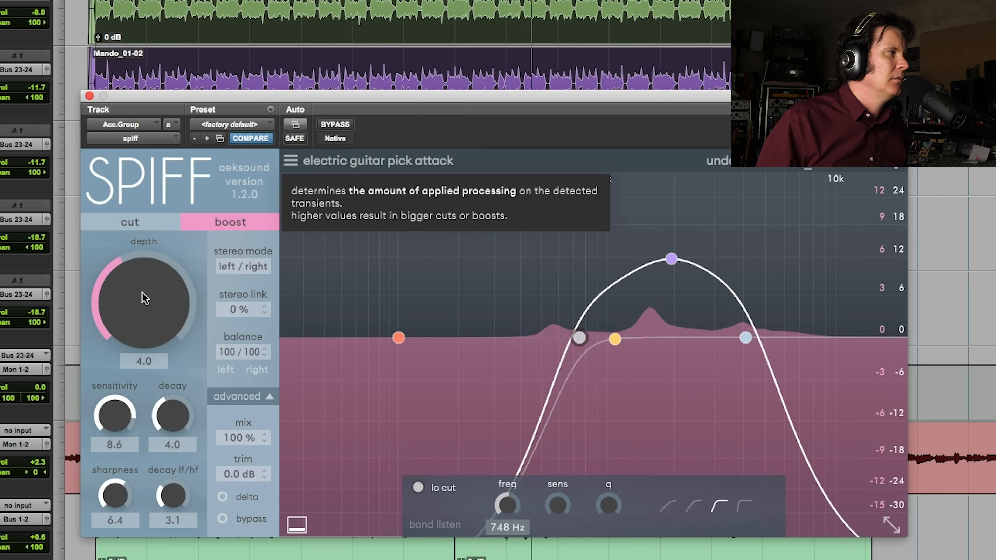
{"action": "left_click_drag", "start_coordinate": [149, 285], "coordinate": [149, 275]}
{"action": "left_click", "coordinate": [336, 124]}
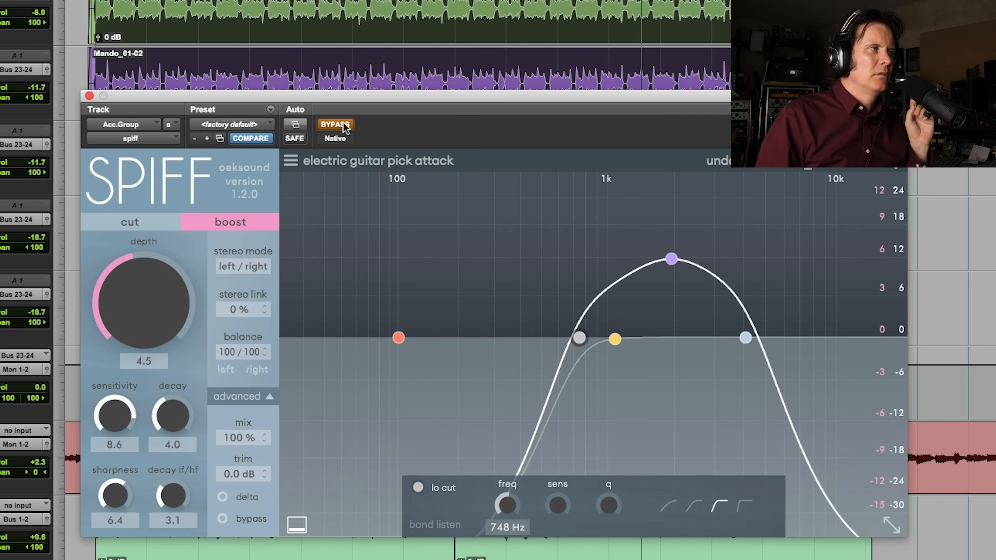
{"action": "left_click", "coordinate": [343, 125]}
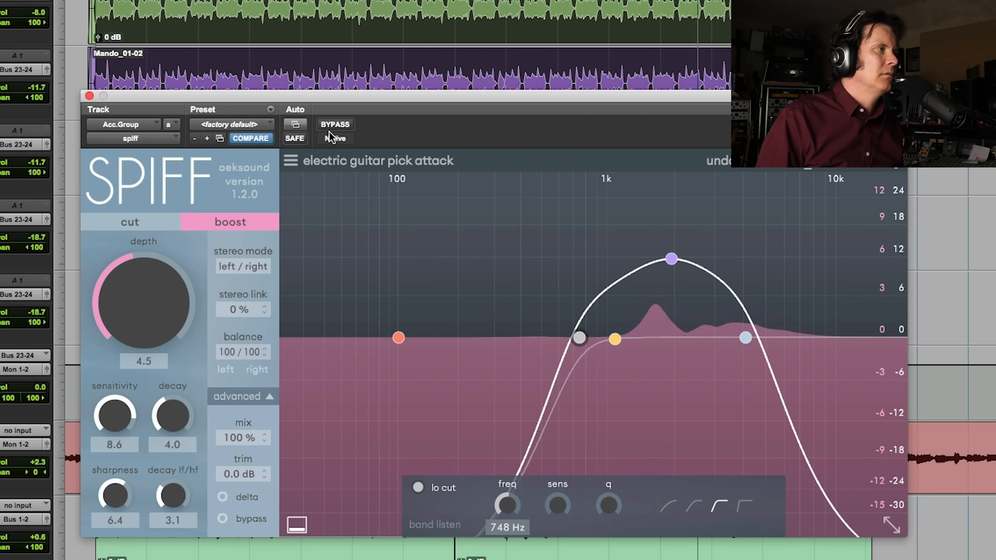
Raise the depth to 5.7 and the sensitivity to 8.8, and compare the processed sound with bypass
{"action": "left_click_drag", "start_coordinate": [141, 287], "coordinate": [142, 280]}
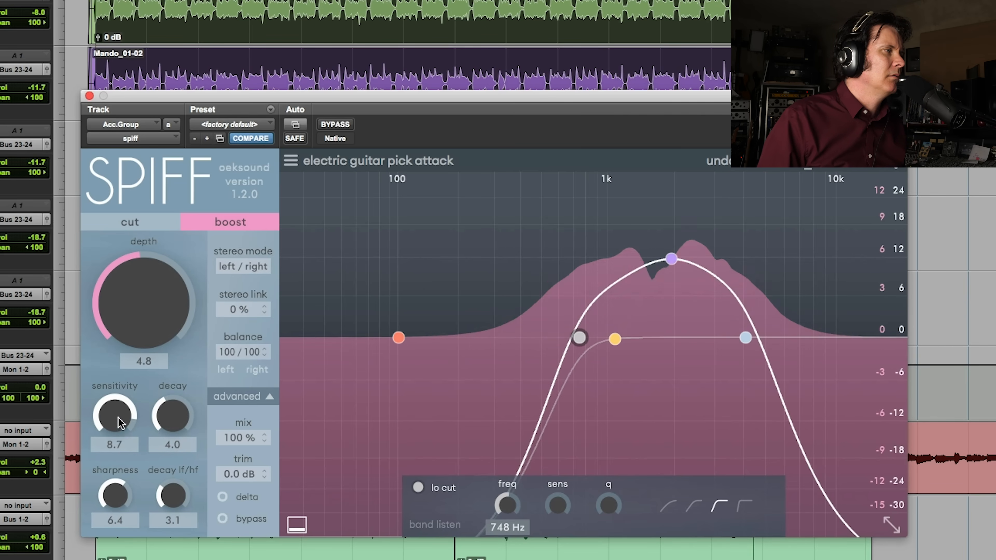
{"action": "left_click_drag", "start_coordinate": [118, 418], "coordinate": [118, 415]}
{"action": "left_click_drag", "start_coordinate": [119, 281], "coordinate": [124, 270]}
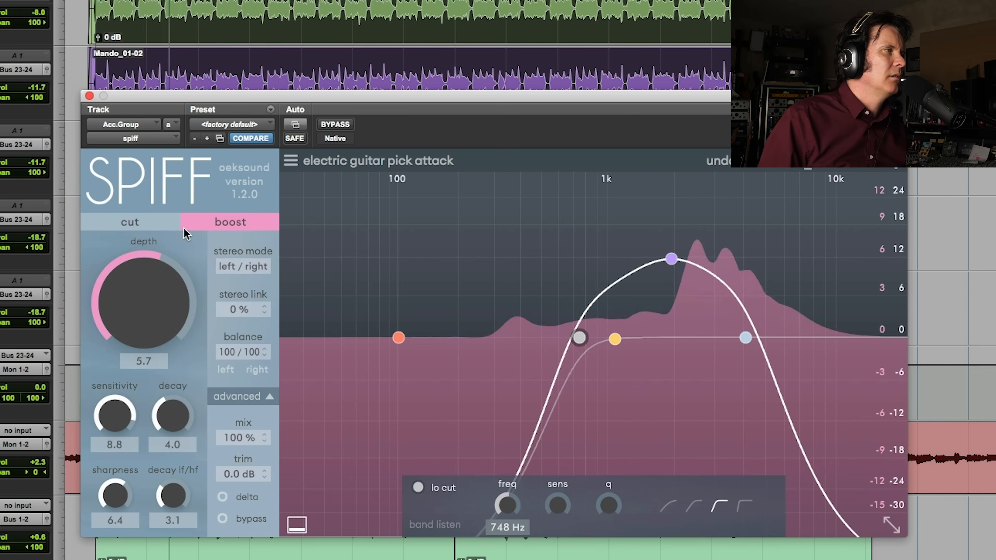
{"action": "left_click", "coordinate": [336, 125]}
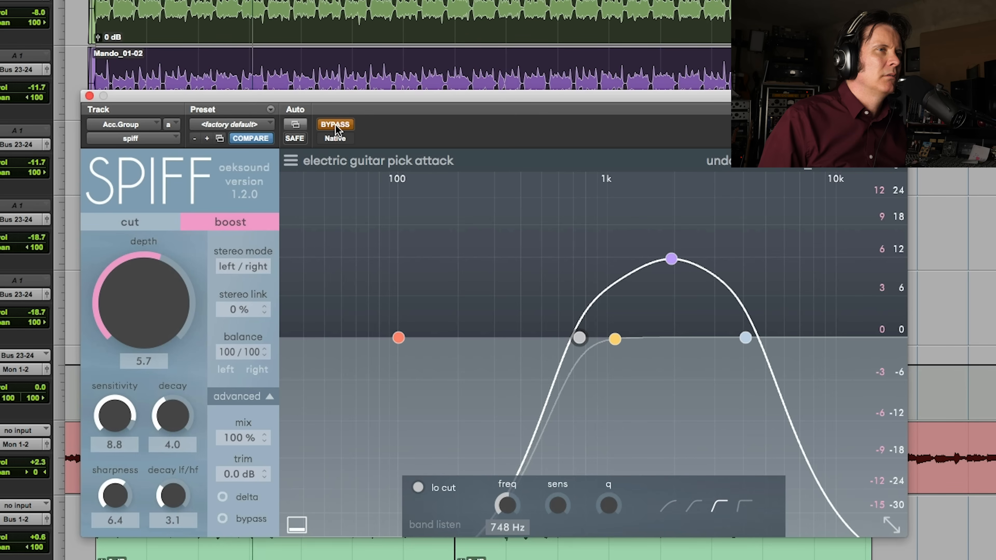
{"action": "left_click", "coordinate": [336, 125]}
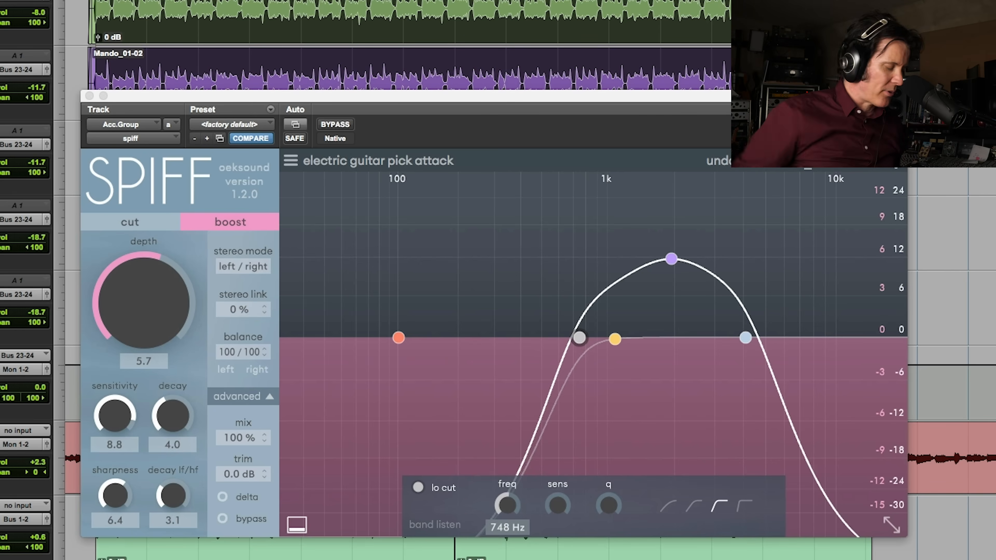
Raise the Acc.Group track's volume to +4.8 dB during playback, and compare the mix with SPIFF bypassed and engaged
{"action": "key", "text": "space"}
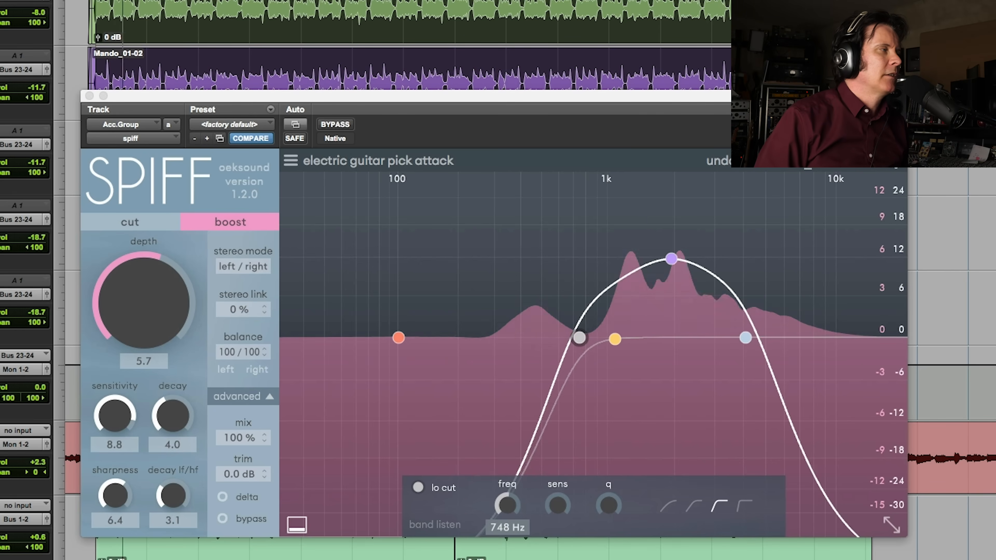
{"action": "left_click_drag", "start_coordinate": [38, 390], "coordinate": [36, 387]}
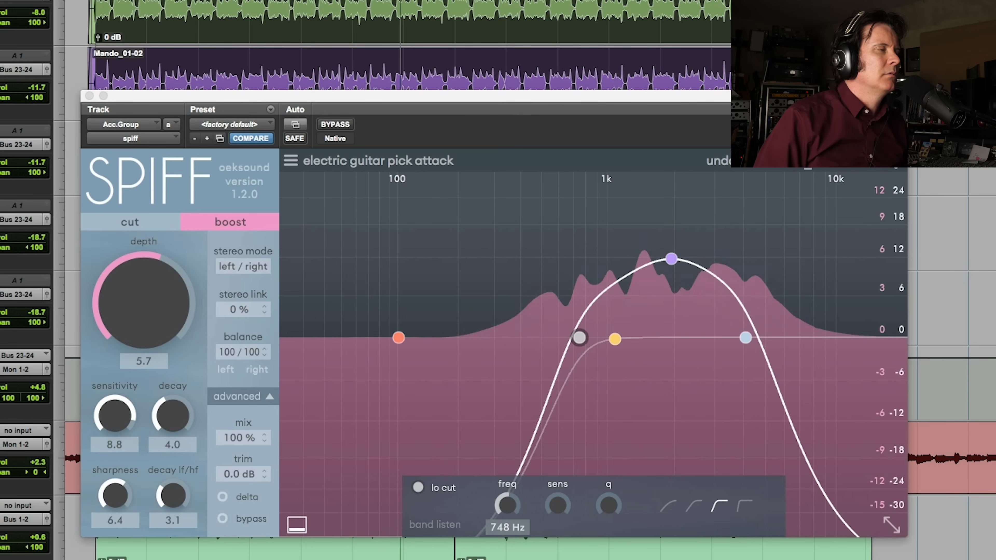
{"action": "left_click", "coordinate": [335, 125]}
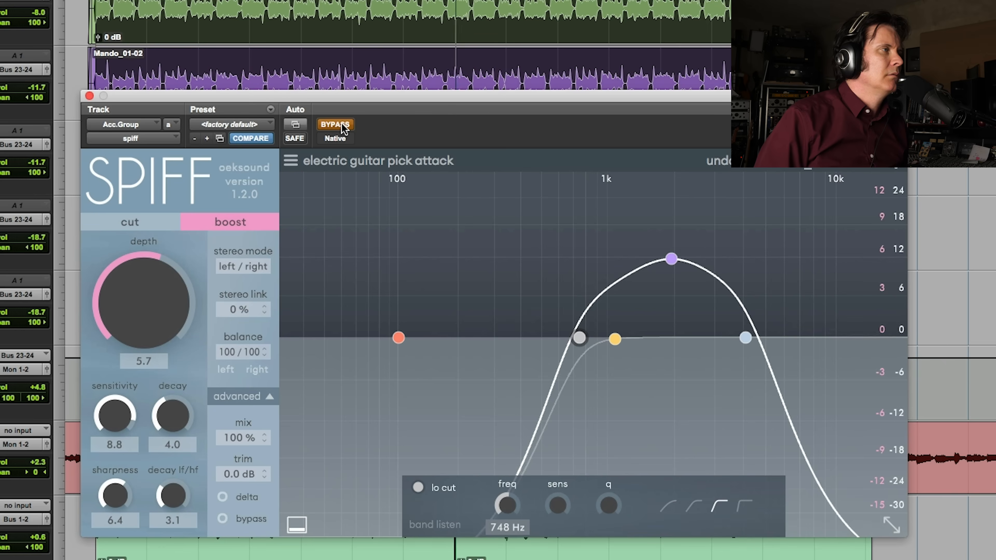
{"action": "left_click", "coordinate": [335, 125]}
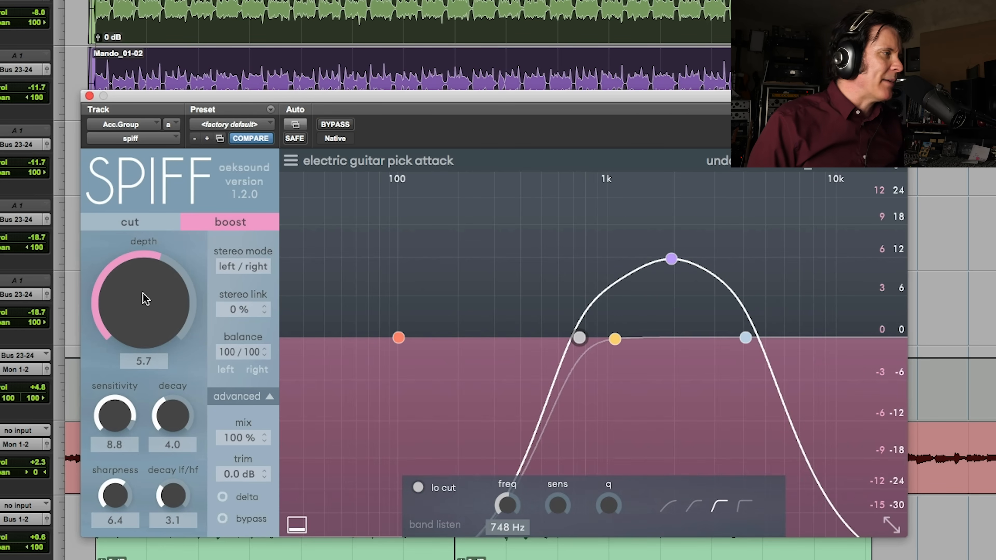
Lower the depth in stages to 4.3, 4.2 and 4.0, comparing against bypass along the way
{"action": "left_click_drag", "start_coordinate": [136, 298], "coordinate": [131, 310]}
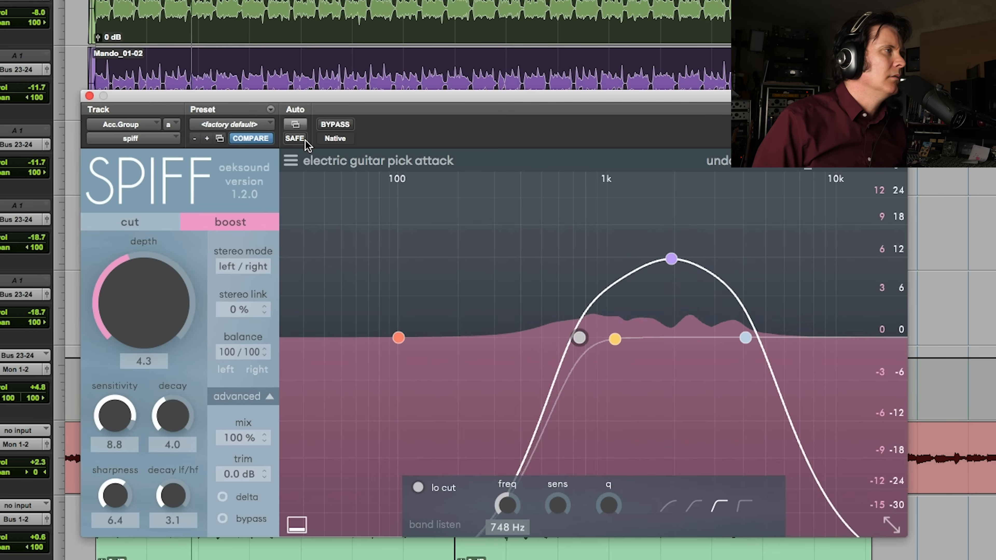
{"action": "left_click", "coordinate": [337, 125]}
{"action": "left_click", "coordinate": [336, 124]}
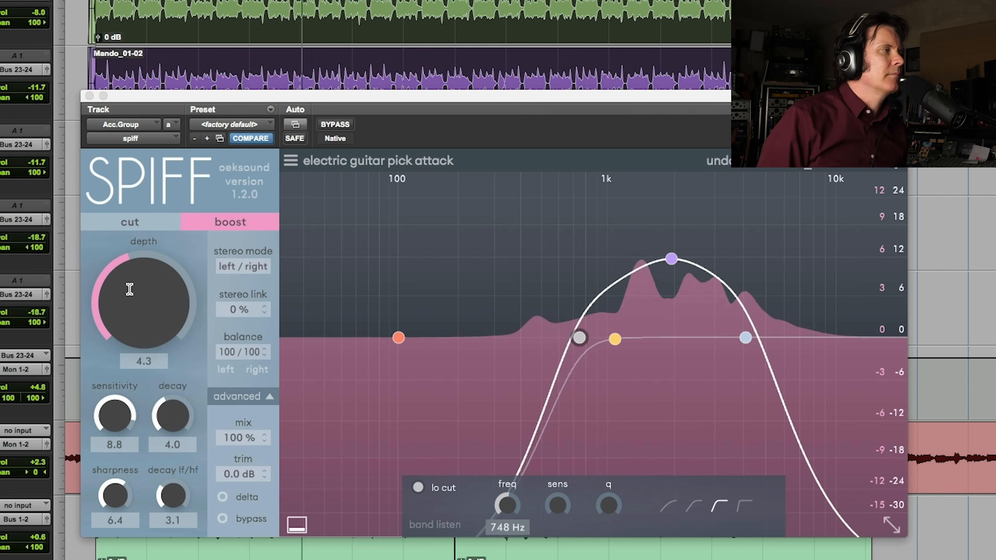
{"action": "left_click", "coordinate": [121, 290]}
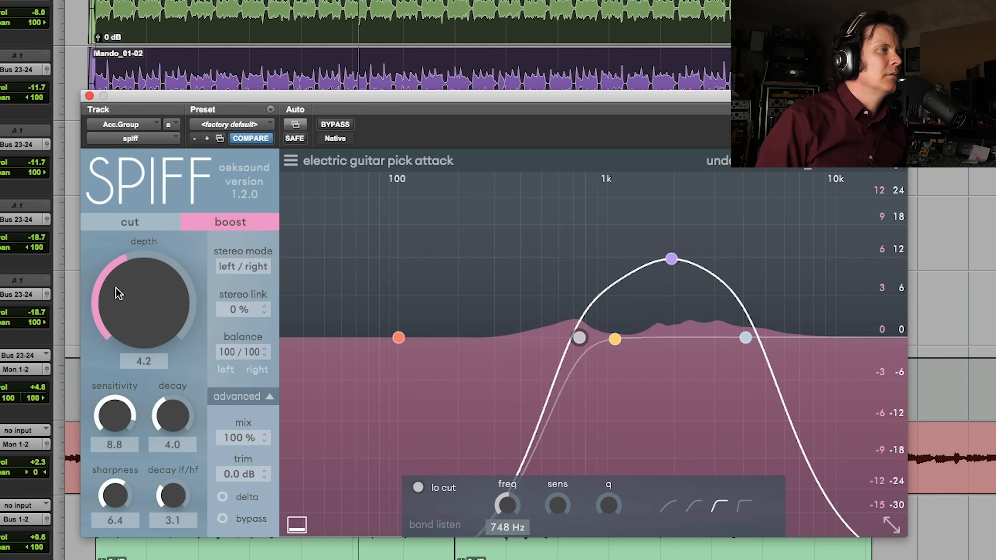
{"action": "left_click", "coordinate": [336, 125]}
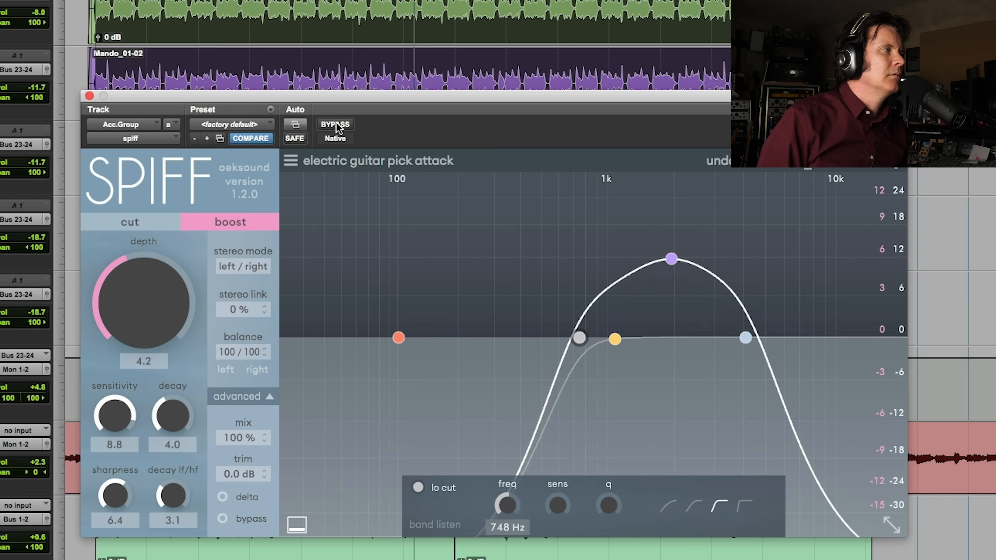
{"action": "left_click", "coordinate": [337, 126]}
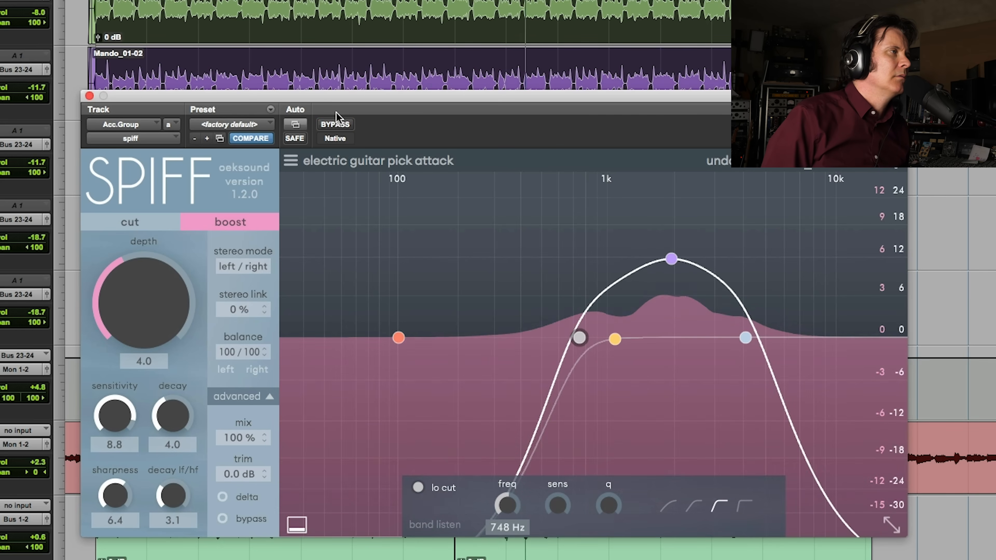
{"action": "left_click", "coordinate": [342, 129]}
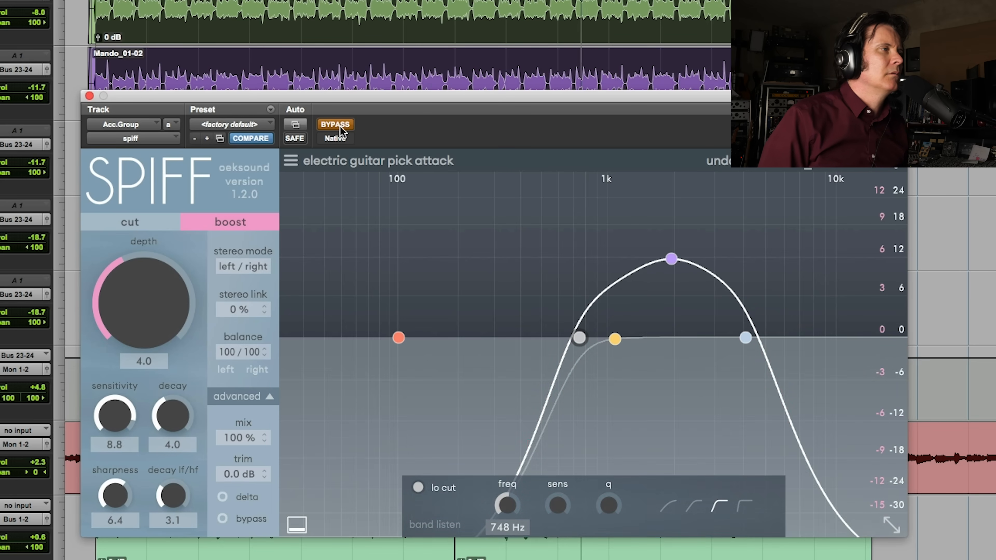
{"action": "left_click", "coordinate": [341, 129]}
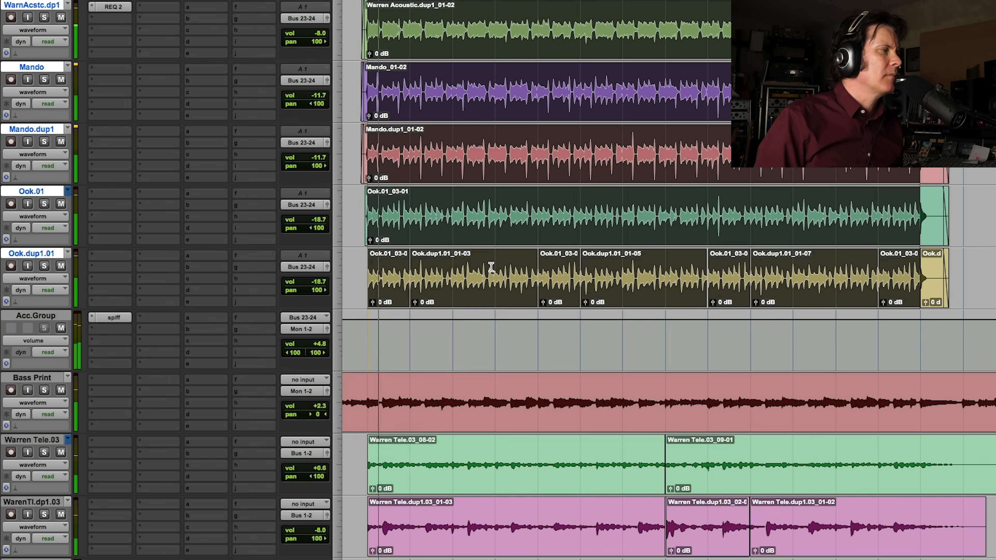
Reopen SPIFF on the Acc.Group track and look through its advanced settings, including the resolution choices
{"action": "scroll", "coordinate": [493, 267], "scroll_direction": "down", "scroll_amount": 5}
{"action": "scroll", "coordinate": [493, 267], "scroll_direction": "down", "scroll_amount": 4}
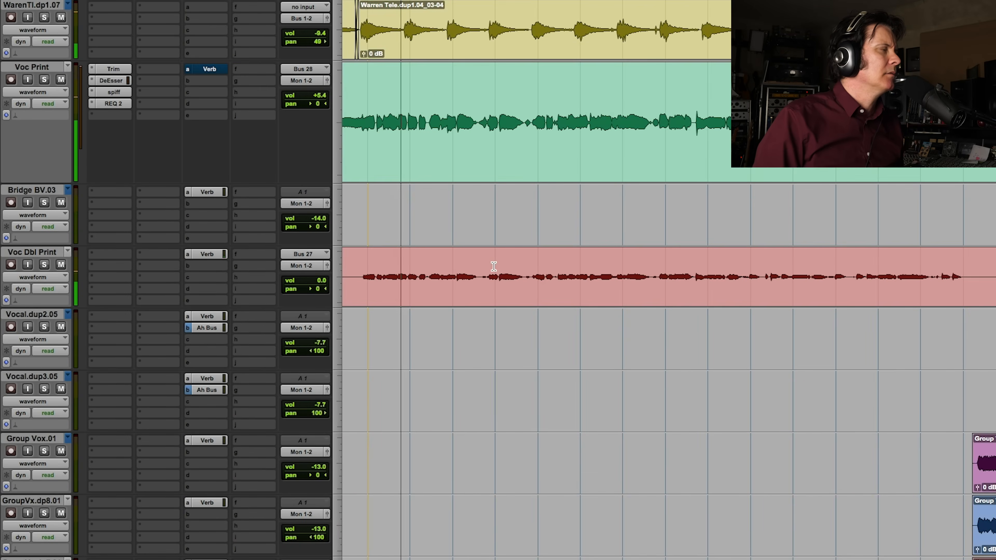
{"action": "scroll", "coordinate": [494, 267], "scroll_direction": "up", "scroll_amount": 9}
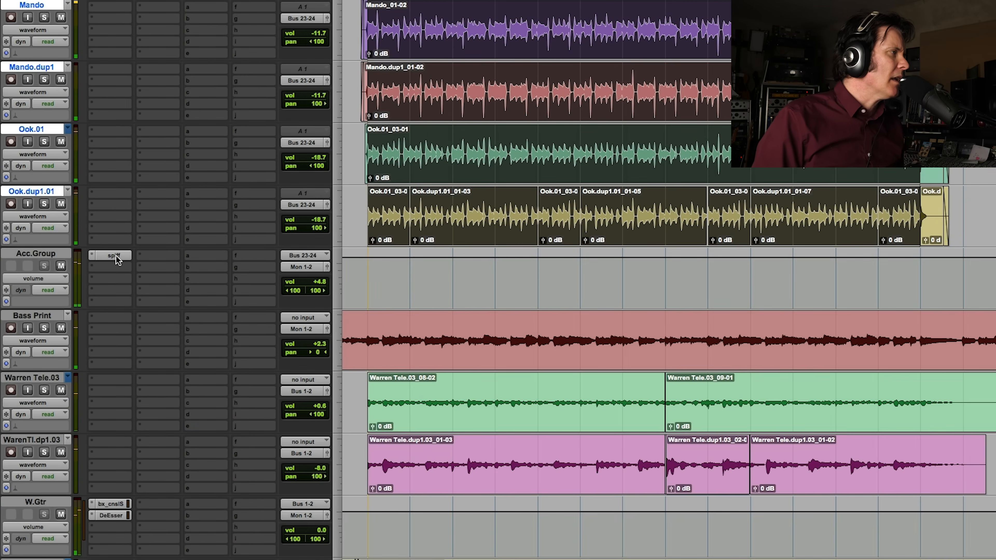
{"action": "left_click", "coordinate": [114, 255]}
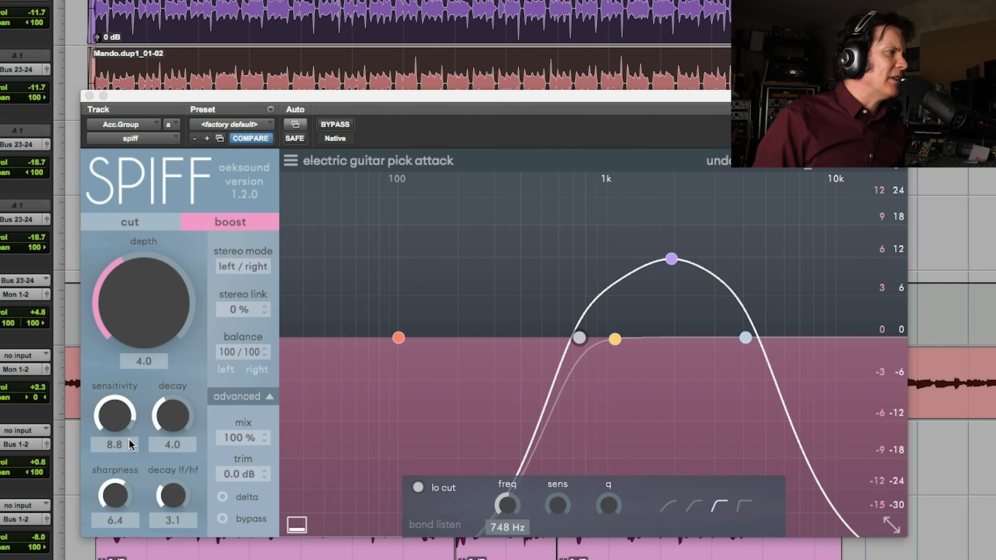
{"action": "left_click", "coordinate": [268, 400]}
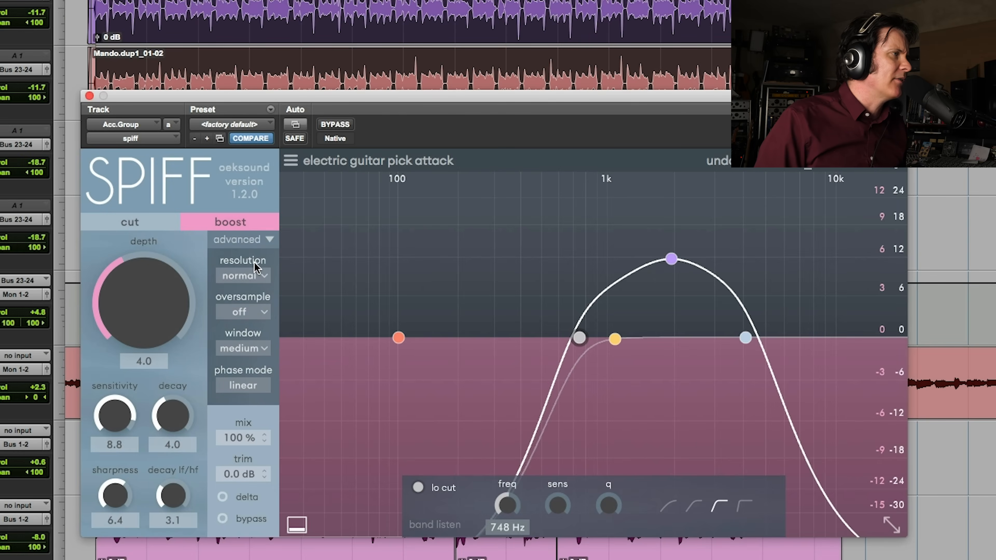
{"action": "left_click", "coordinate": [265, 277]}
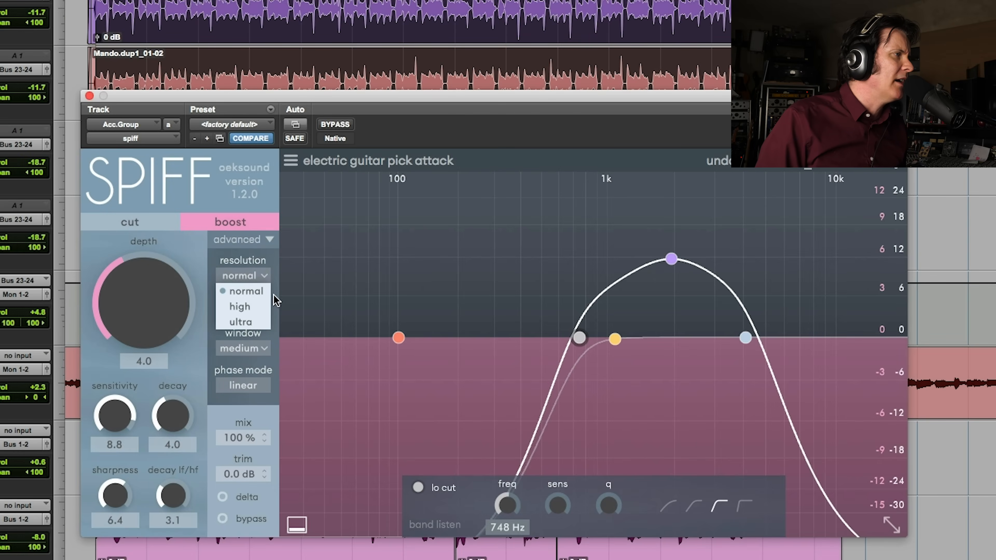
{"action": "left_click", "coordinate": [254, 246]}
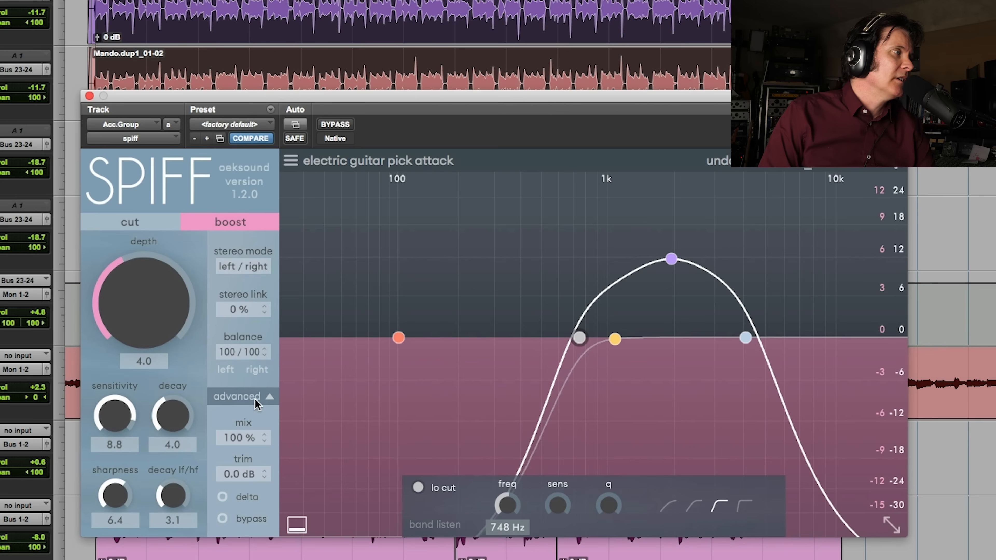
Look through SPIFF's oversample and window choices in the advanced settings on the Acc.Group track
{"action": "left_click", "coordinate": [269, 400]}
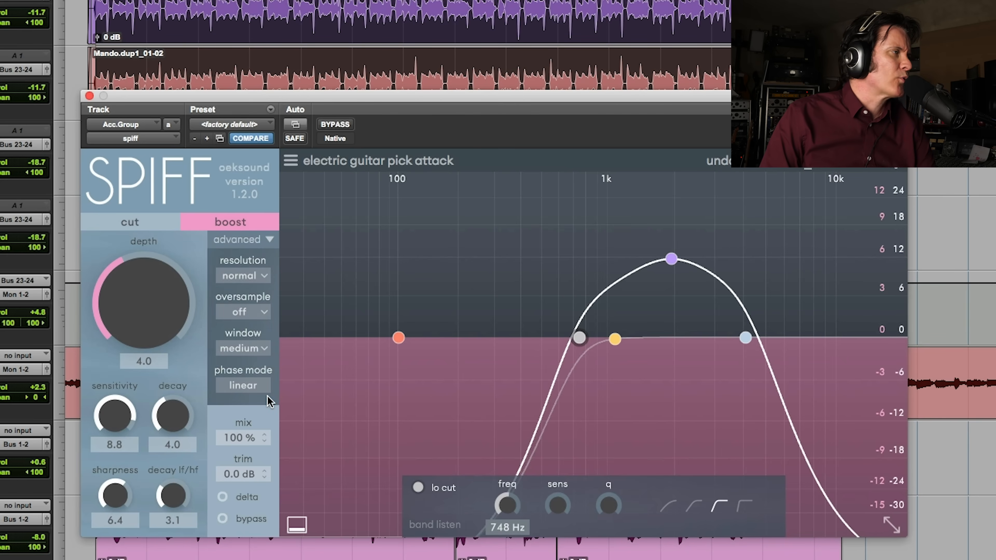
{"action": "left_click", "coordinate": [266, 313]}
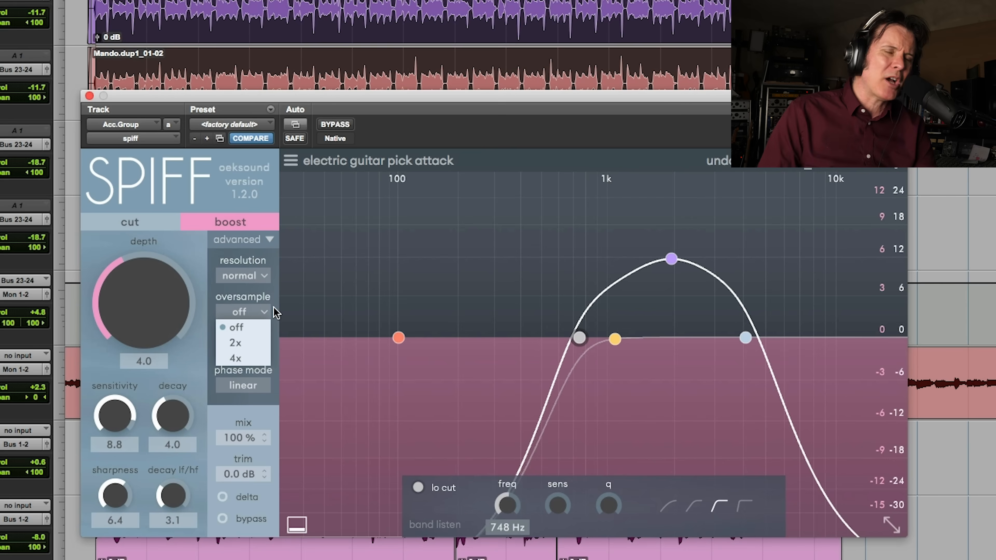
{"action": "left_click", "coordinate": [262, 409]}
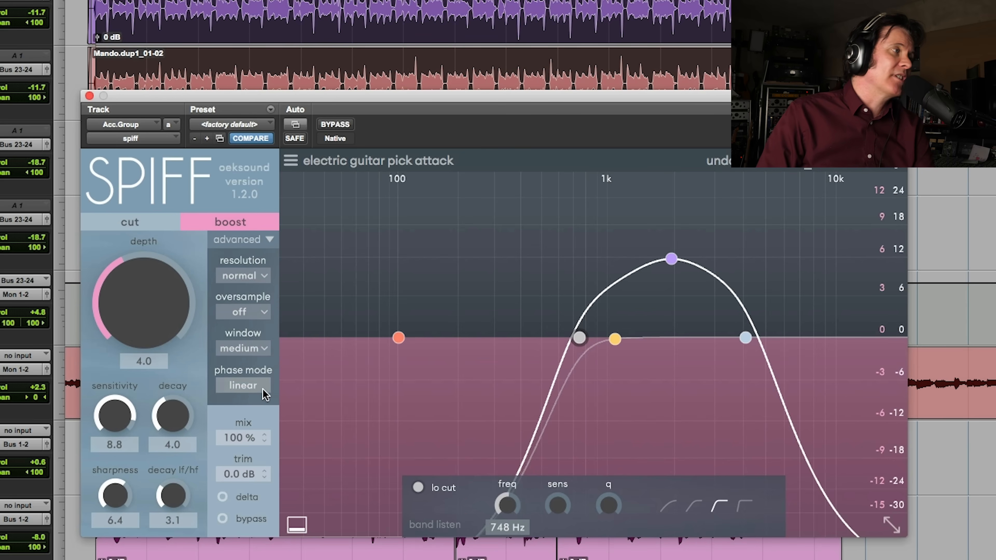
{"action": "left_click", "coordinate": [265, 350]}
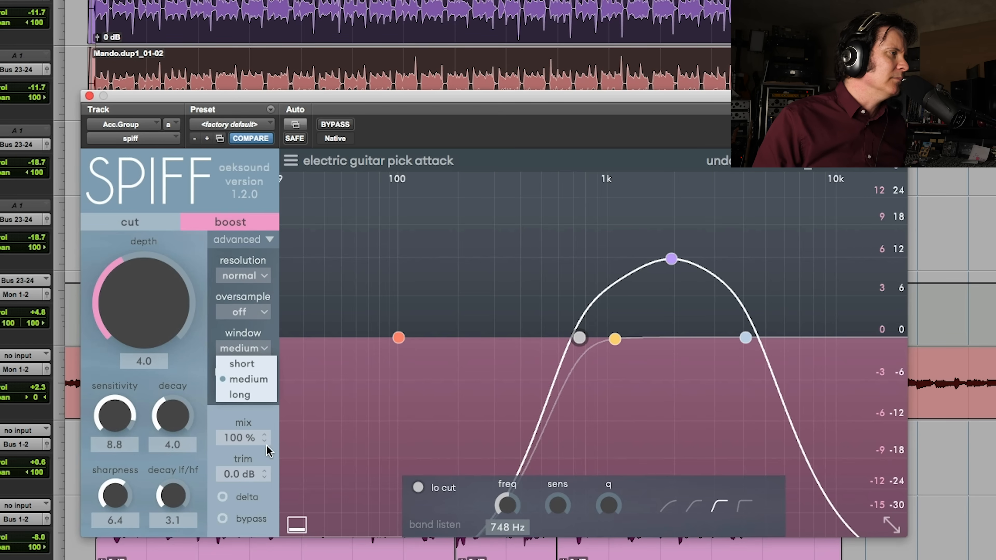
Play the mix and compare the Acc.Group sound with SPIFF bypassed and engaged
{"action": "key", "text": "space"}
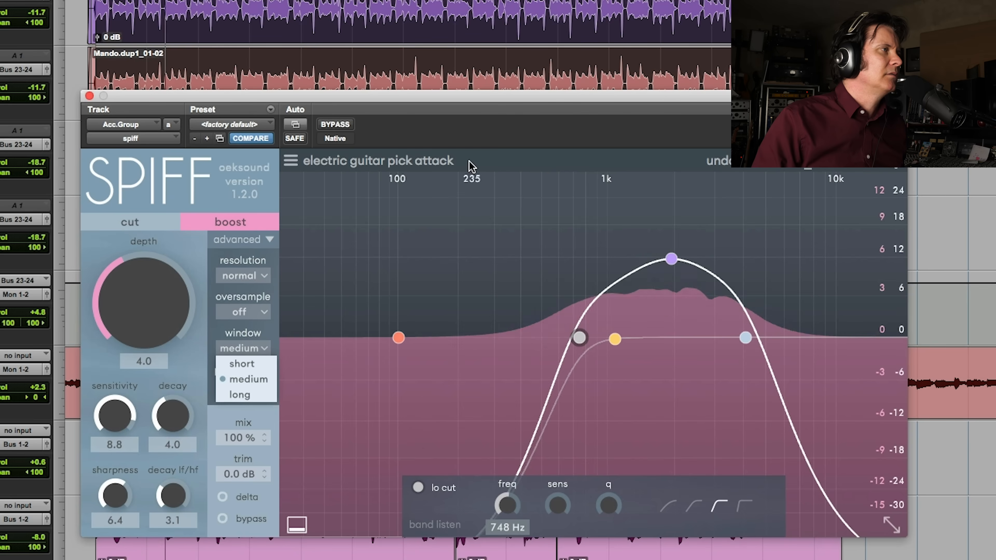
{"action": "left_click", "coordinate": [335, 124]}
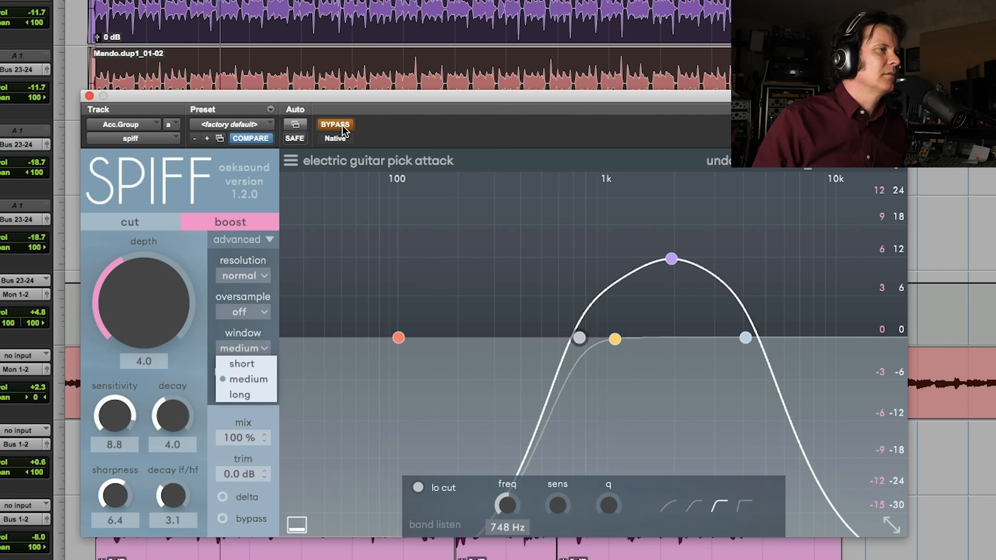
{"action": "left_click", "coordinate": [343, 128]}
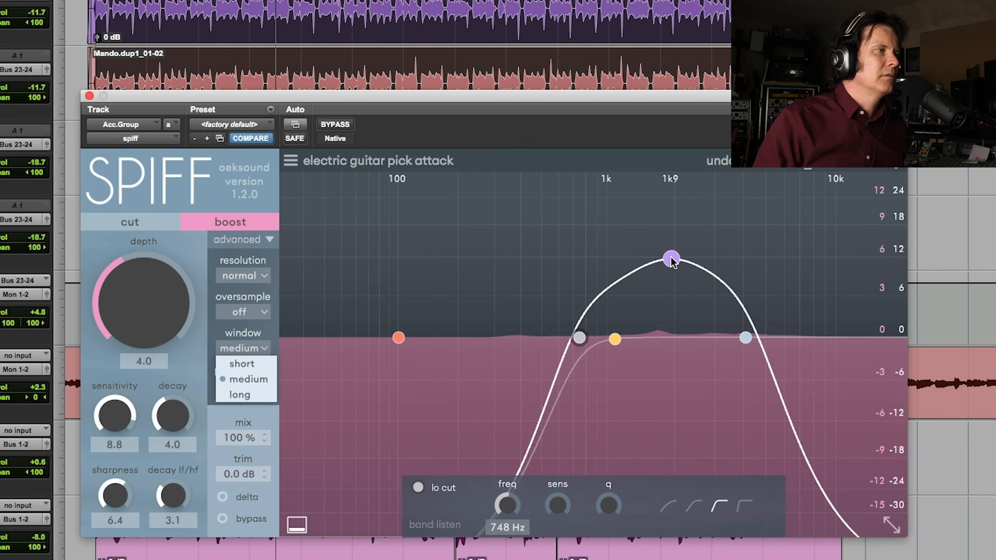
Shift band 3 to about 2.2 kHz at 11 dB and move the low- and high-cut points up in frequency
{"action": "left_click_drag", "start_coordinate": [672, 259], "coordinate": [682, 264]}
{"action": "left_click_drag", "start_coordinate": [745, 338], "coordinate": [774, 340]}
{"action": "left_click_drag", "start_coordinate": [616, 340], "coordinate": [590, 339]}
{"action": "left_click_drag", "start_coordinate": [683, 262], "coordinate": [688, 261]}
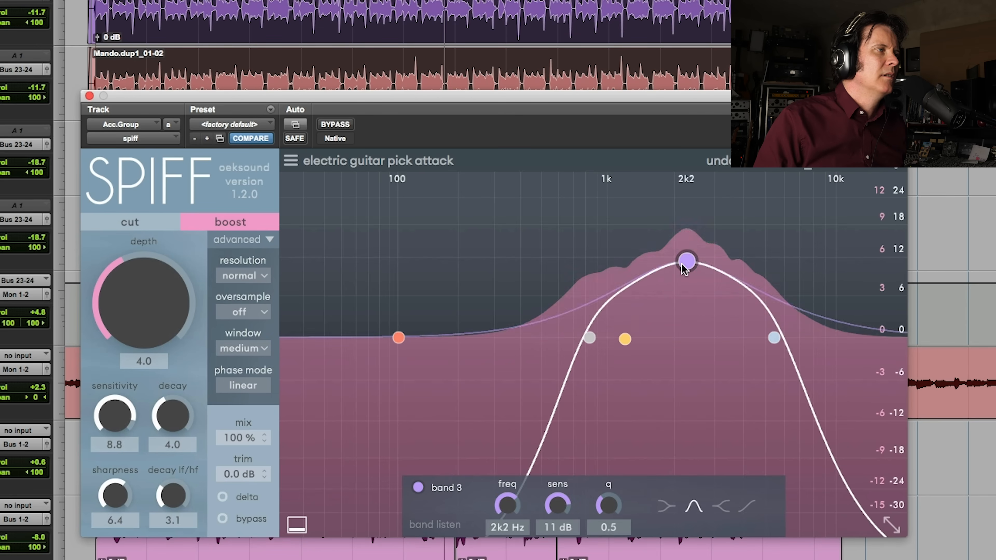
{"action": "left_click_drag", "start_coordinate": [775, 339], "coordinate": [781, 338]}
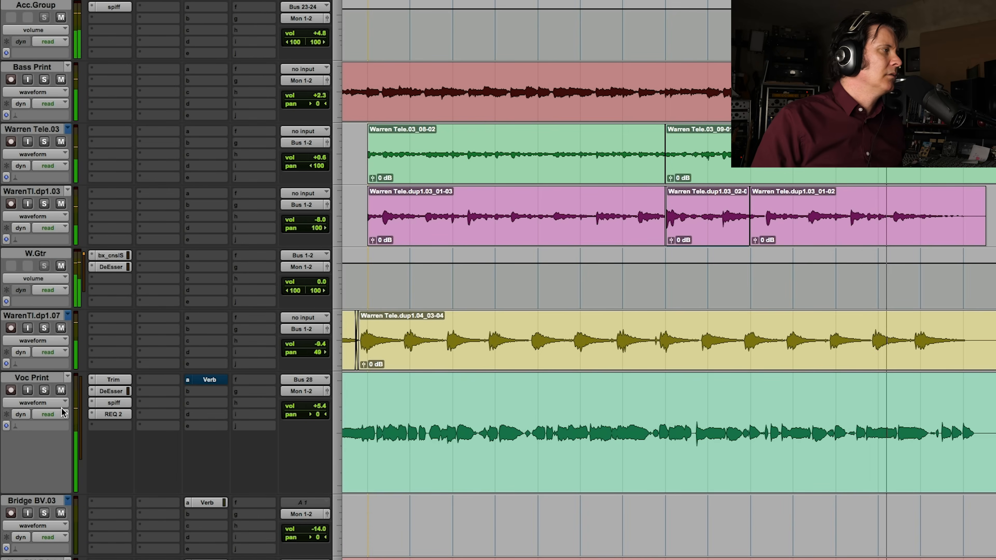
Solo the Voc Print track briefly and raise its volume to +7.2 dB
{"action": "left_click", "coordinate": [44, 391]}
{"action": "left_click_drag", "start_coordinate": [314, 410], "coordinate": [317, 408]}
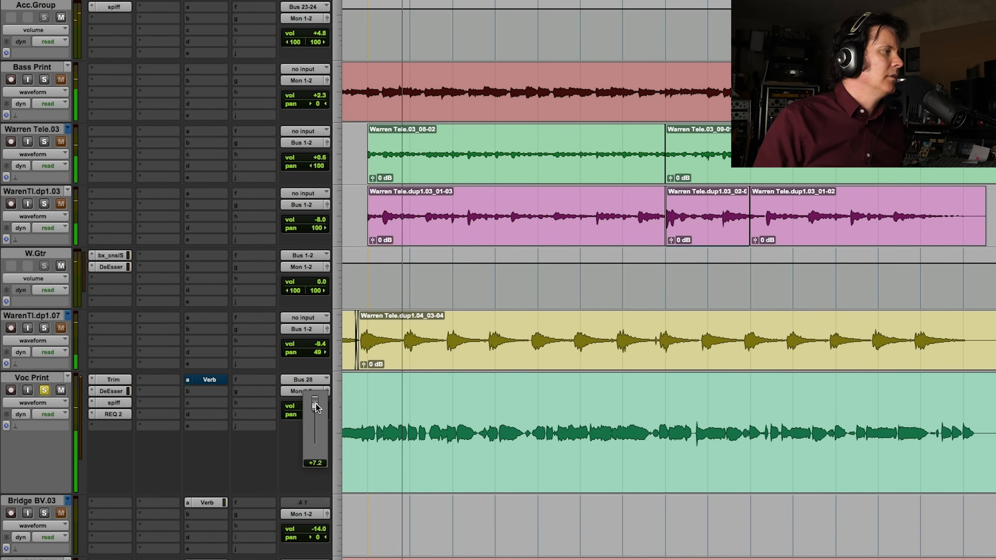
{"action": "left_click", "coordinate": [45, 391]}
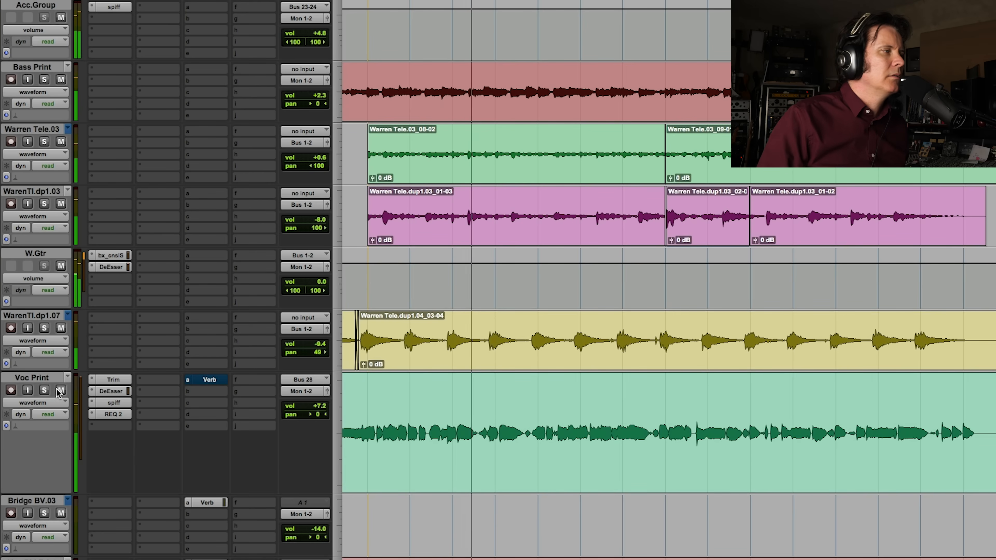
Lower the band 6 gain to 2.5 in Voc Print's REQ 2 equalizer and re-enable the track's Verb send
{"action": "left_click", "coordinate": [114, 415]}
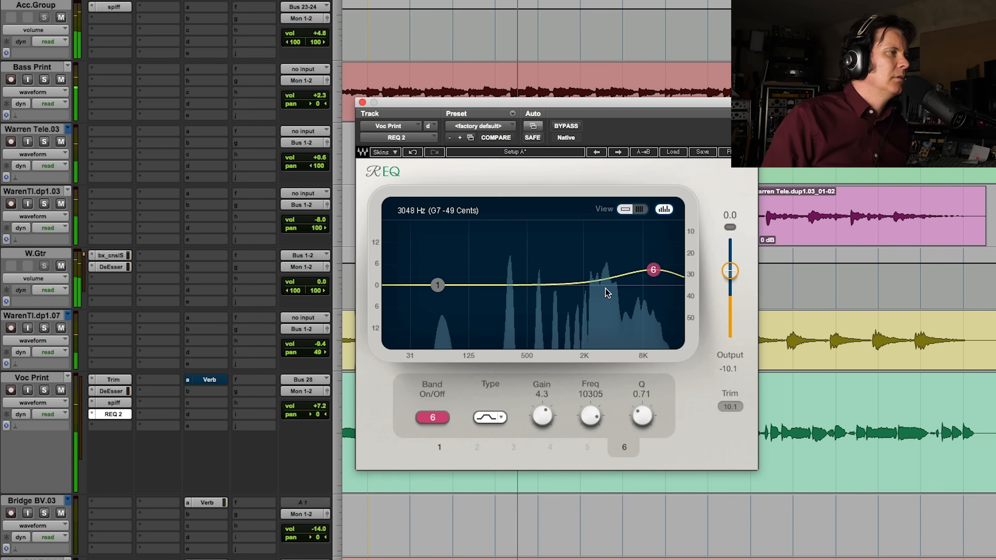
{"action": "left_click_drag", "start_coordinate": [654, 270], "coordinate": [653, 277]}
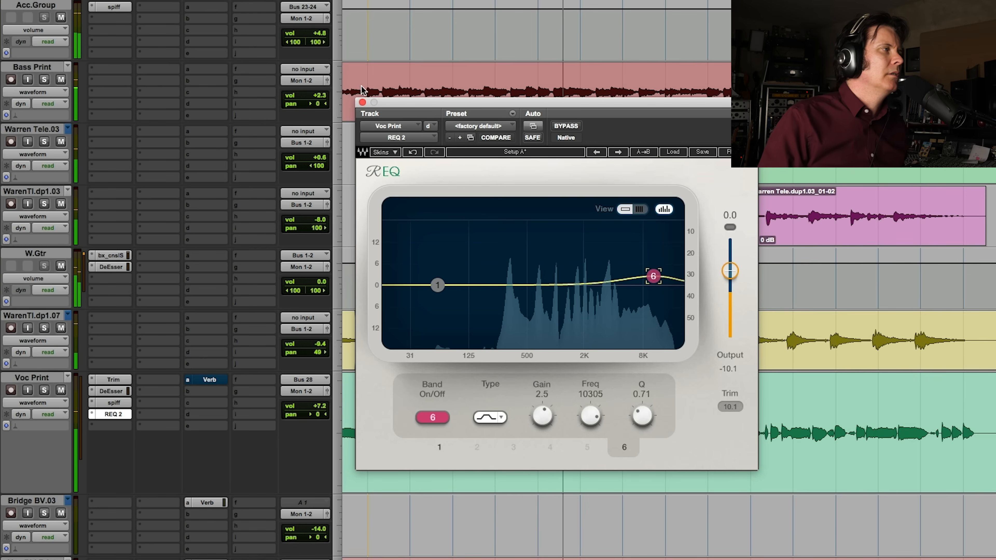
{"action": "left_click", "coordinate": [362, 102]}
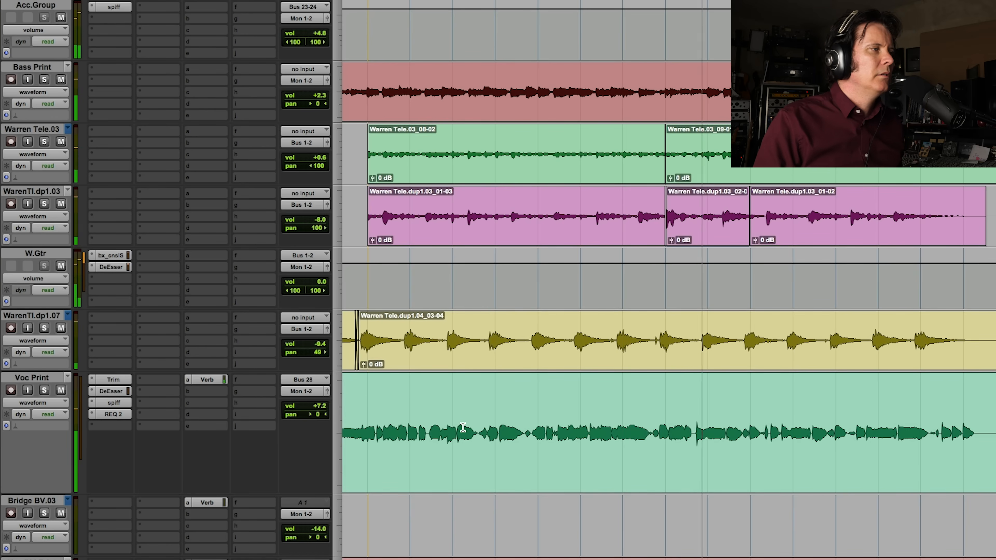
Check the Tele dp1.07 guitar track in solo and within the mix, and select its long clip
{"action": "left_click", "coordinate": [44, 328]}
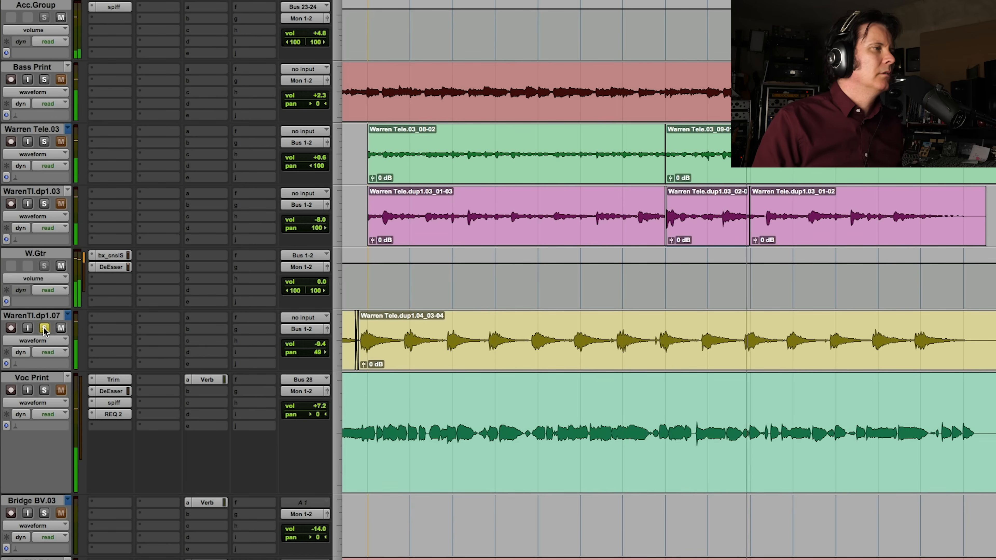
{"action": "left_click", "coordinate": [44, 328]}
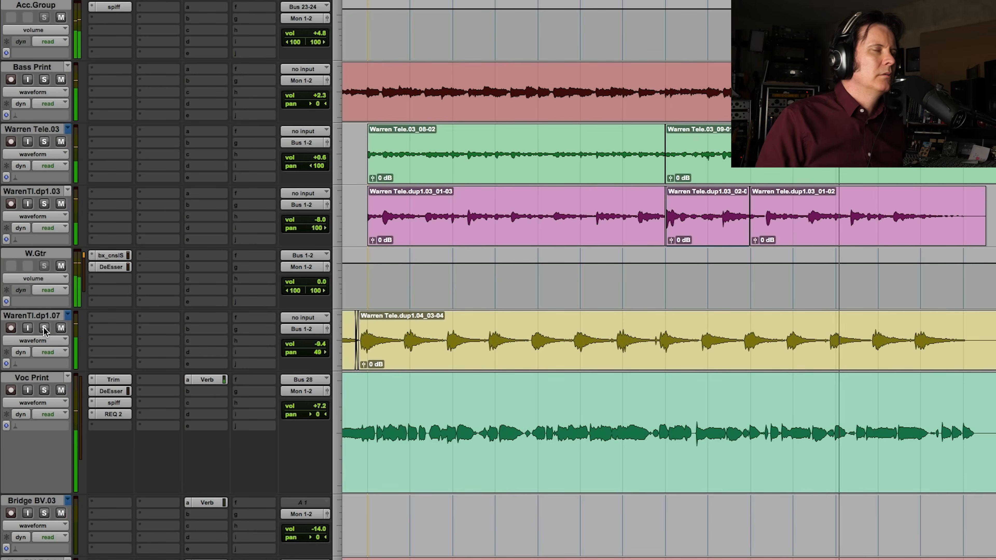
{"action": "left_click_drag", "start_coordinate": [369, 350], "coordinate": [974, 349]}
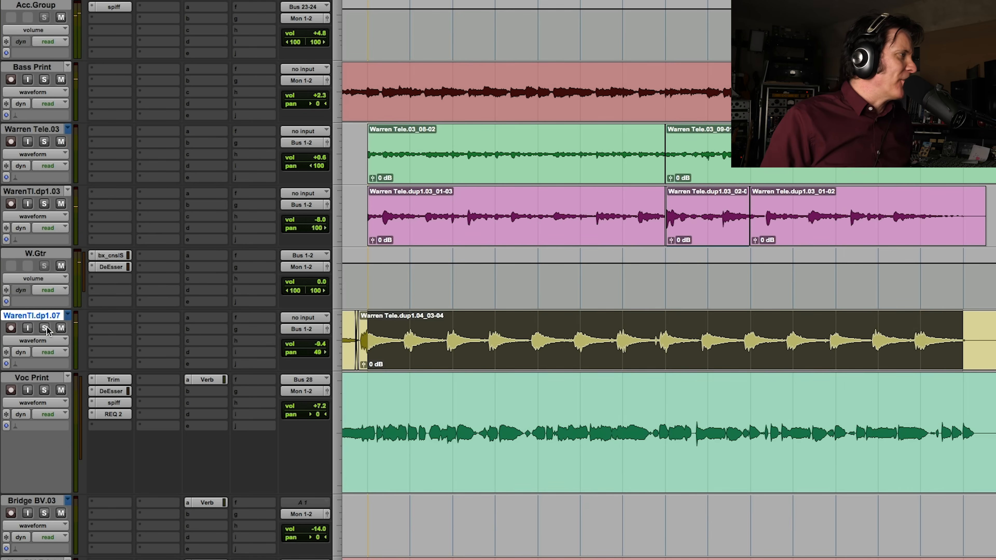
Solo the Tele dp1.07 guitar track and insert oeksound SPIFF in its first insert slot
{"action": "left_click", "coordinate": [110, 318]}
{"action": "mouse_move", "coordinate": [112, 318]}
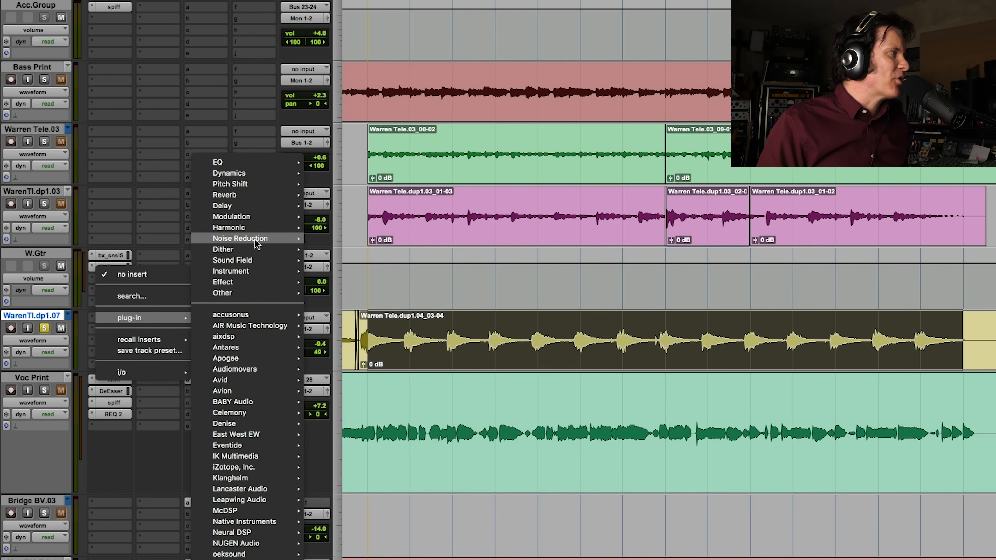
{"action": "mouse_move", "coordinate": [268, 177]}
{"action": "left_click", "coordinate": [79, 333]}
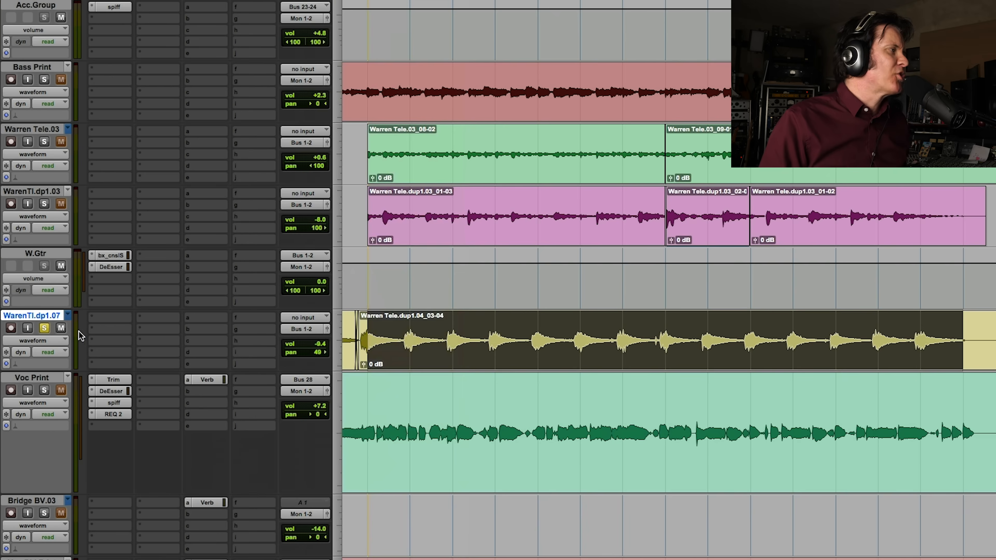
{"action": "left_click", "coordinate": [101, 323]}
{"action": "mouse_move", "coordinate": [130, 318]}
{"action": "mouse_move", "coordinate": [235, 535]}
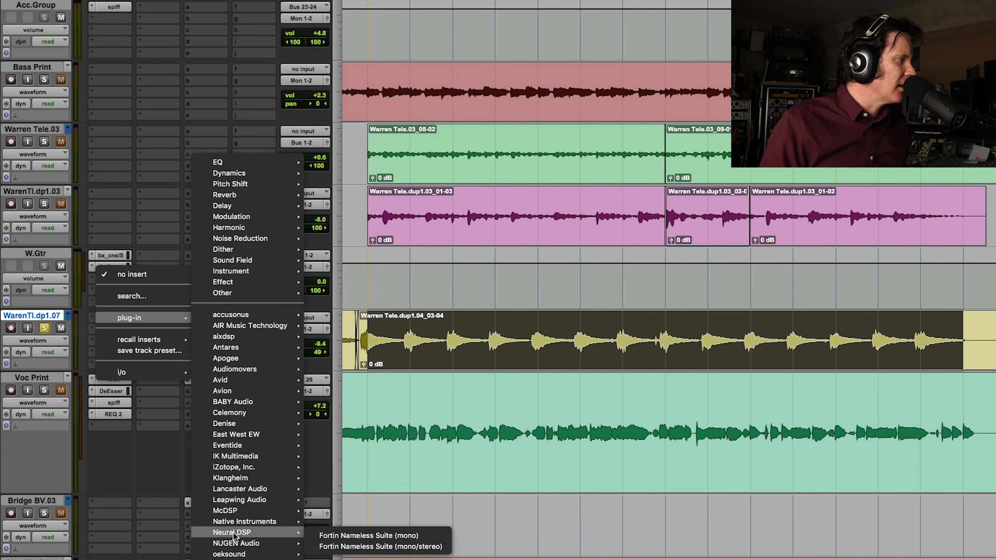
{"action": "left_click", "coordinate": [333, 554]}
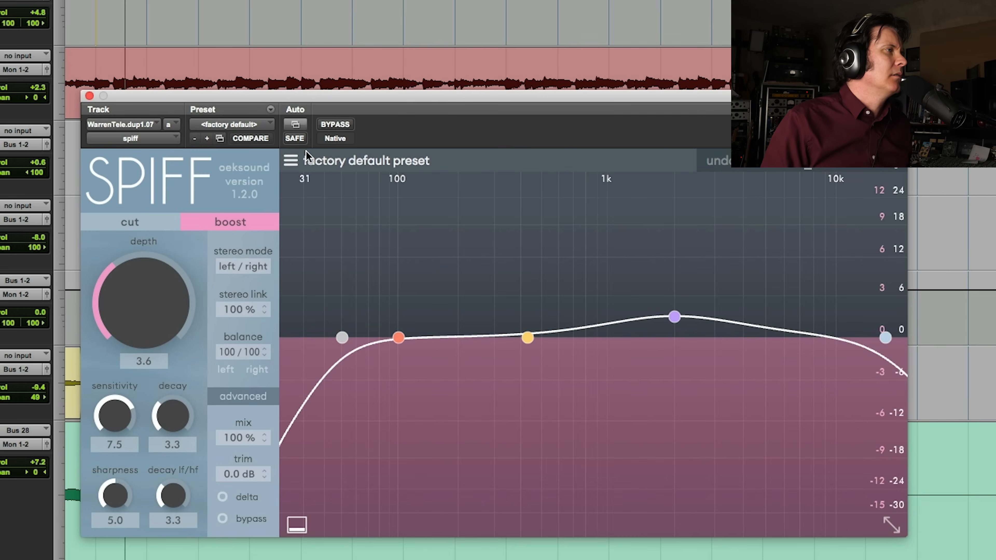
Audition the guitar presets "add body to funk guitar" and "electric guitar pick attack", and load "electric guitar more chunk"
{"action": "left_click", "coordinate": [292, 160]}
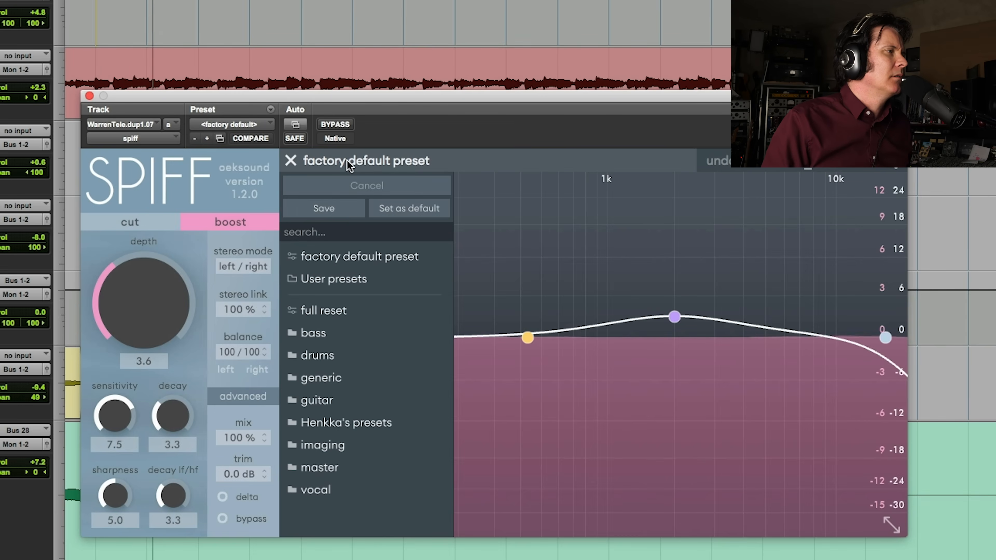
{"action": "left_click", "coordinate": [338, 408]}
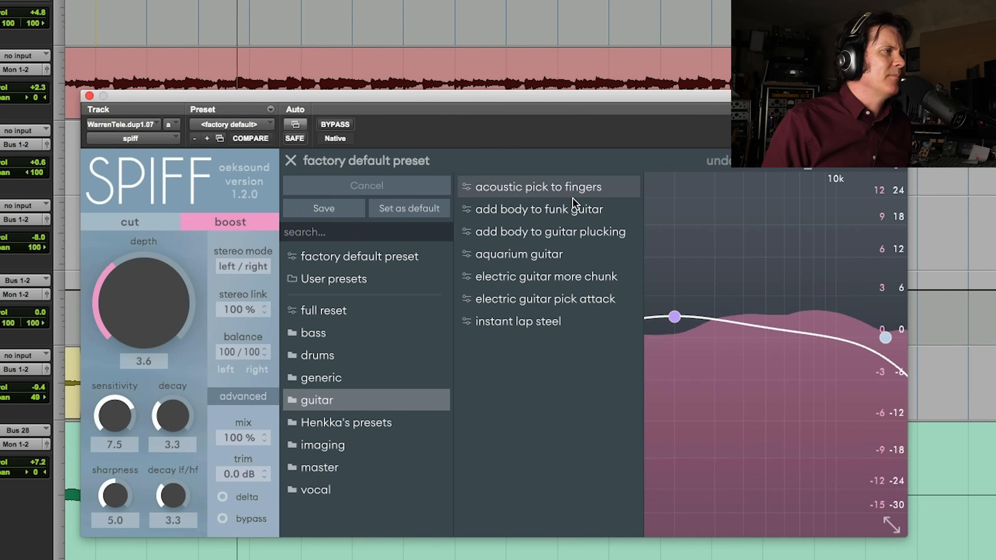
{"action": "left_click", "coordinate": [576, 212]}
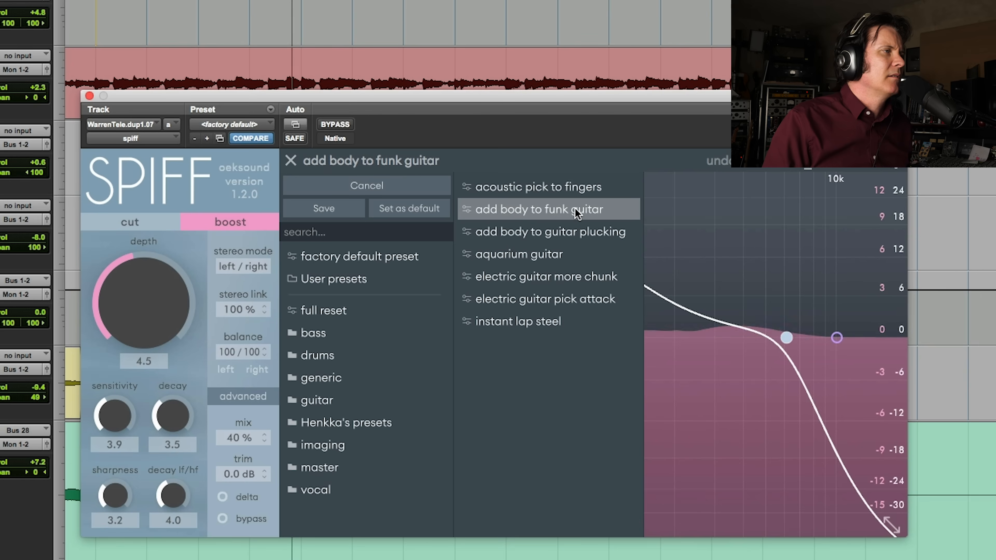
{"action": "left_click", "coordinate": [572, 305]}
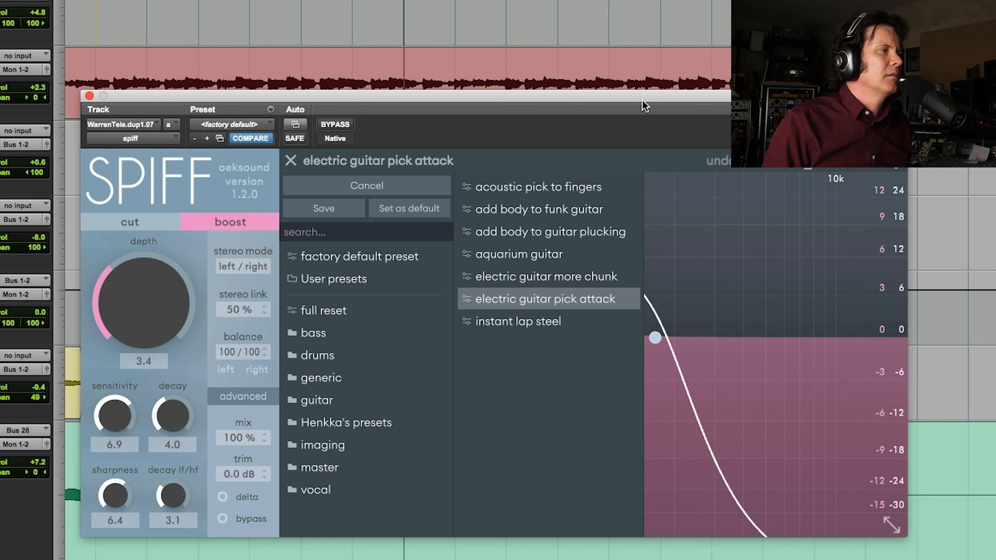
{"action": "left_click", "coordinate": [600, 276]}
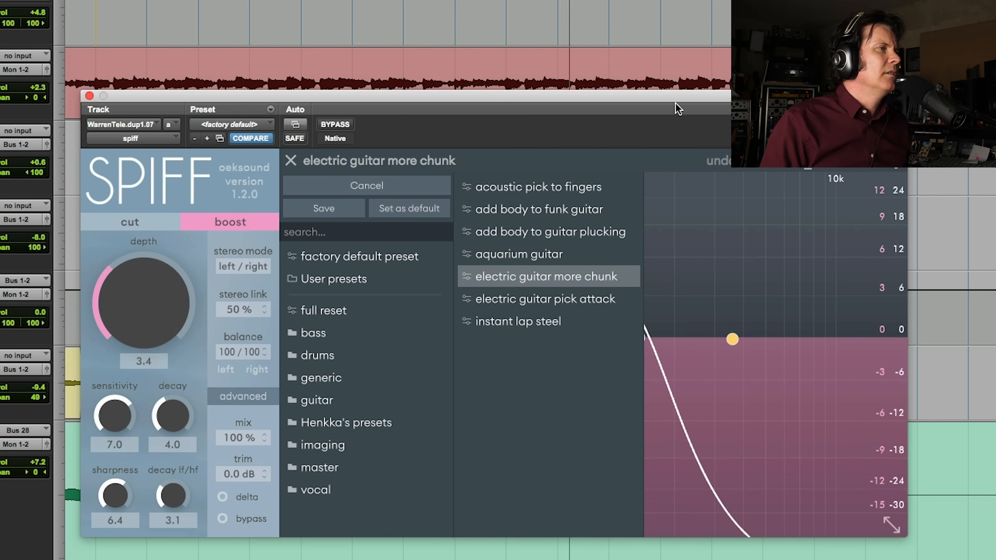
Compare the more chunk preset with SPIFF bypassed and engaged, and close the preset browser
{"action": "left_click", "coordinate": [344, 125]}
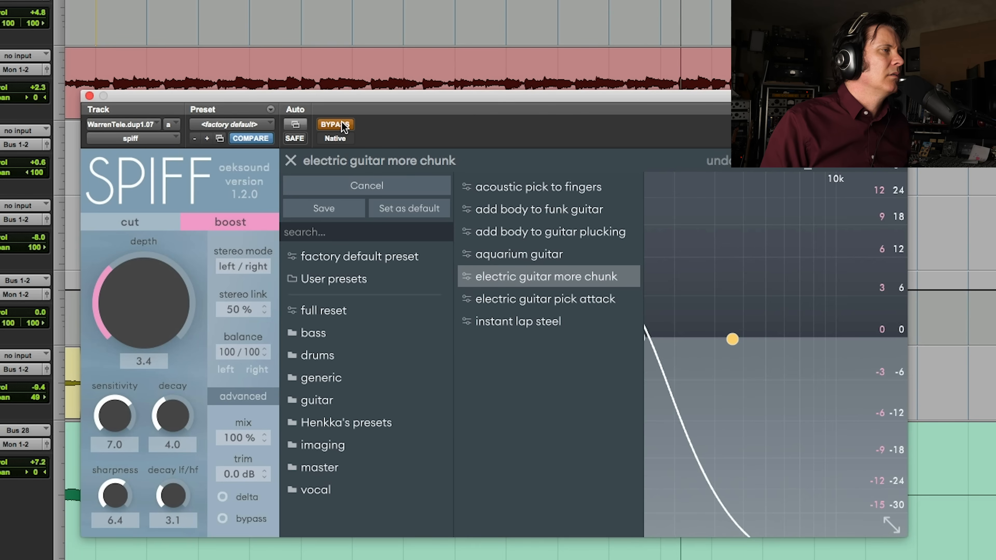
{"action": "left_click", "coordinate": [344, 126]}
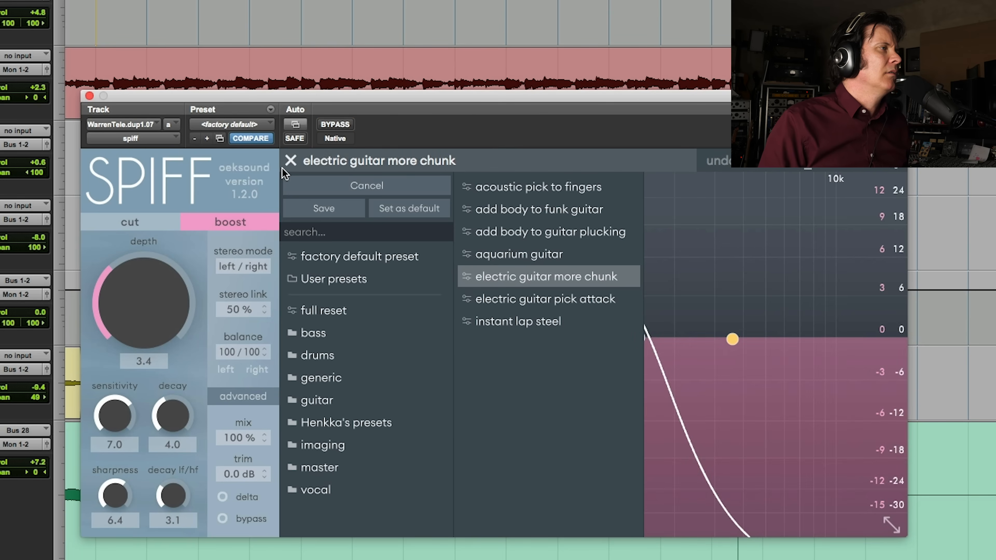
{"action": "left_click", "coordinate": [290, 161]}
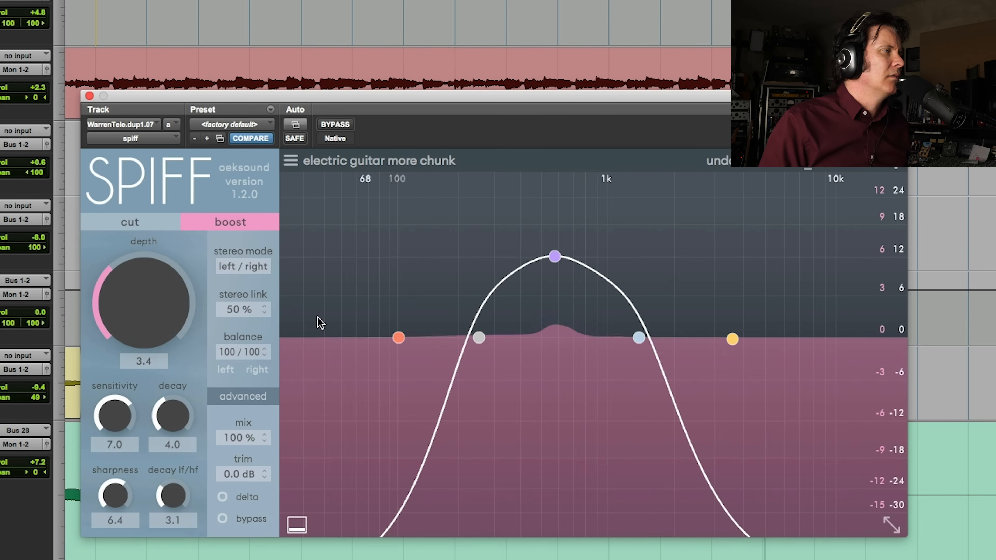
Audition the delta signal while raising the sensitivity to 9.7 and the depth to 6.4, and return to the normal output
{"action": "left_click", "coordinate": [239, 499]}
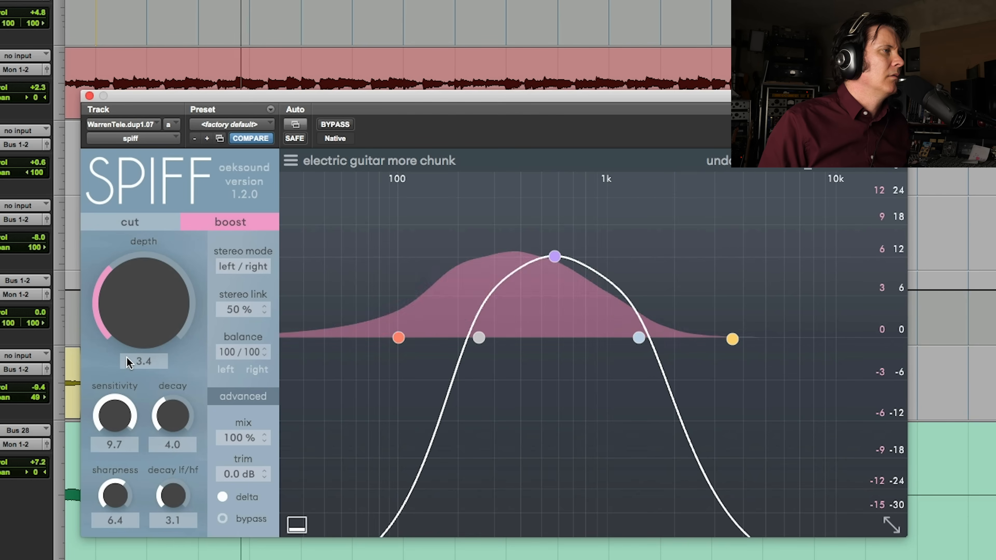
{"action": "left_click_drag", "start_coordinate": [129, 274], "coordinate": [152, 216]}
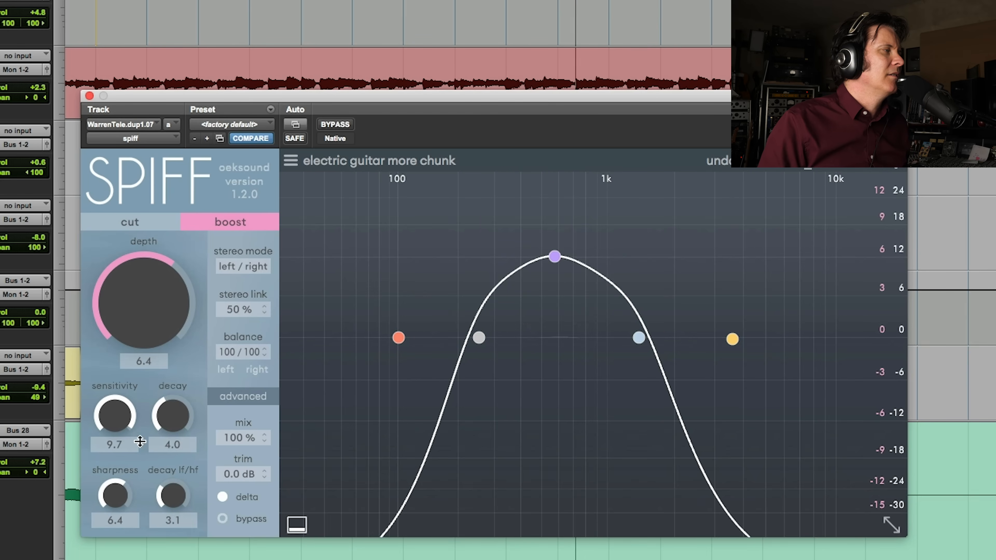
{"action": "left_click", "coordinate": [225, 496]}
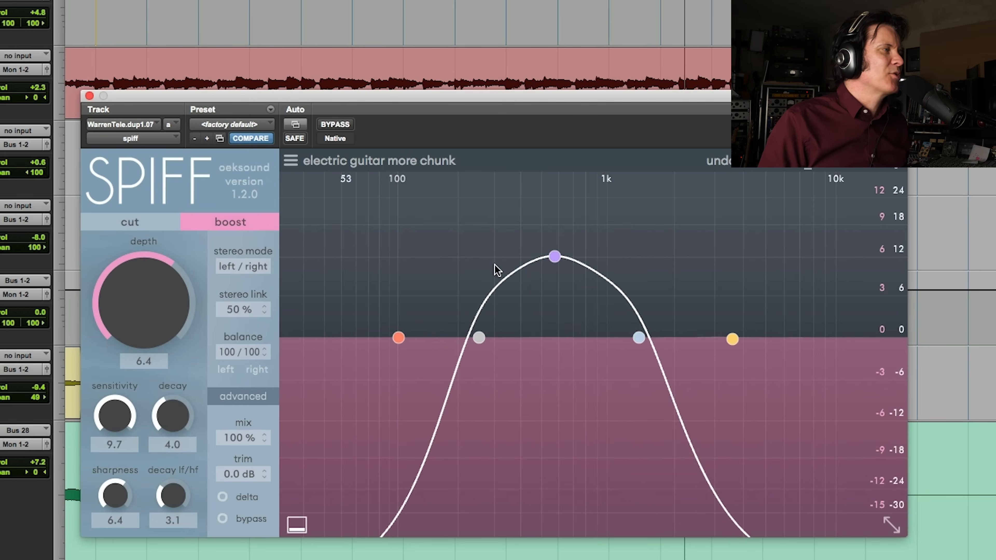
Lower the guitar's depth to 3.8 and the sensitivity to 9.3, and play the result
{"action": "left_click_drag", "start_coordinate": [152, 271], "coordinate": [126, 320]}
{"action": "left_click_drag", "start_coordinate": [112, 411], "coordinate": [108, 418]}
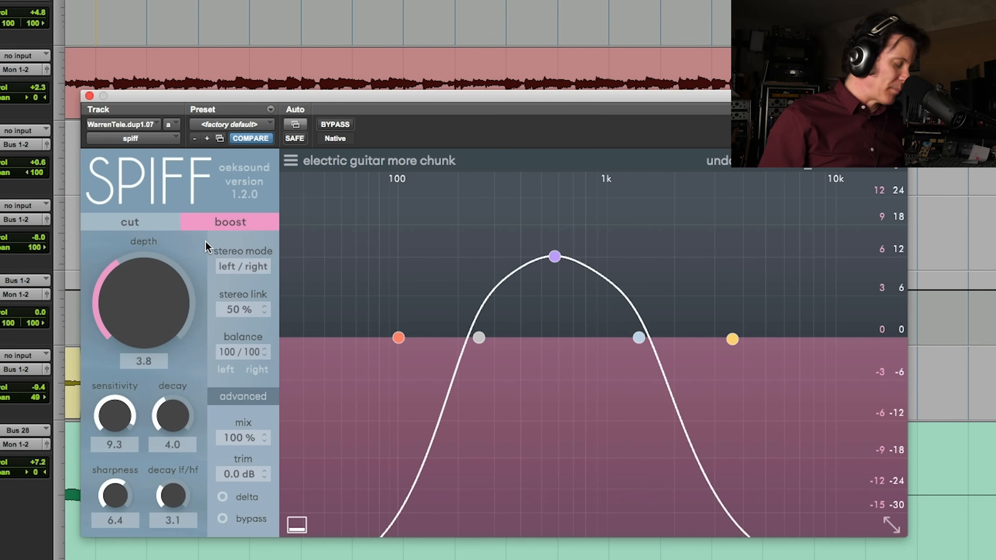
{"action": "key", "text": "space"}
Reduce the depth to 3.4 and the sensitivity to 9.0, and raise the guitar track's volume to -3.4 dB
{"action": "mouse_move", "coordinate": [146, 304]}
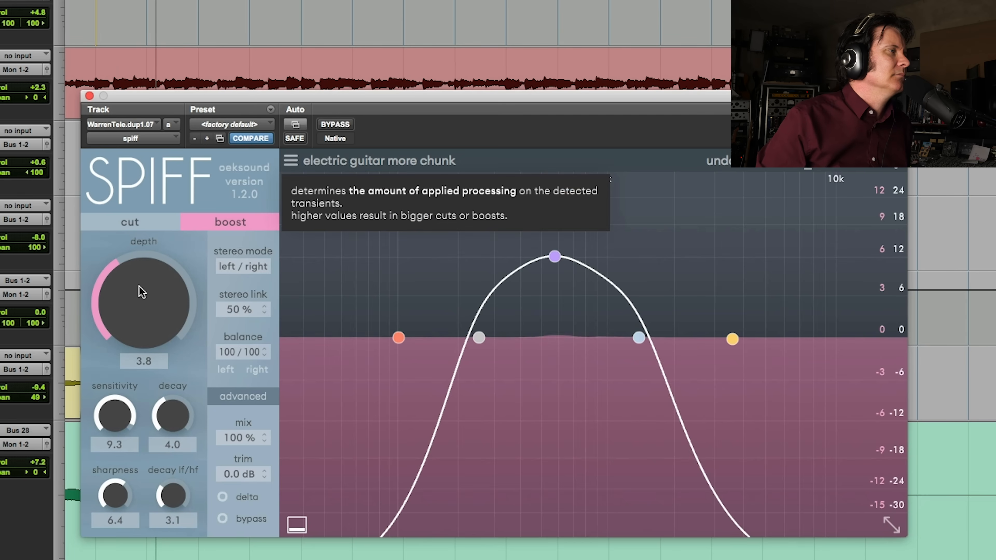
{"action": "mouse_move", "coordinate": [117, 421]}
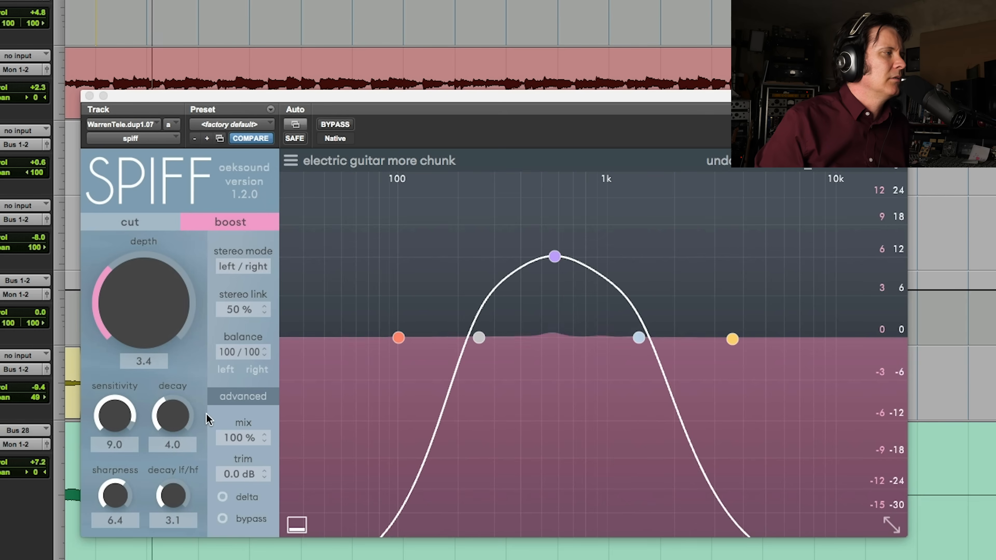
{"action": "left_click_drag", "start_coordinate": [37, 388], "coordinate": [37, 383]}
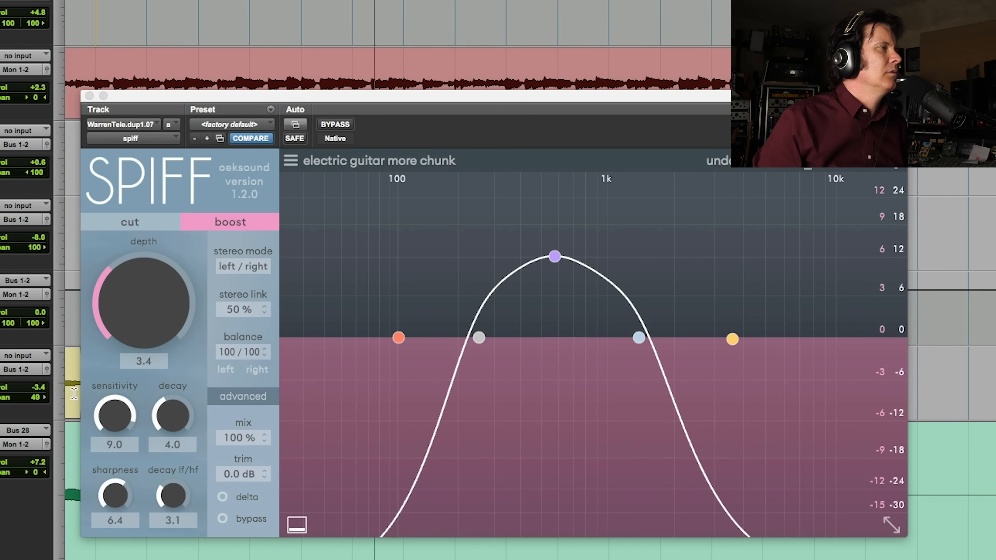